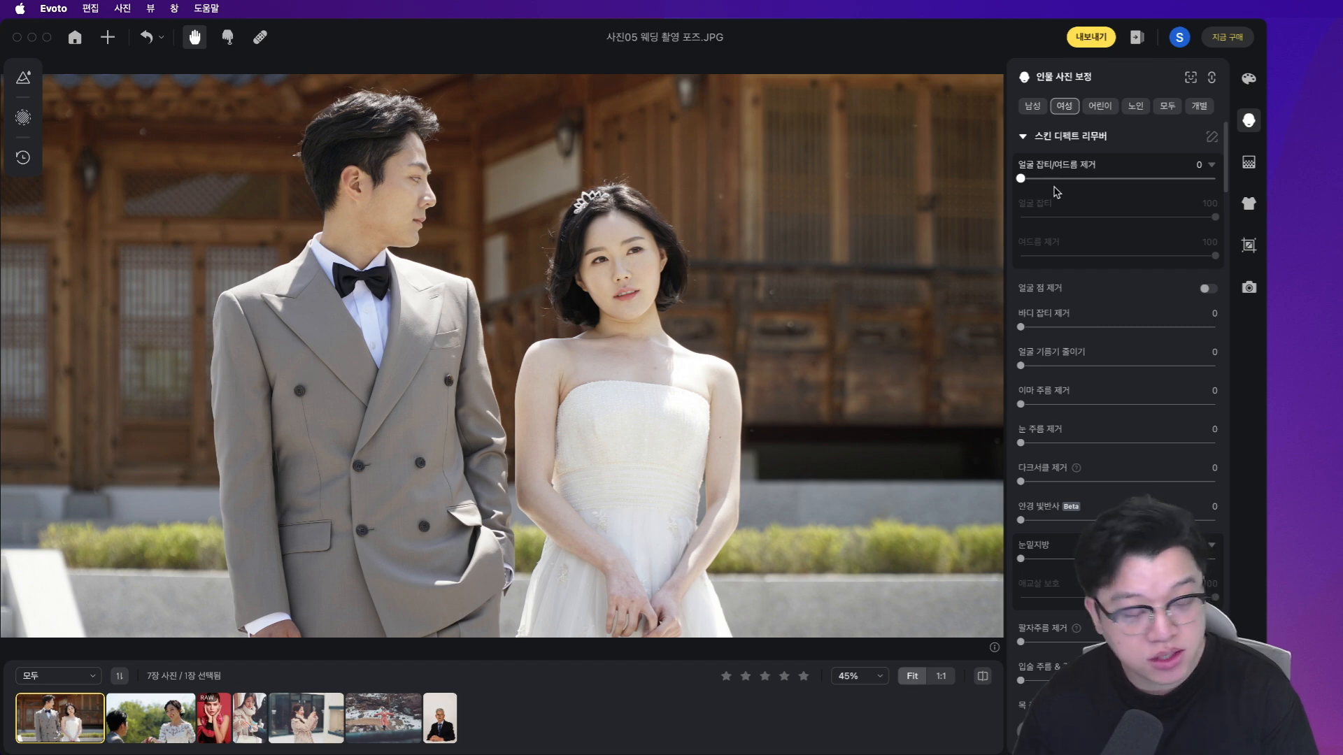
- Reclassify the bride's detected face as 어린이 and 노인, restore it to 여성, and return to the editor
{"action": "left_click", "coordinate": [1181, 39]}
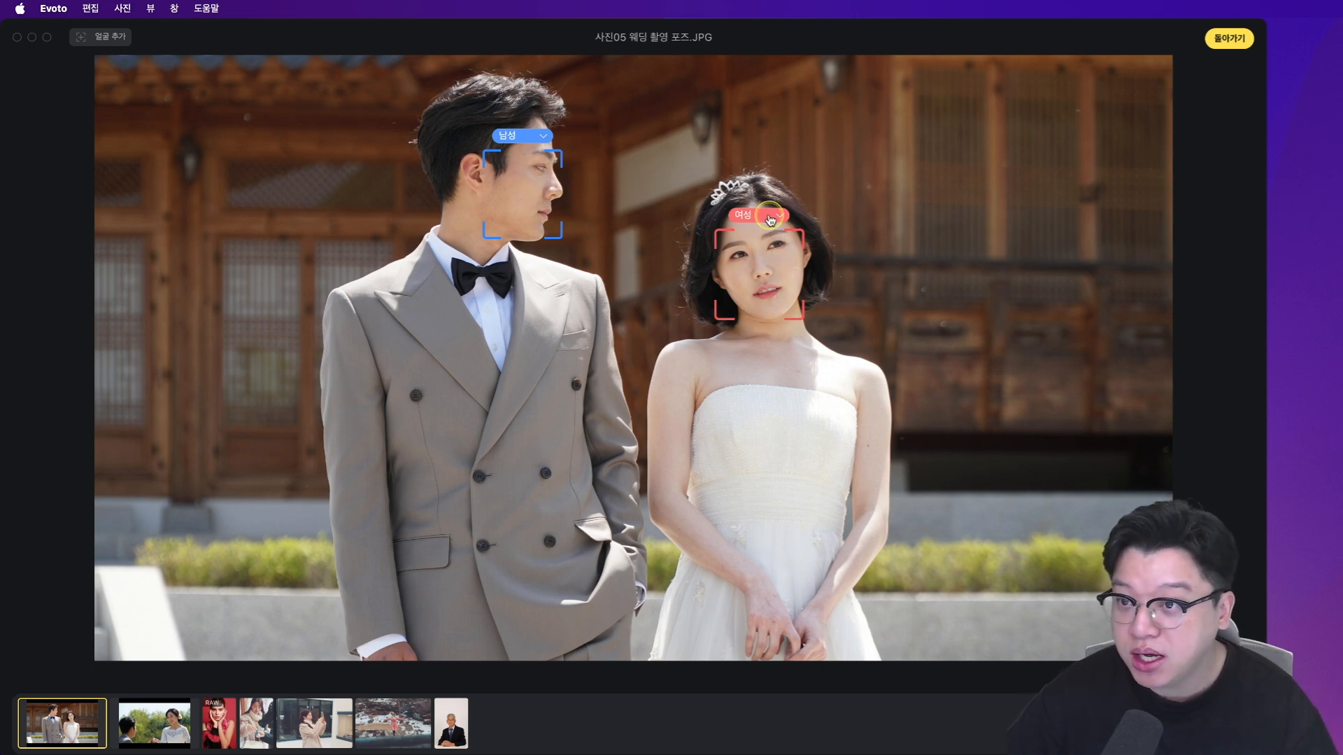
{"action": "left_click", "coordinate": [762, 215]}
{"action": "left_click", "coordinate": [772, 289]}
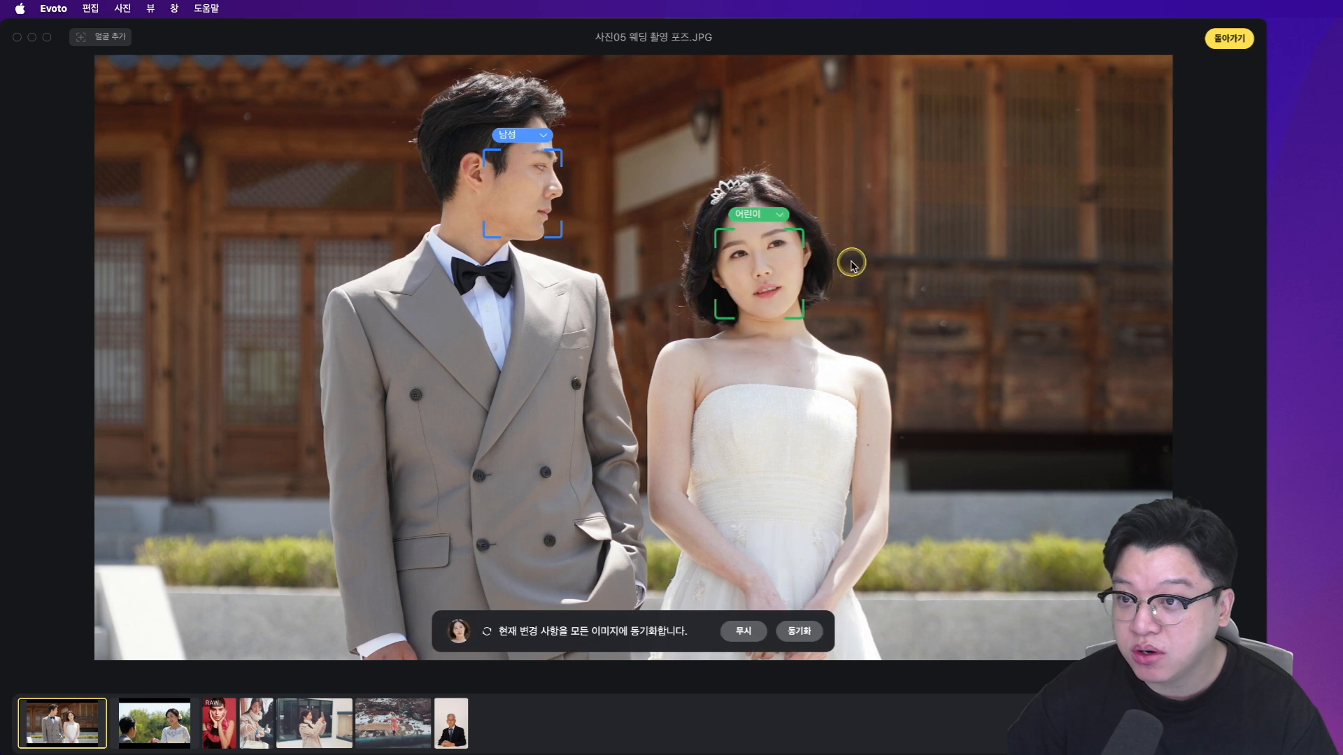
{"action": "left_click", "coordinate": [778, 216]}
{"action": "left_click", "coordinate": [762, 328]}
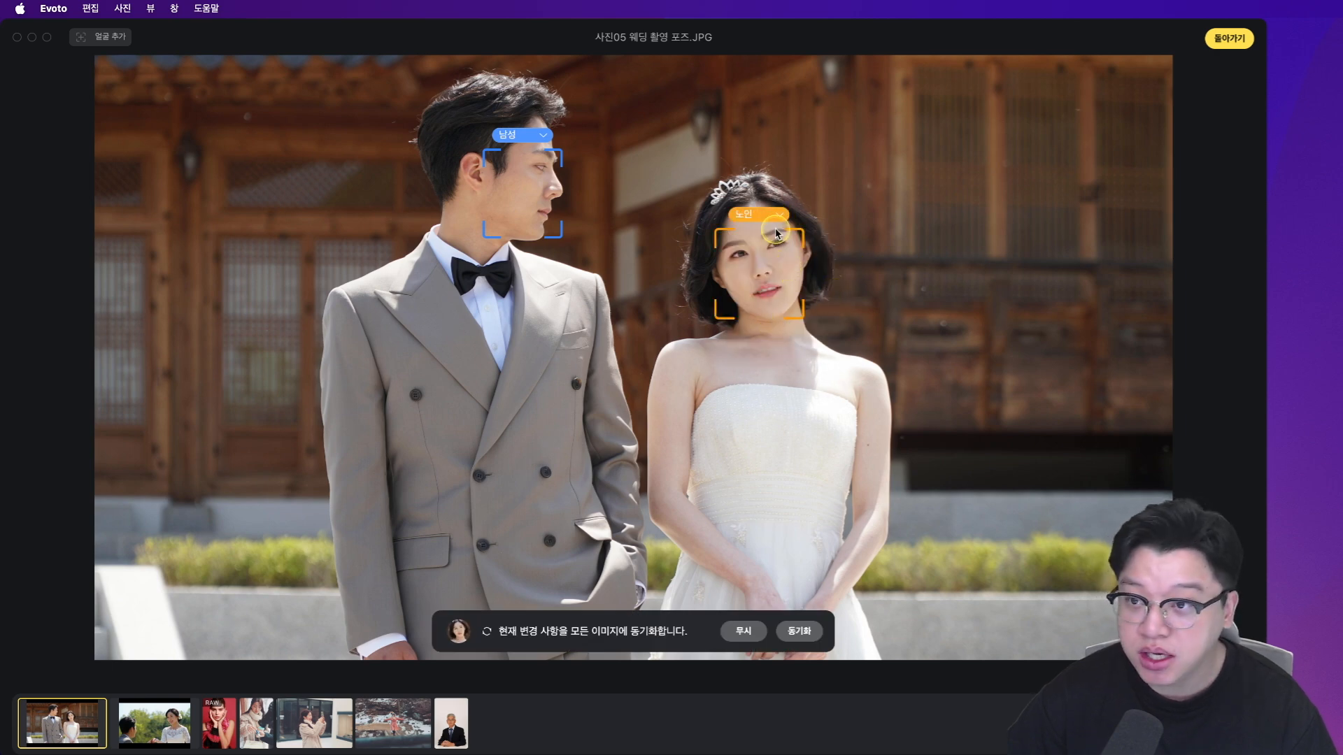
{"action": "left_click", "coordinate": [766, 215]}
{"action": "left_click", "coordinate": [774, 264]}
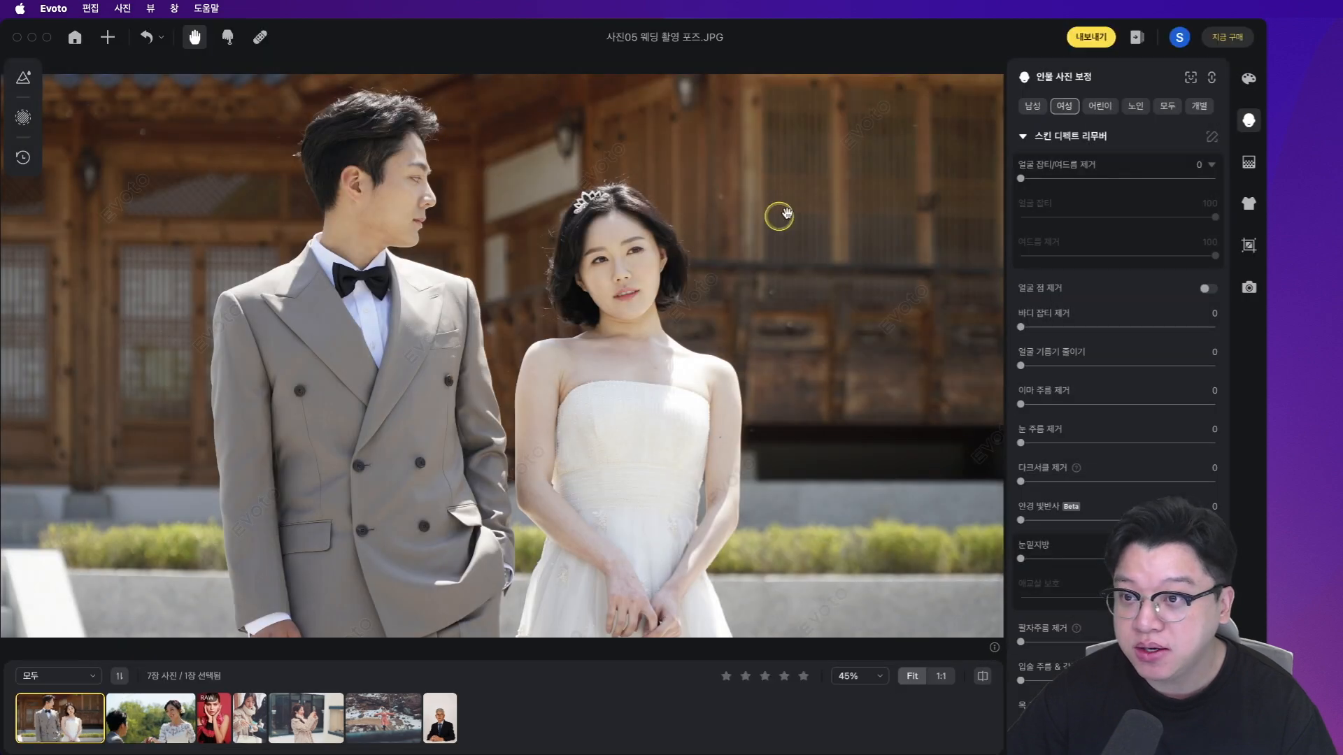
{"action": "left_click", "coordinate": [1229, 38]}
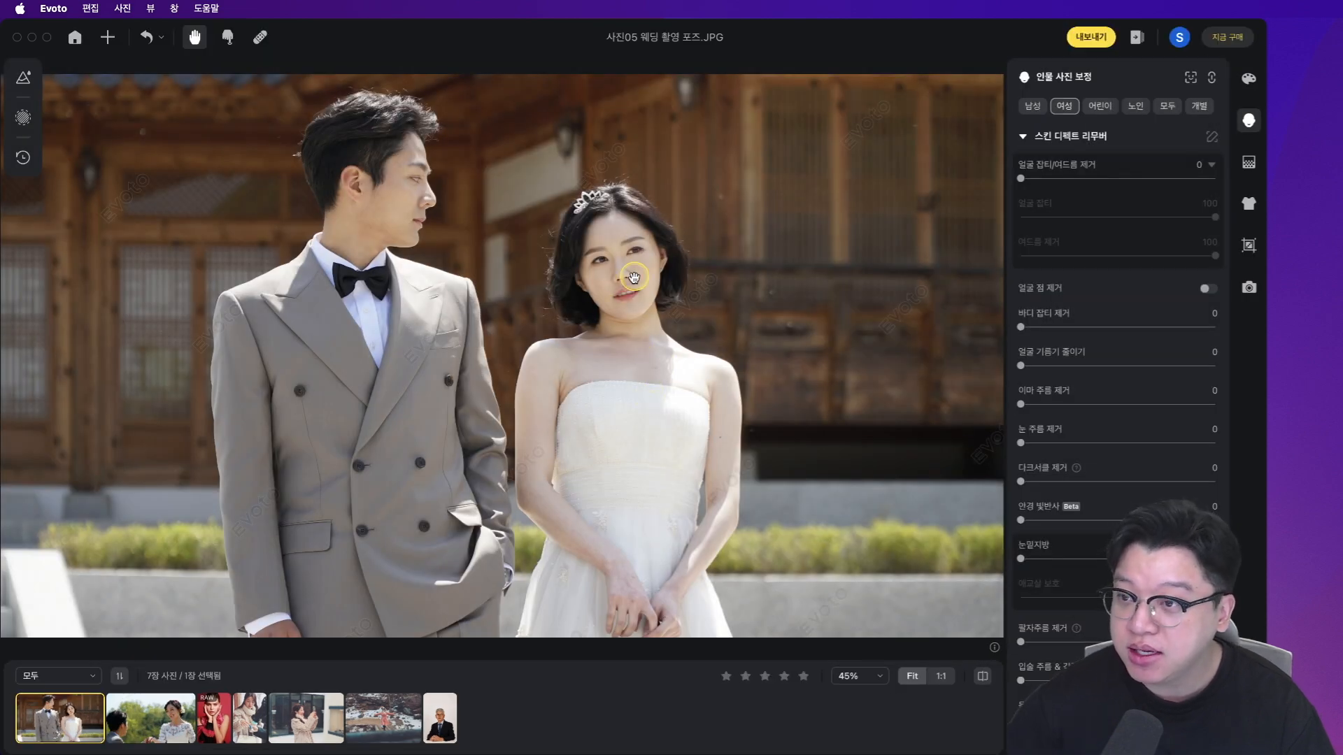
- Switch the portrait retouching target to 남성 and back to 여성, and review the skin defect, skin texture and skin colour options
{"action": "left_click", "coordinate": [1032, 108]}
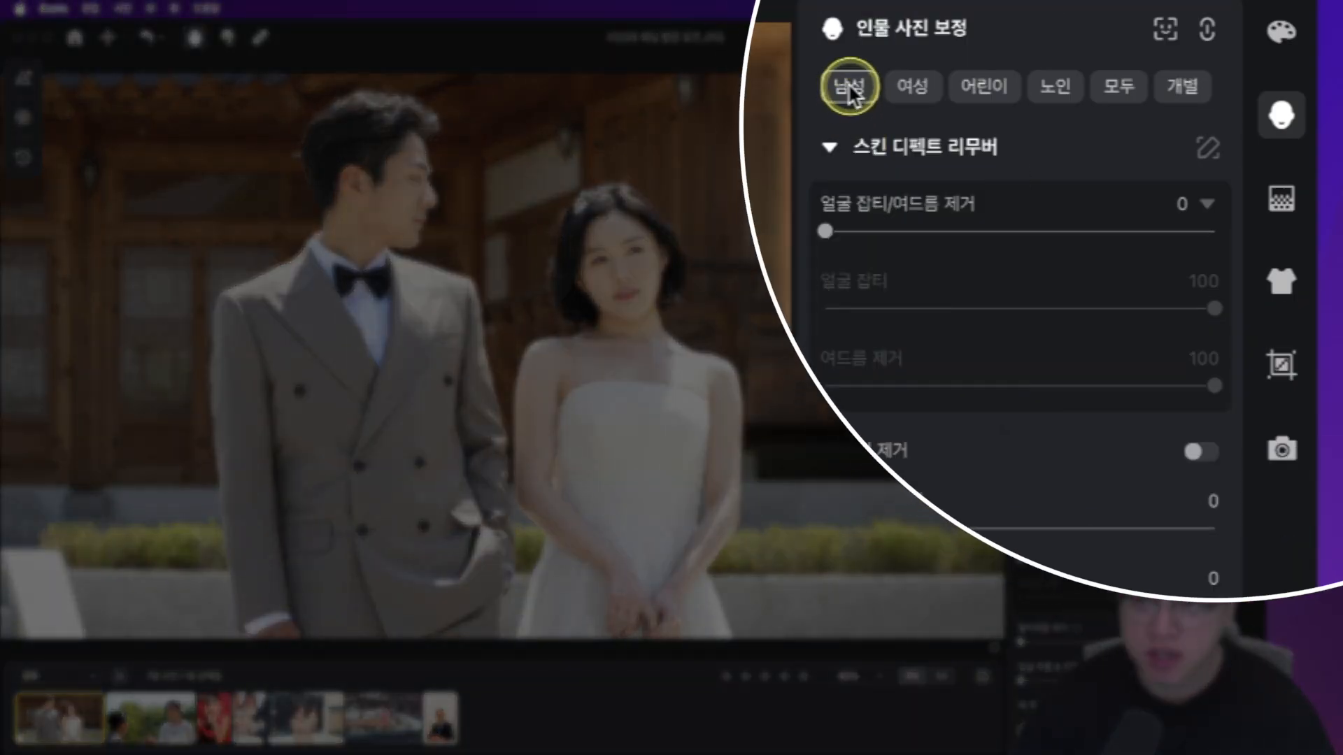
{"action": "left_click", "coordinate": [915, 84]}
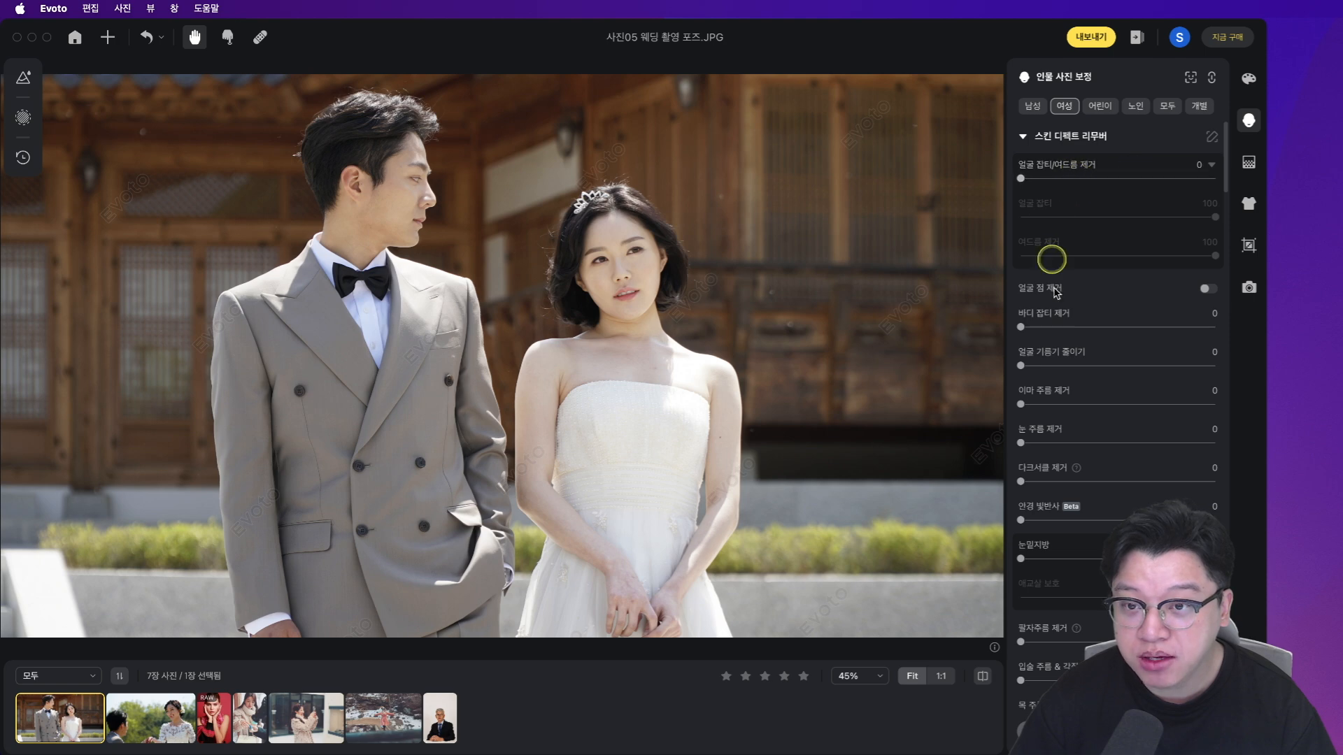
{"action": "scroll", "coordinate": [1087, 481], "scroll_direction": "down", "scroll_amount": 2}
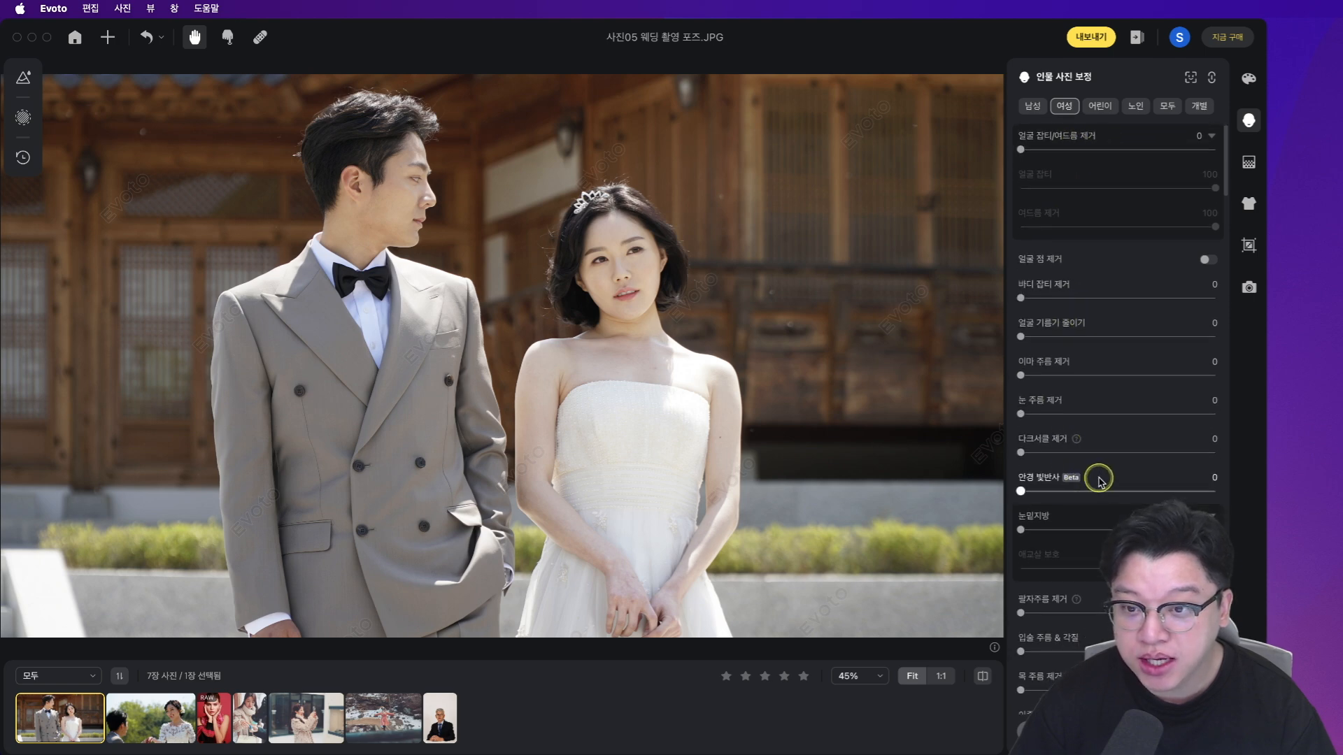
{"action": "scroll", "coordinate": [1098, 481], "scroll_direction": "down", "scroll_amount": 10}
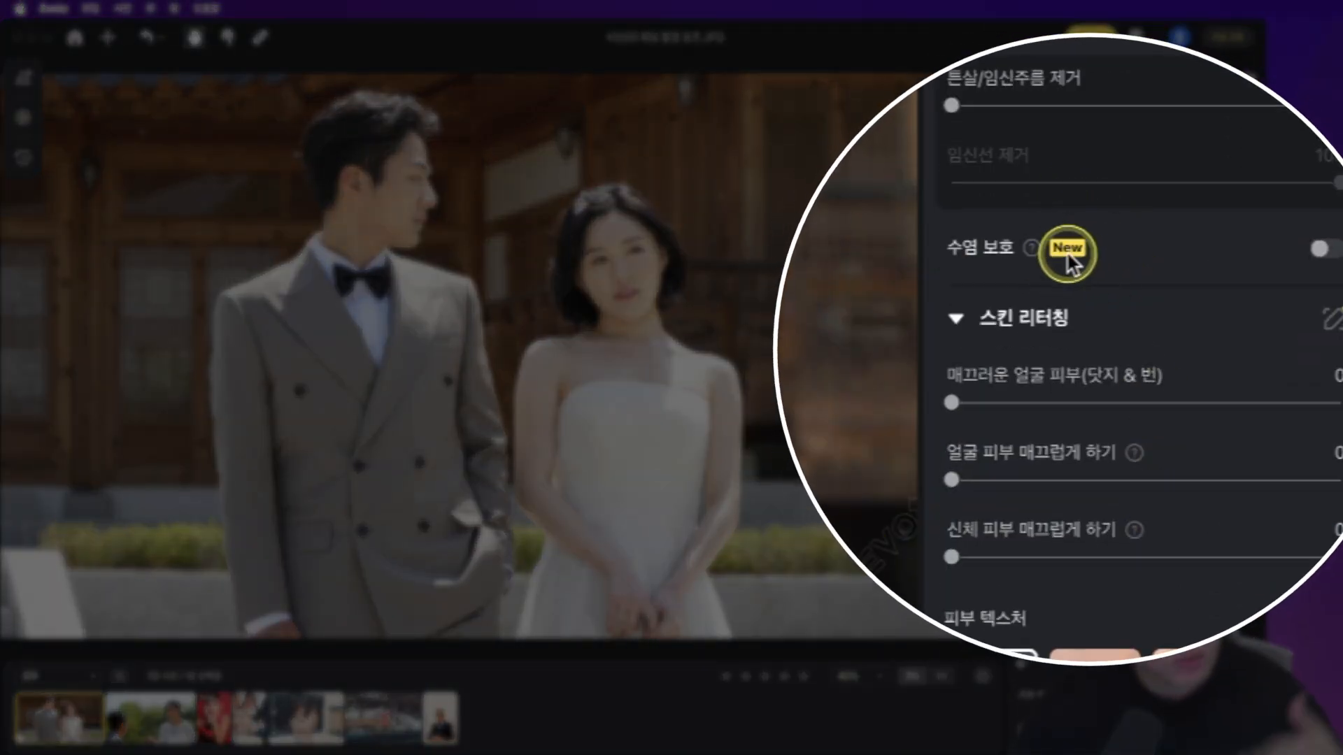
{"action": "scroll", "coordinate": [1067, 258], "scroll_direction": "down", "scroll_amount": 10}
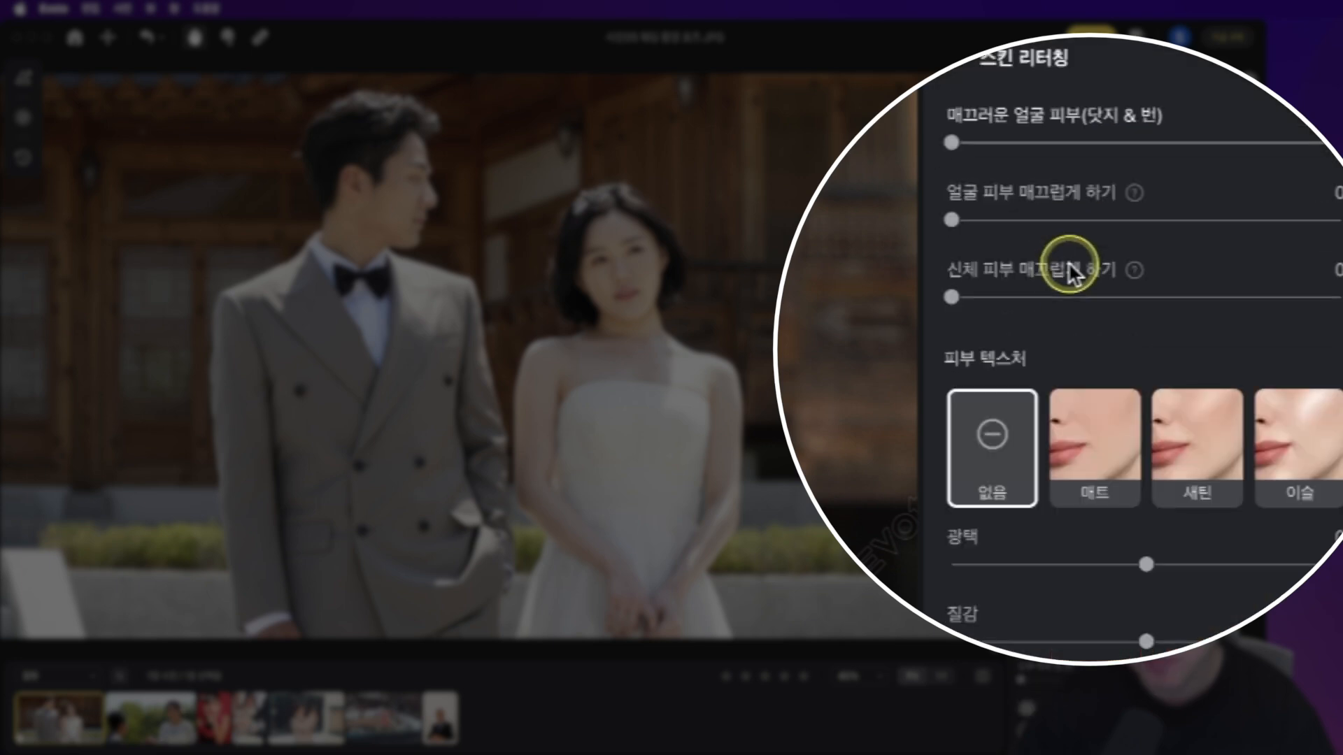
{"action": "scroll", "coordinate": [1081, 245], "scroll_direction": "down", "scroll_amount": 3}
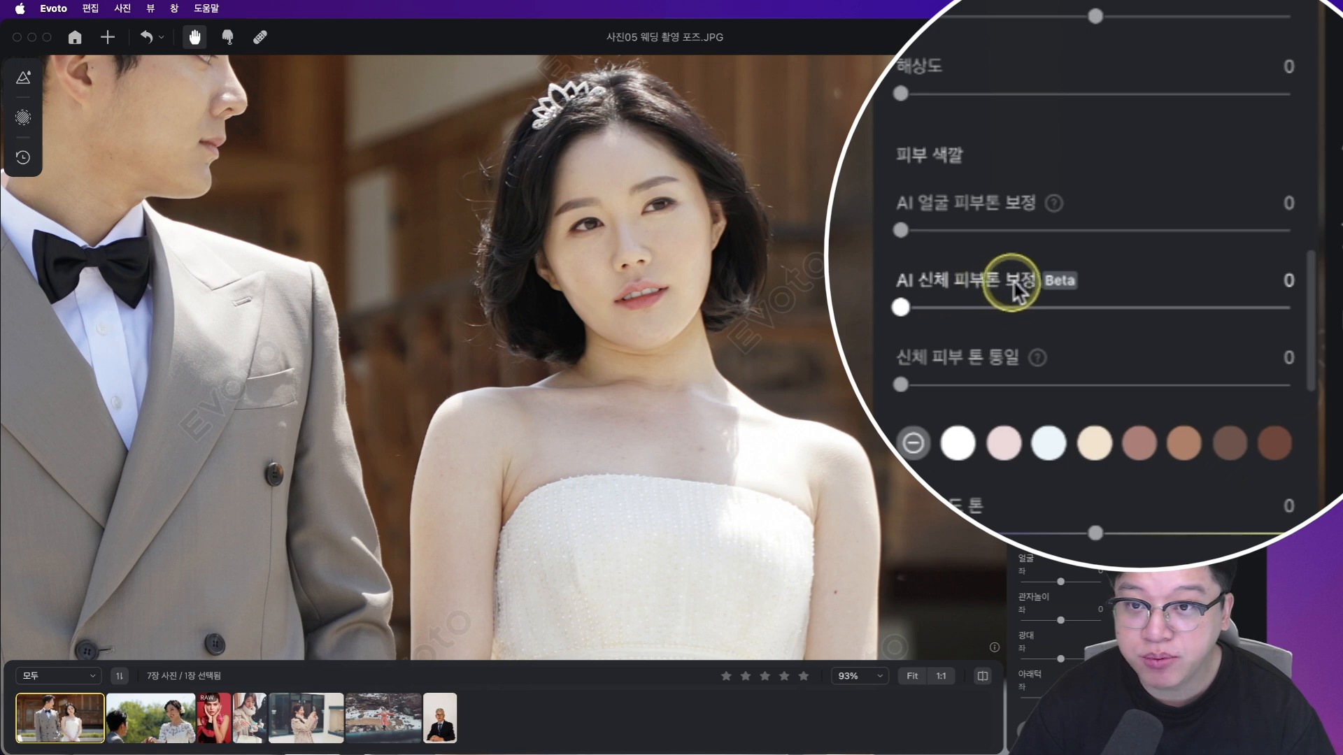
{"action": "scroll", "coordinate": [1035, 286], "scroll_direction": "down", "scroll_amount": 2}
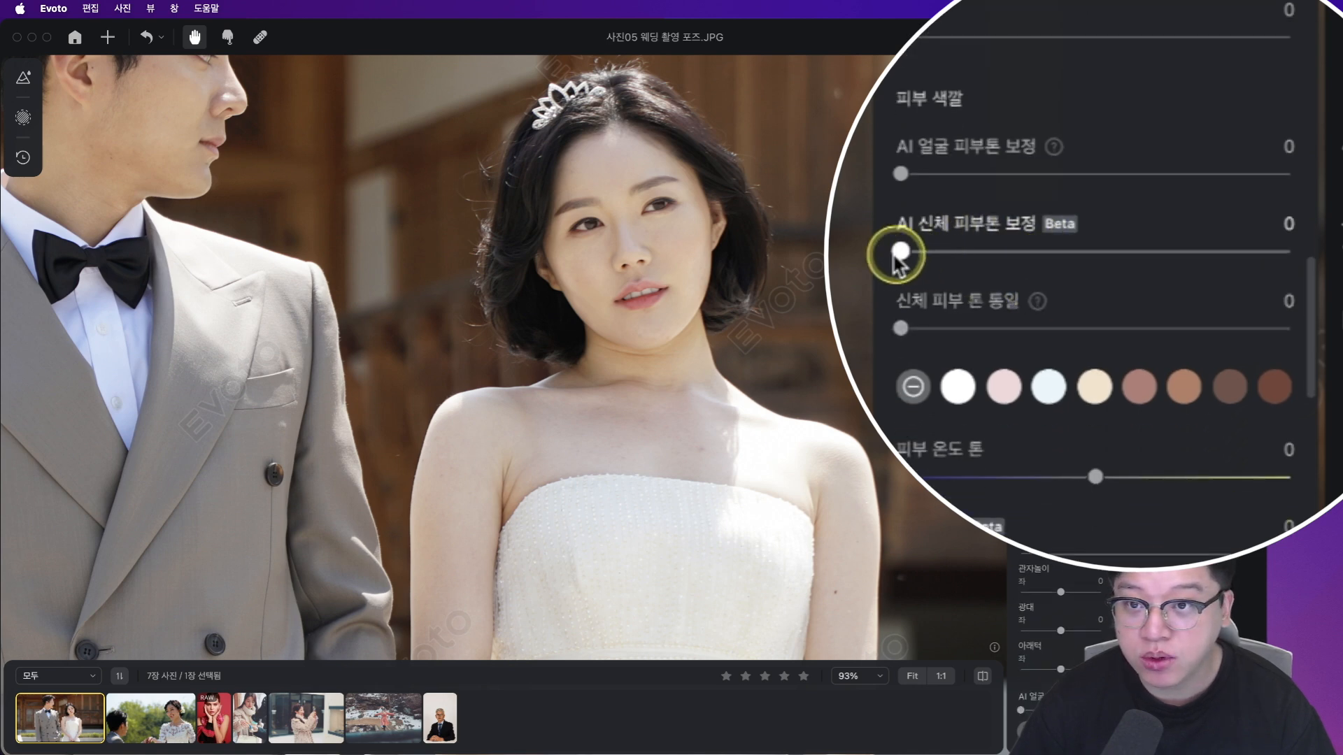
- Set both AI 신체 피부톤 보정 and 신체 피부 톤 통일 to 100 for the bride
{"action": "left_click_drag", "start_coordinate": [911, 253], "coordinate": [903, 252]}
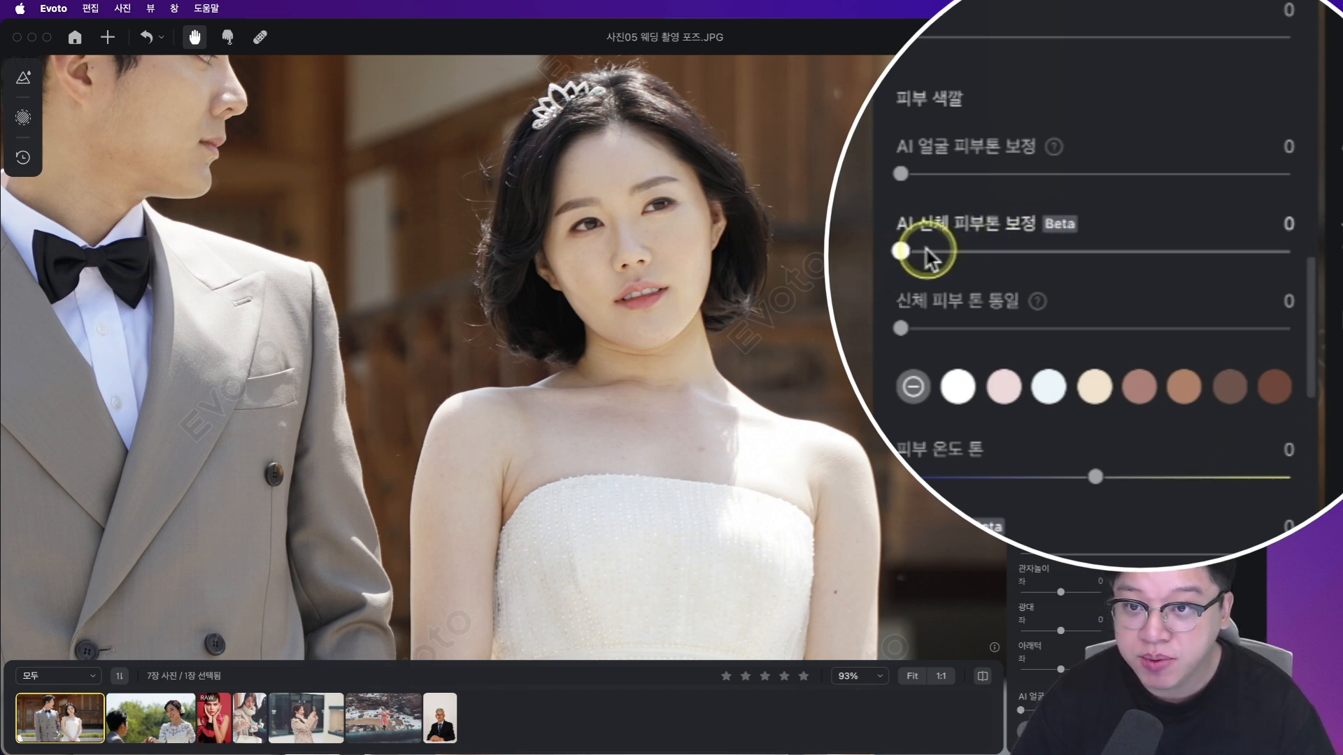
{"action": "left_click_drag", "start_coordinate": [902, 252], "coordinate": [1289, 251]}
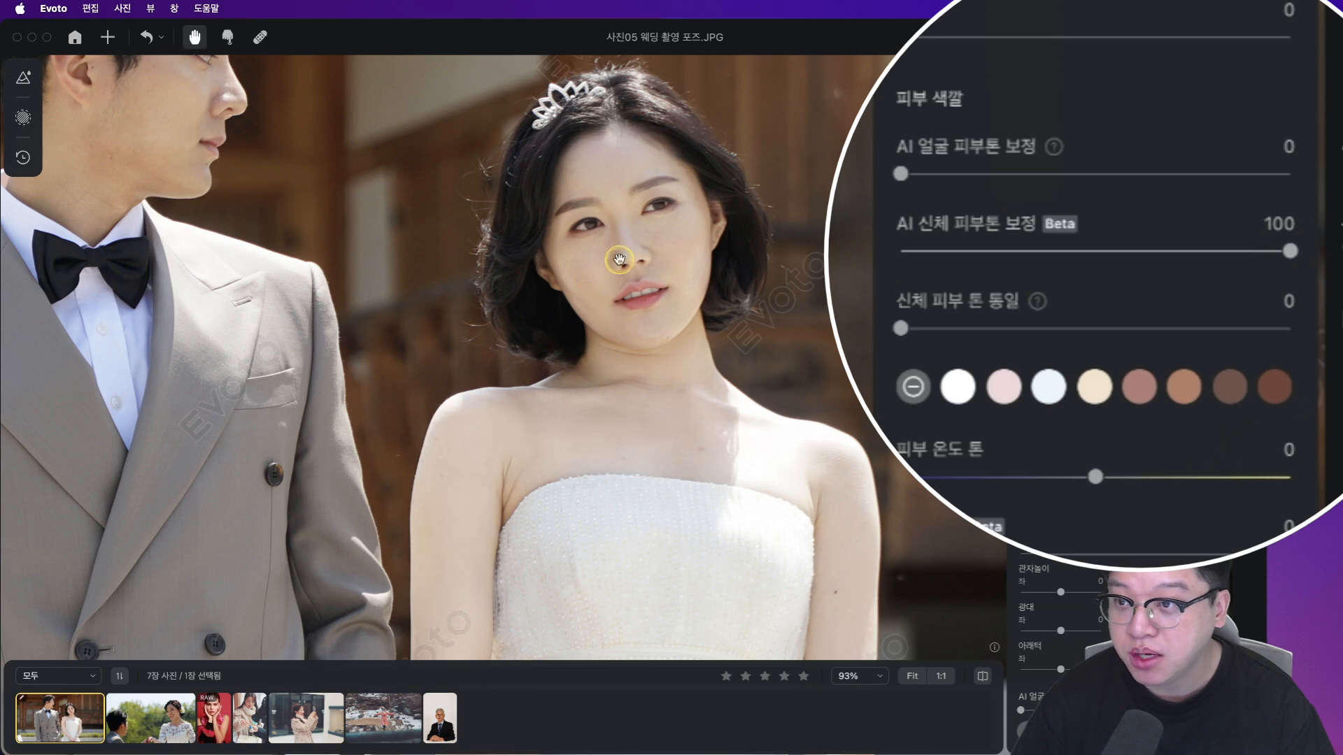
{"action": "left_click", "coordinate": [659, 452]}
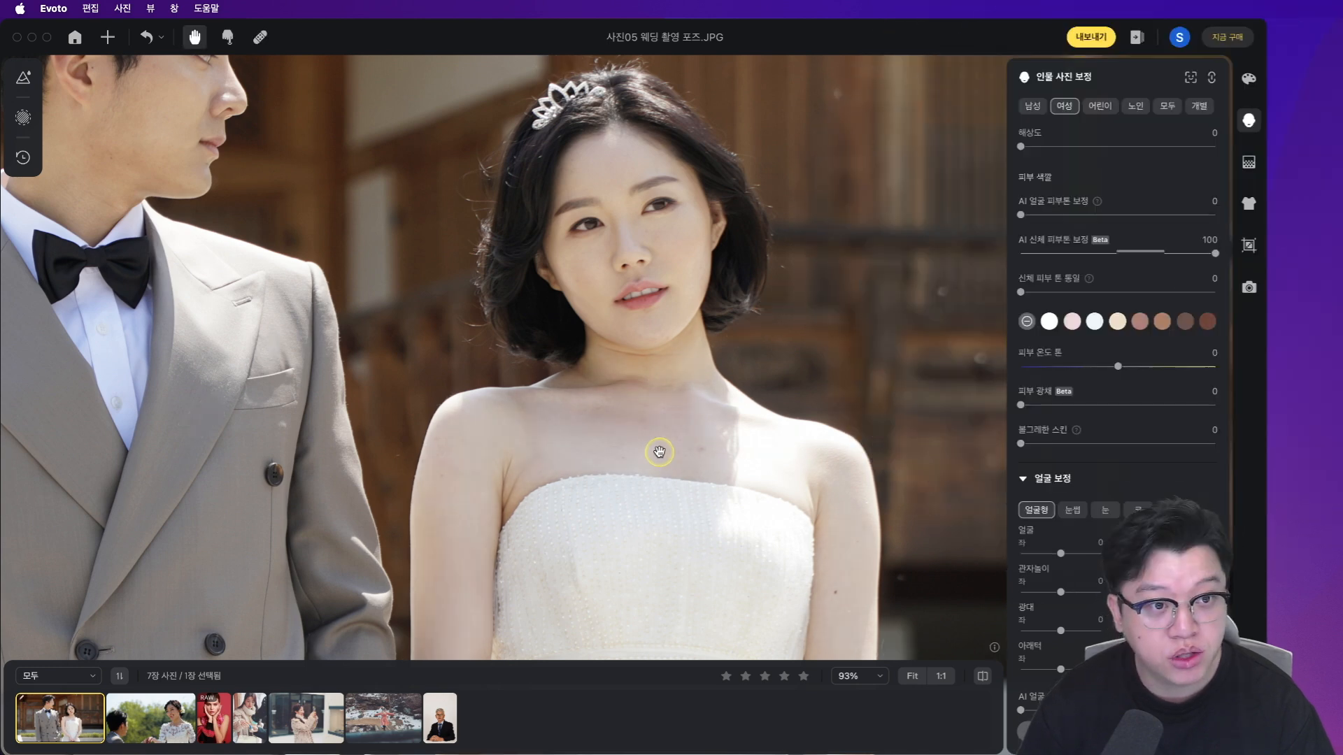
{"action": "left_click", "coordinate": [659, 452]}
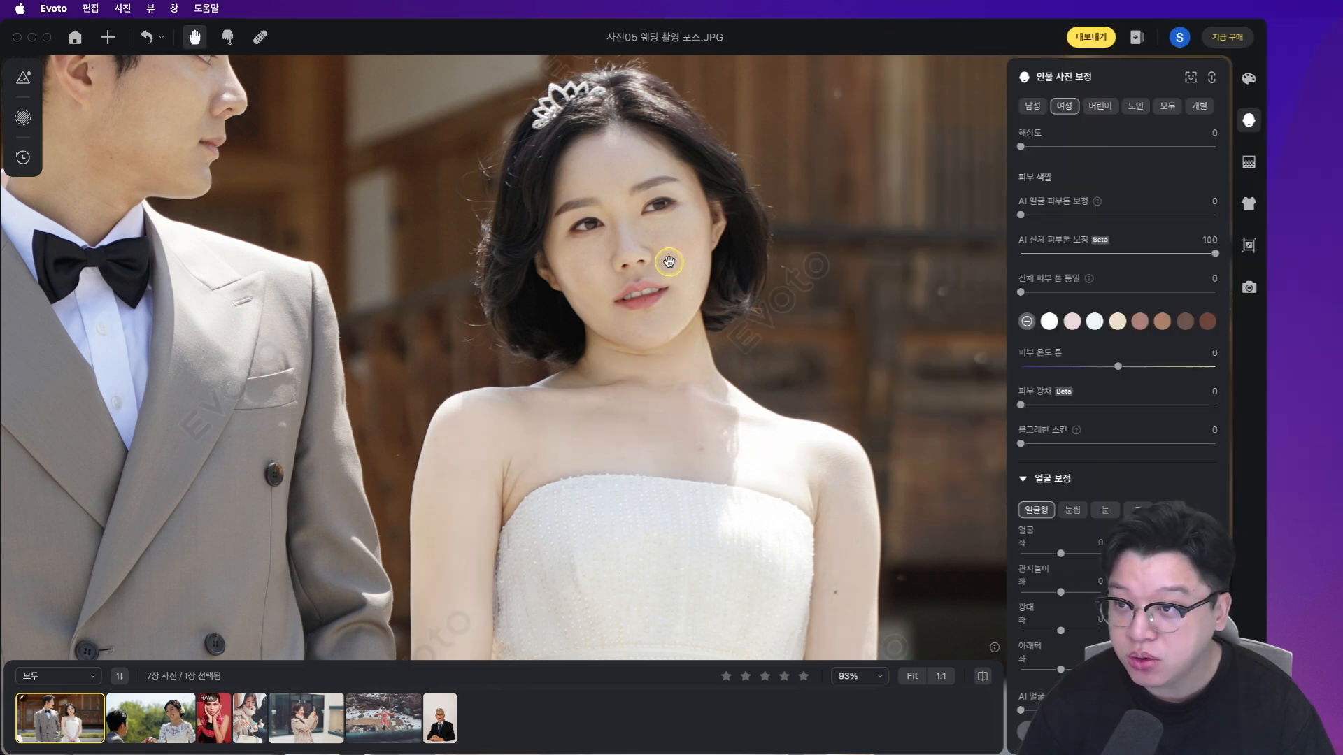
{"action": "scroll", "coordinate": [833, 467], "scroll_direction": "down", "scroll_amount": 6}
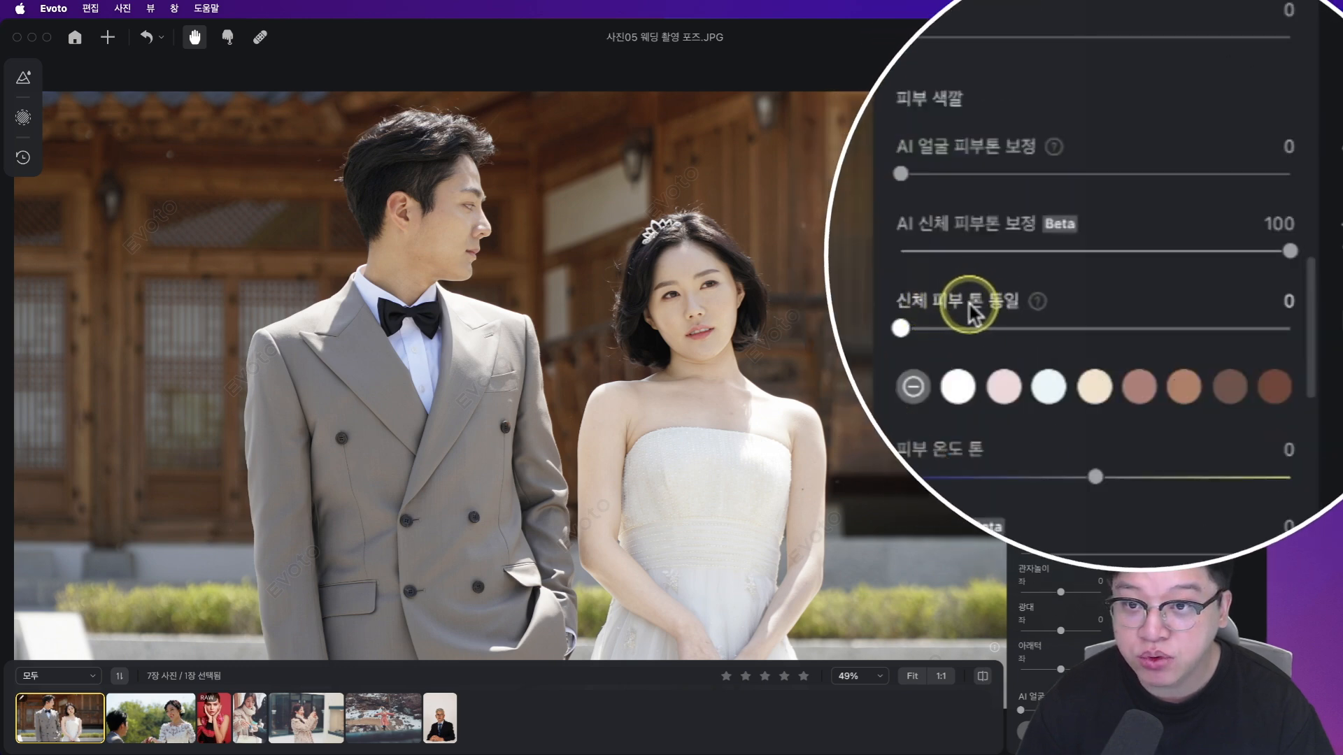
{"action": "left_click_drag", "start_coordinate": [901, 328], "coordinate": [1293, 325]}
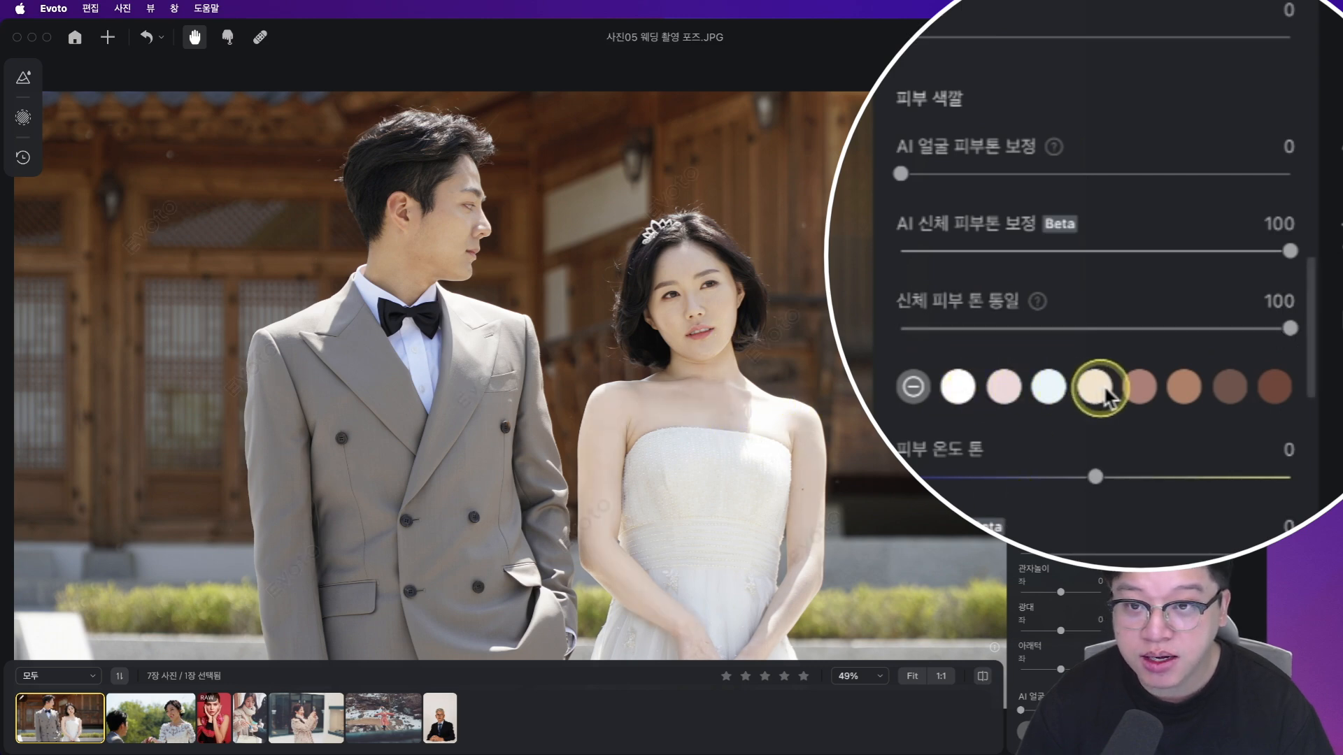
- Try several body skin colour swatches on the bride and apply the light beige one with an amount of 19
{"action": "left_click", "coordinate": [1005, 389]}
{"action": "left_click", "coordinate": [959, 387]}
{"action": "left_click_drag", "start_coordinate": [1094, 448], "coordinate": [1021, 453]}
{"action": "left_click", "coordinate": [1049, 387]}
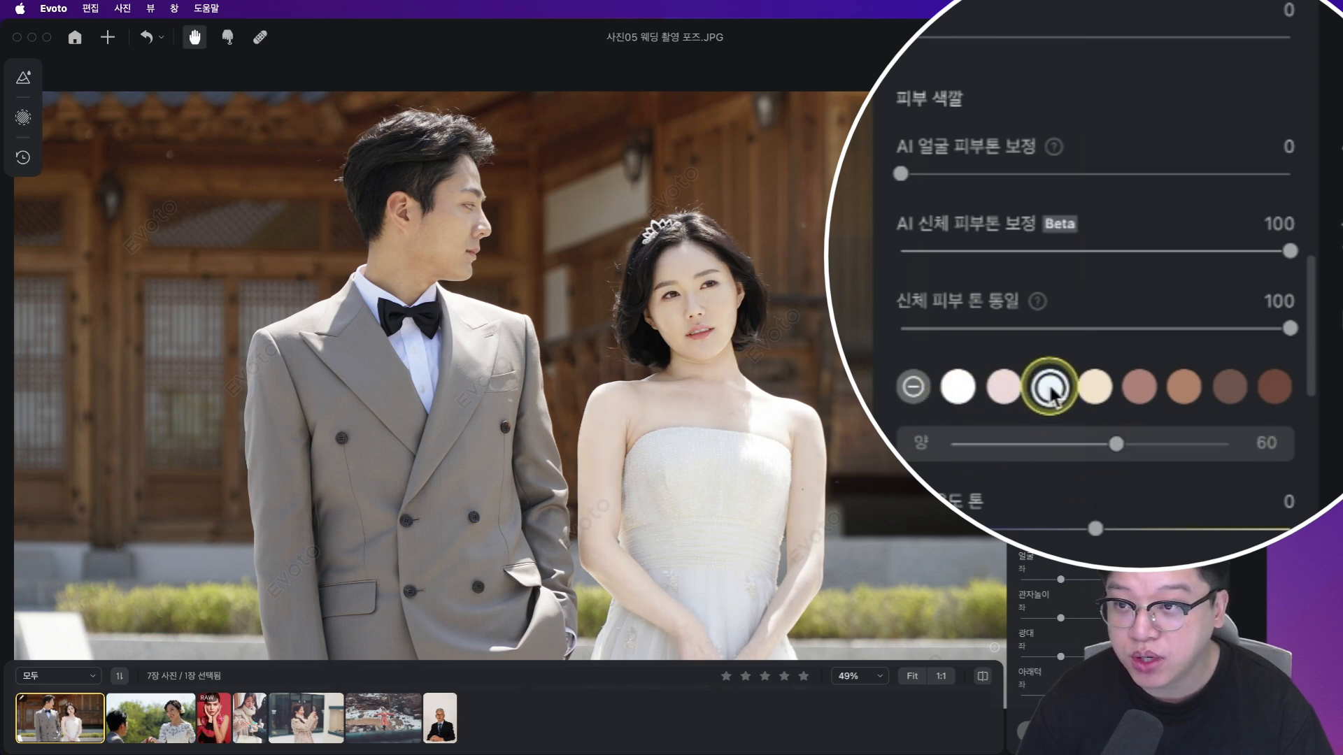
{"action": "left_click", "coordinate": [1095, 389]}
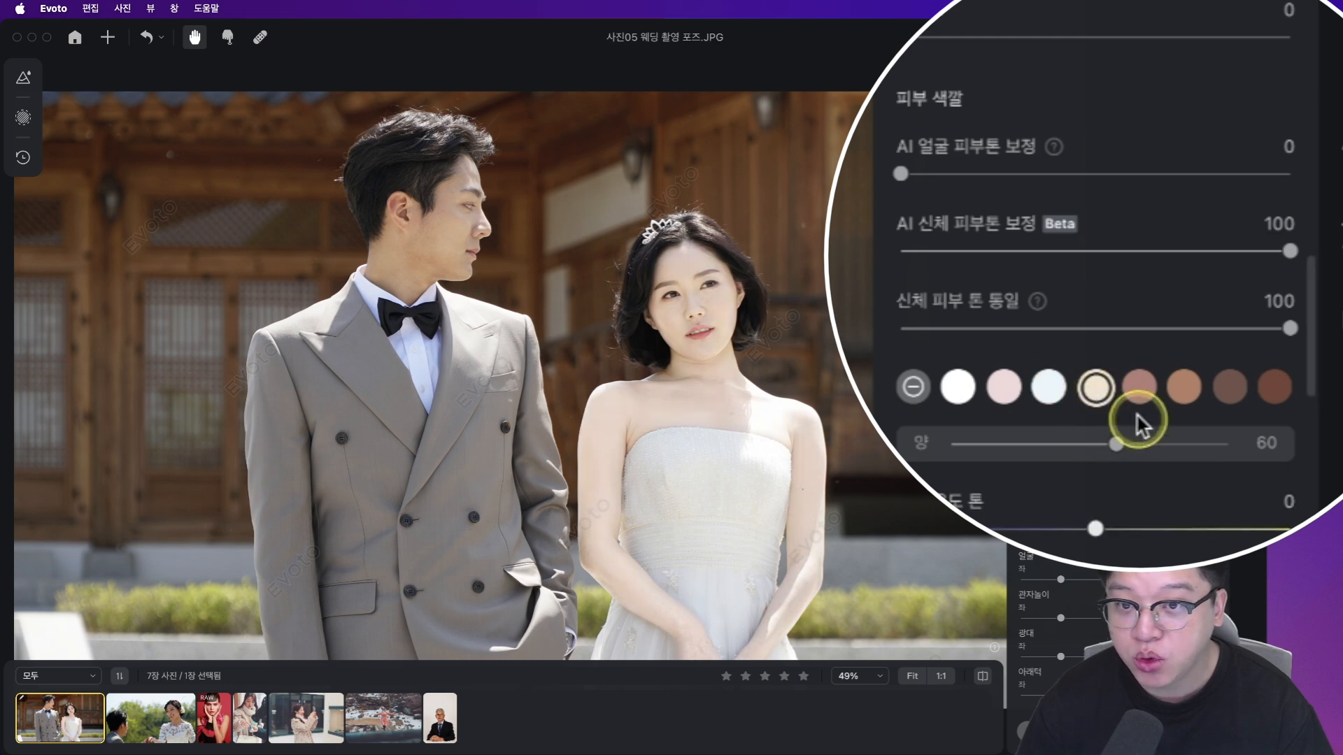
{"action": "left_click", "coordinate": [1141, 390]}
{"action": "left_click", "coordinate": [1270, 390]}
{"action": "left_click", "coordinate": [1047, 385]}
{"action": "left_click_drag", "start_coordinate": [1115, 443], "coordinate": [994, 443]}
{"action": "left_click", "coordinate": [1104, 383]}
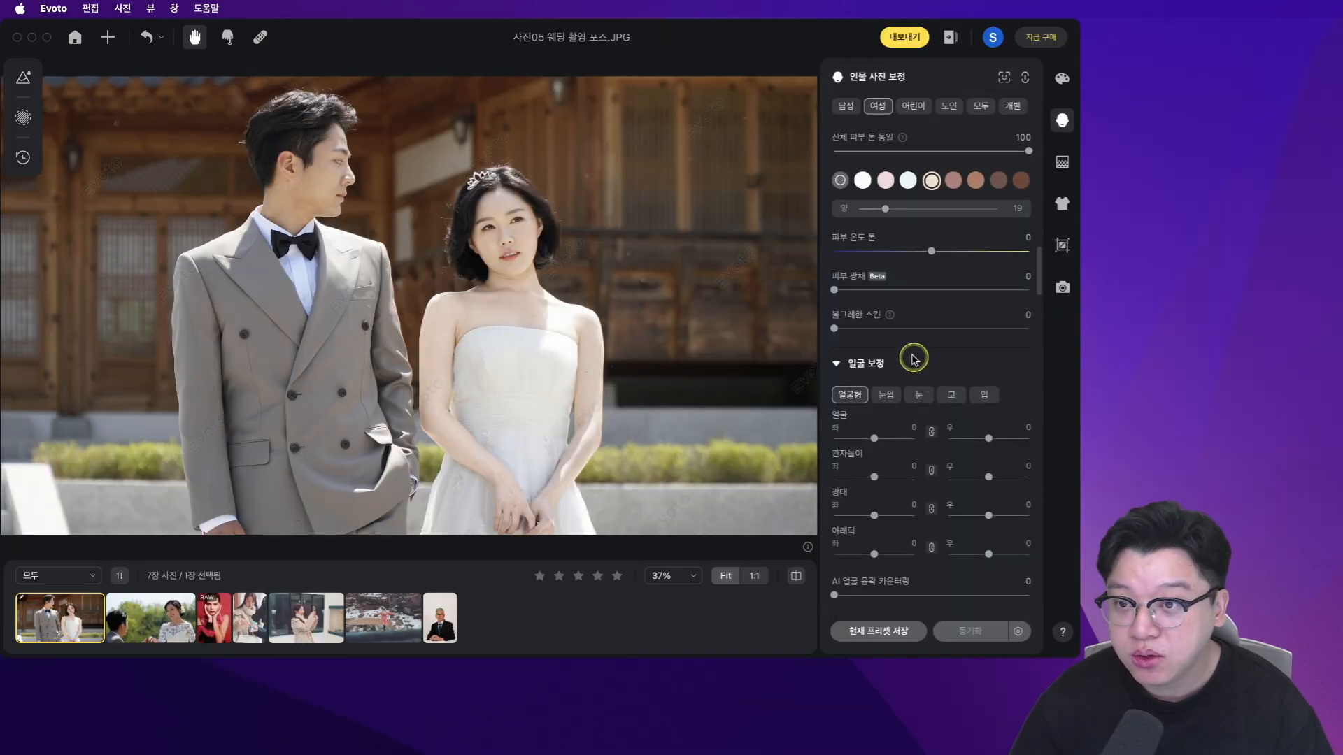
- Set 잔머리 제거 to 100 in the bride's hair adjustments
{"action": "scroll", "coordinate": [913, 358], "scroll_direction": "down", "scroll_amount": 2}
{"action": "scroll", "coordinate": [876, 378], "scroll_direction": "down", "scroll_amount": 15}
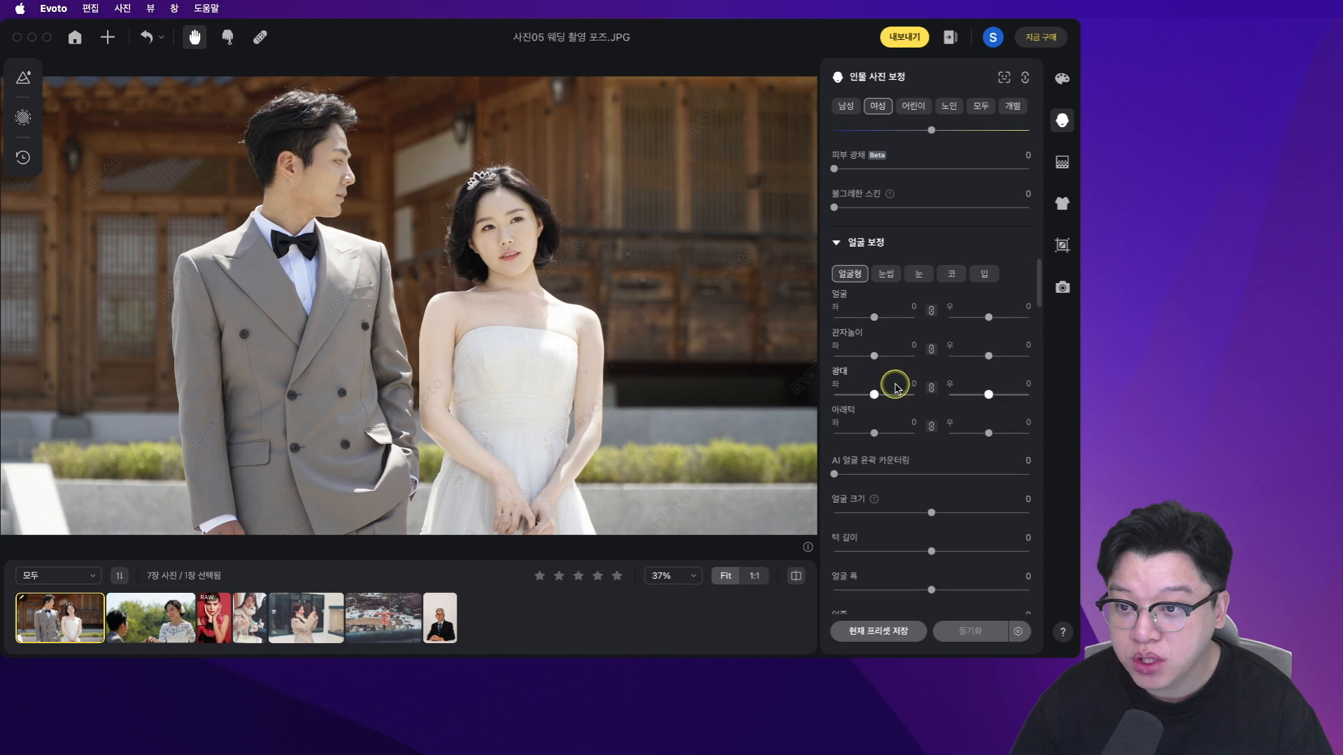
{"action": "scroll", "coordinate": [909, 384], "scroll_direction": "down", "scroll_amount": 20}
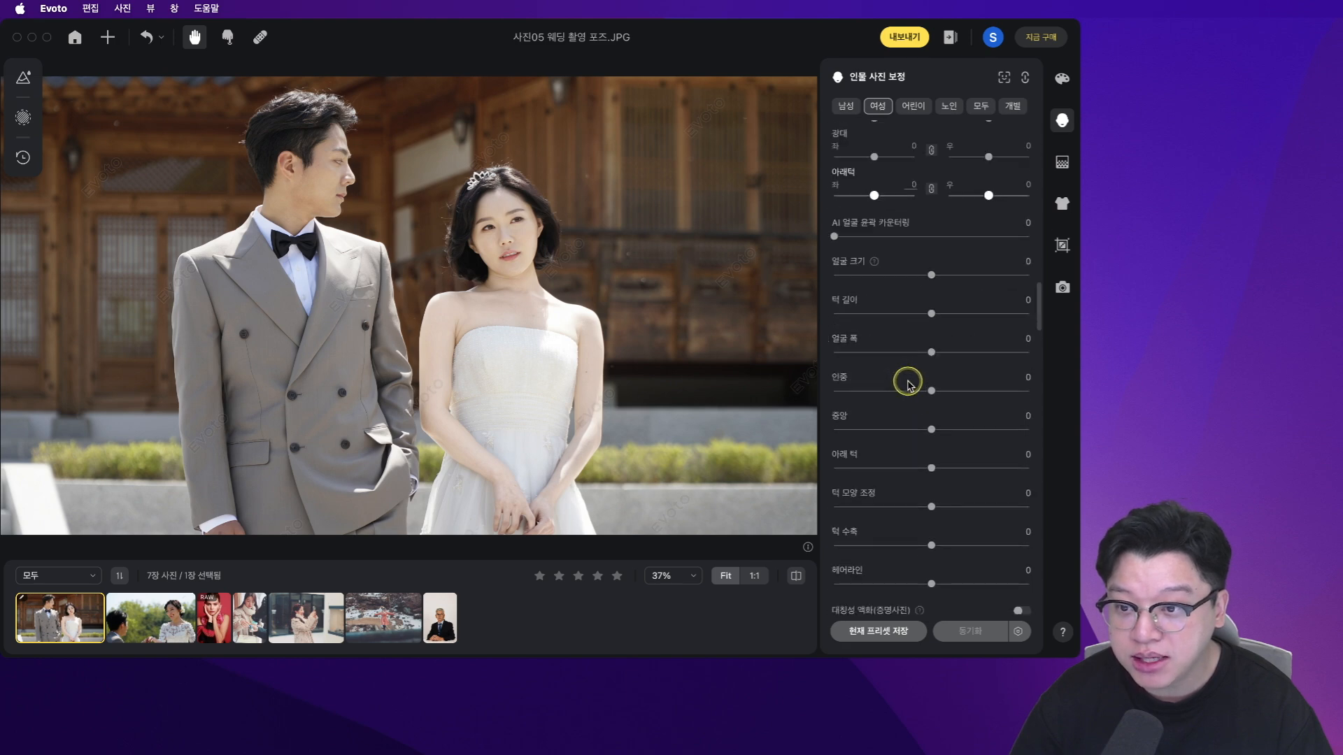
{"action": "scroll", "coordinate": [910, 386], "scroll_direction": "down", "scroll_amount": 10}
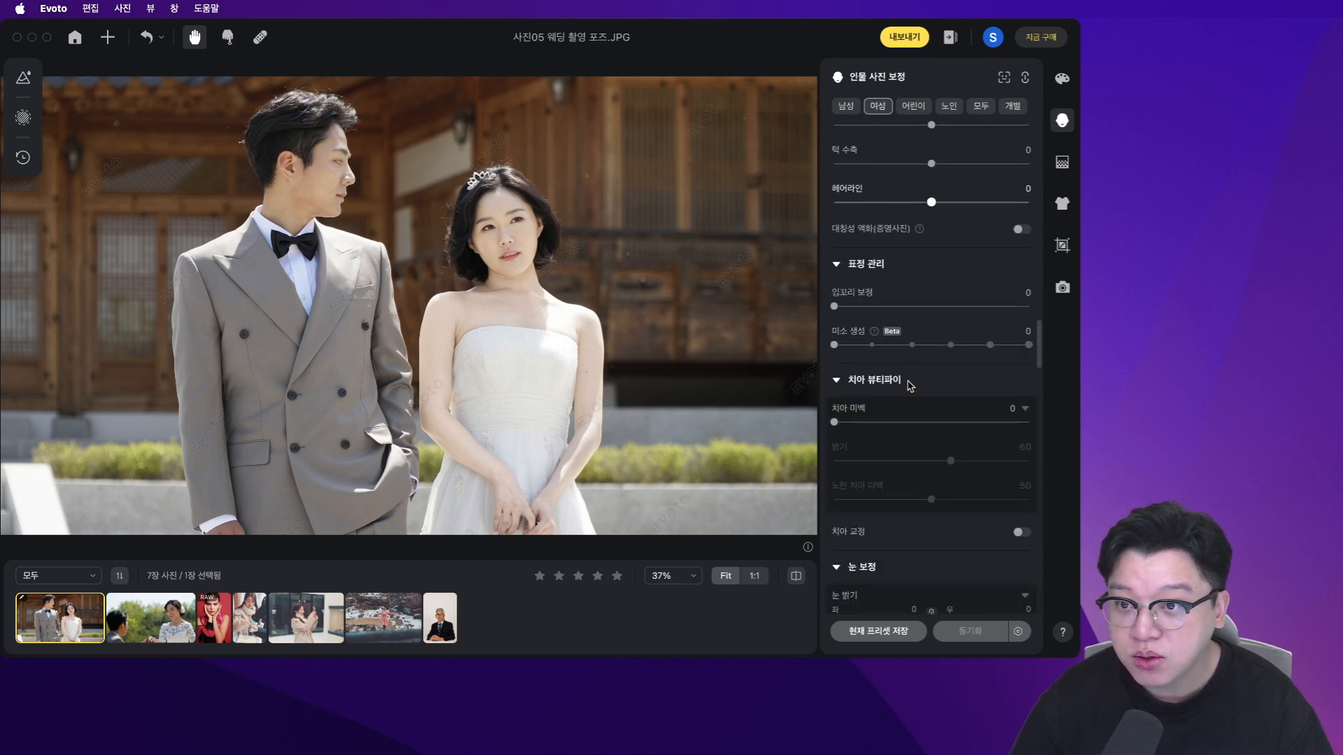
{"action": "scroll", "coordinate": [910, 385], "scroll_direction": "down", "scroll_amount": 20}
{"action": "left_click", "coordinate": [880, 265]}
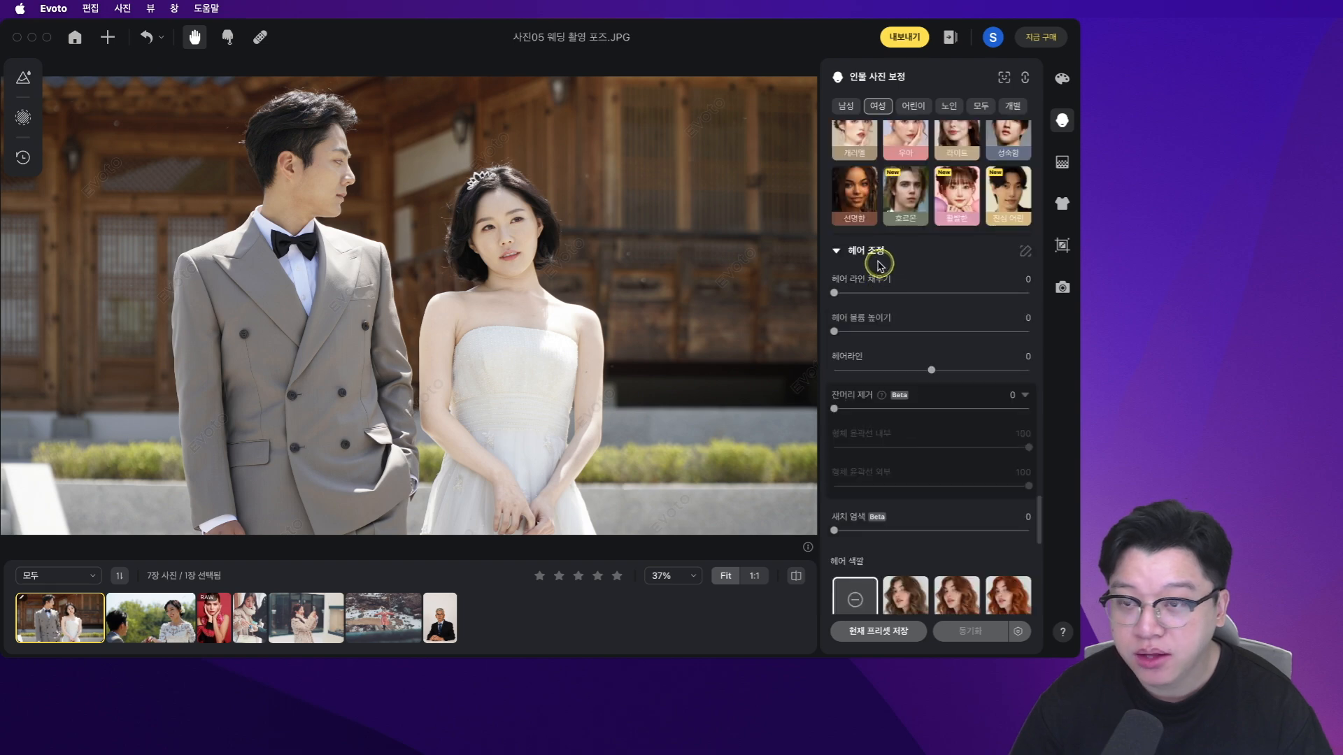
{"action": "scroll", "coordinate": [467, 249], "scroll_direction": "up", "scroll_amount": 10}
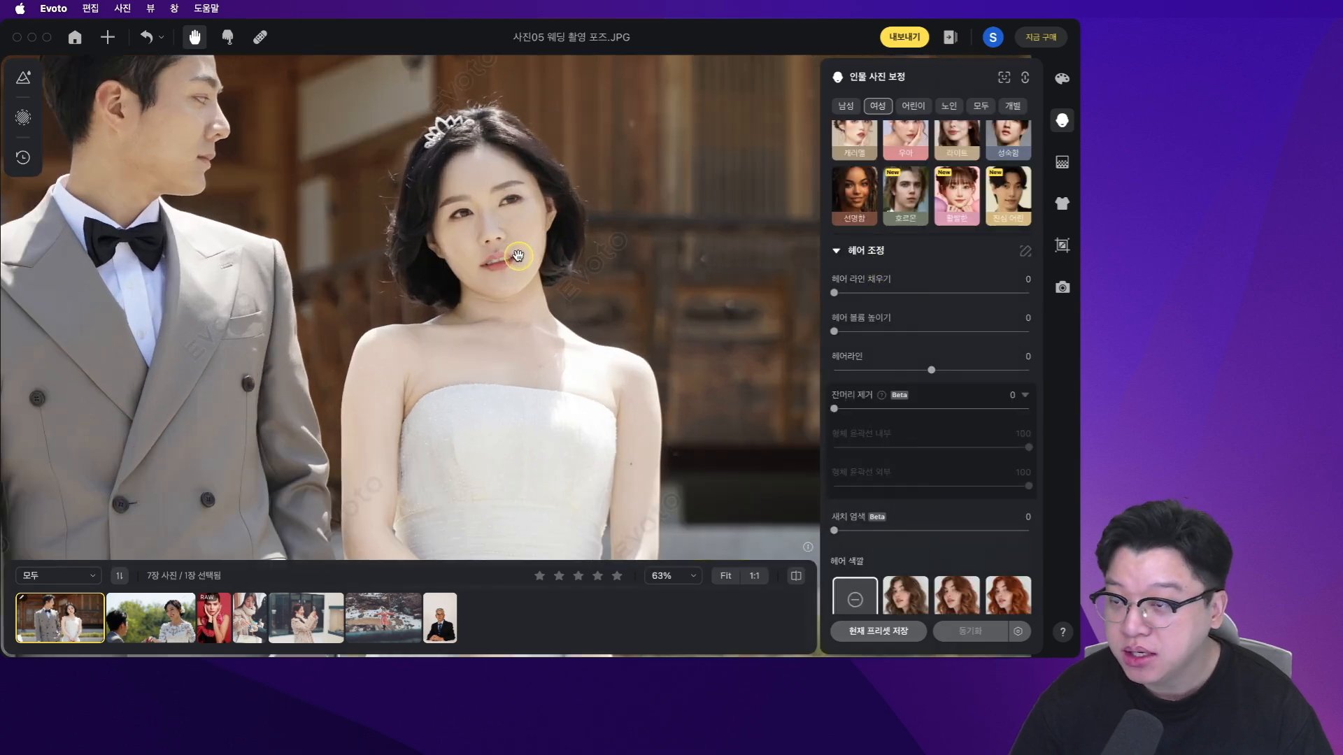
{"action": "scroll", "coordinate": [518, 256], "scroll_direction": "up", "scroll_amount": 2}
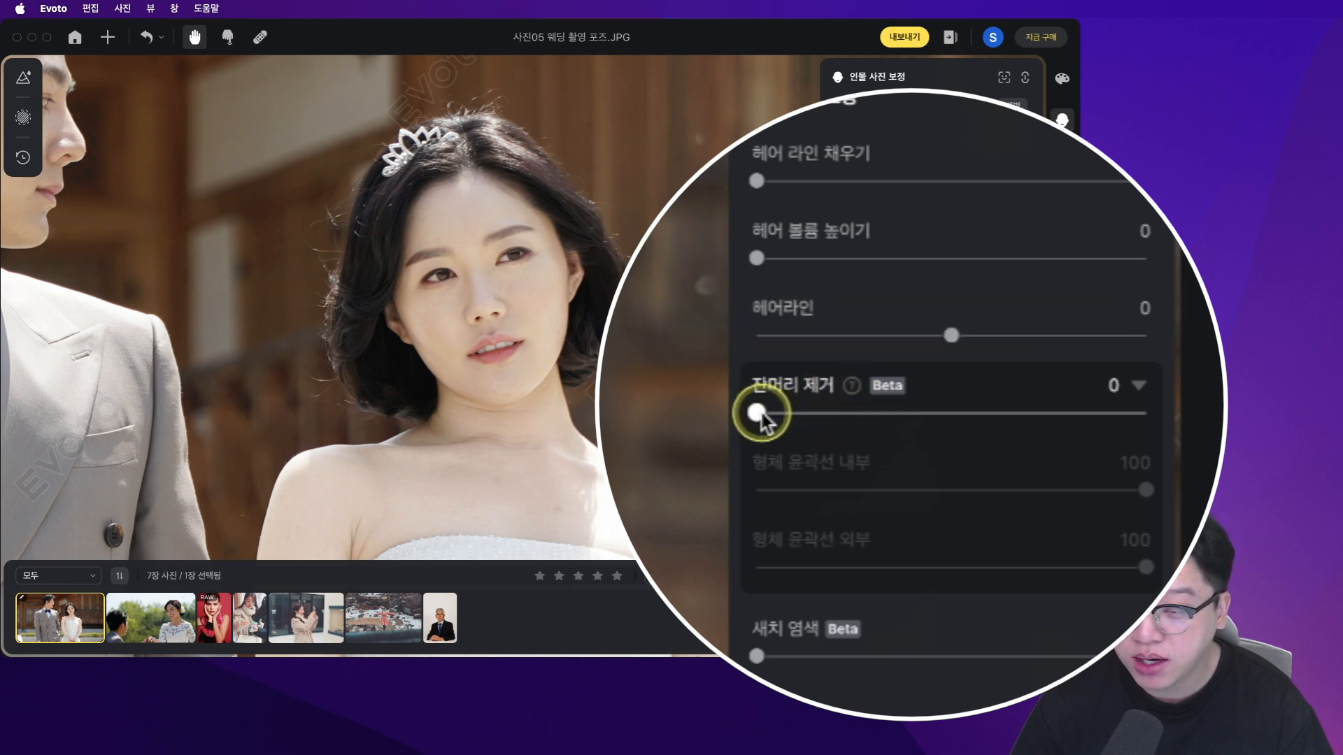
{"action": "left_click_drag", "start_coordinate": [757, 413], "coordinate": [1193, 399]}
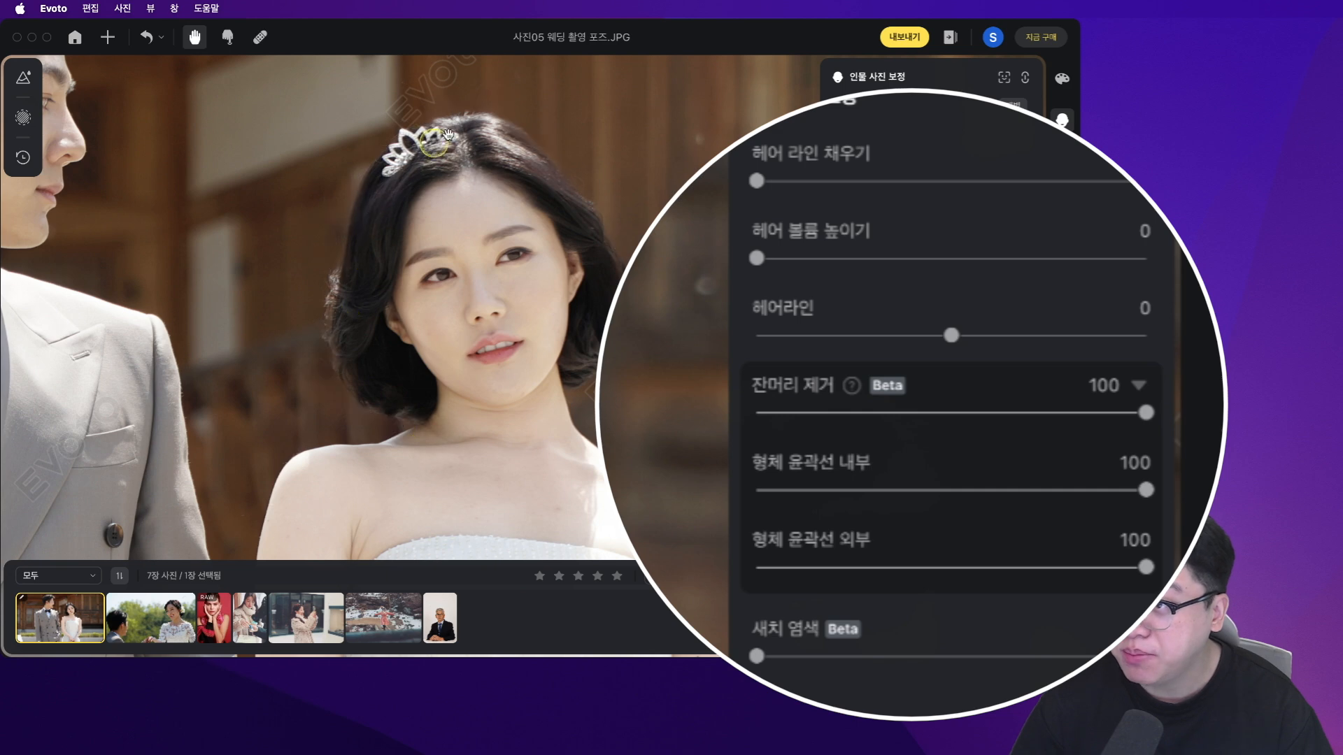
- Inspect the bride's hair outline, the area around the tiara and the loose strands beside her face up close
{"action": "scroll", "coordinate": [596, 309], "scroll_direction": "up", "scroll_amount": 10}
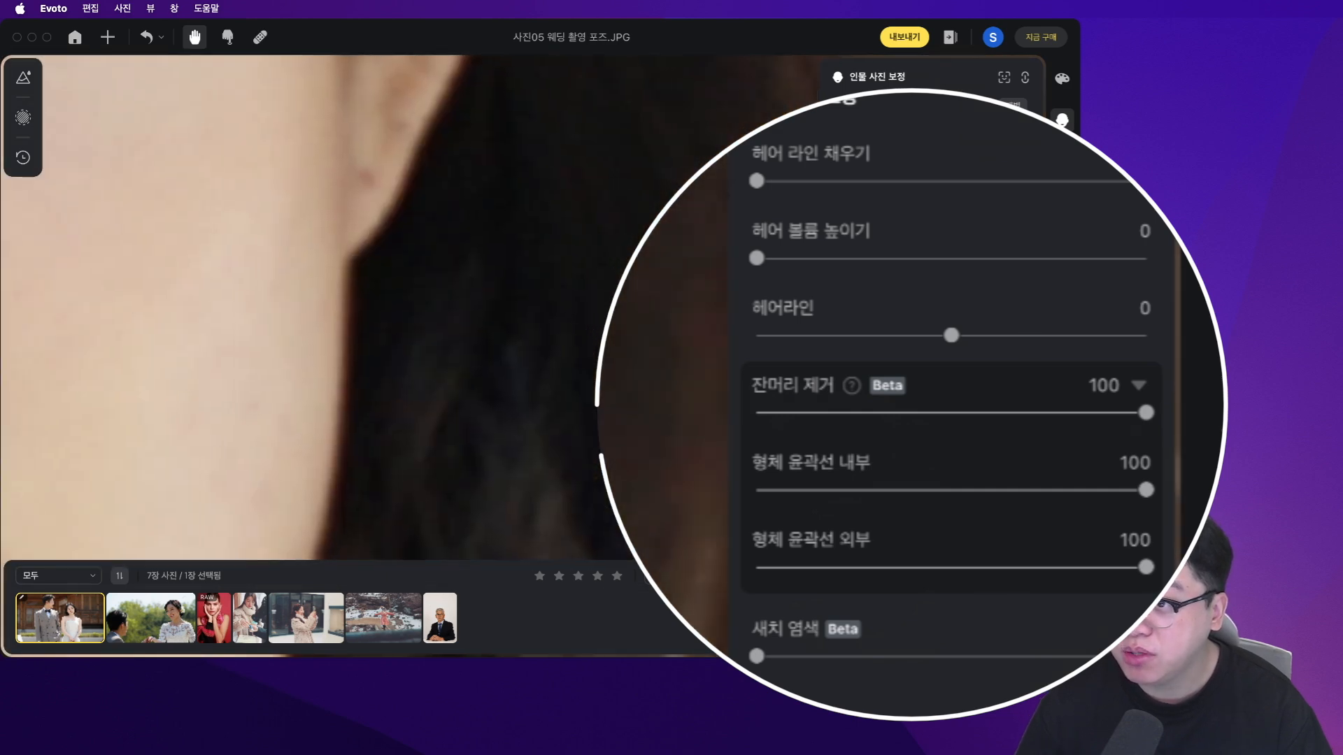
{"action": "scroll", "coordinate": [581, 388], "scroll_direction": "down", "scroll_amount": 4}
{"action": "scroll", "coordinate": [582, 388], "scroll_direction": "down", "scroll_amount": 1}
{"action": "left_click_drag", "start_coordinate": [584, 329], "coordinate": [639, 455]}
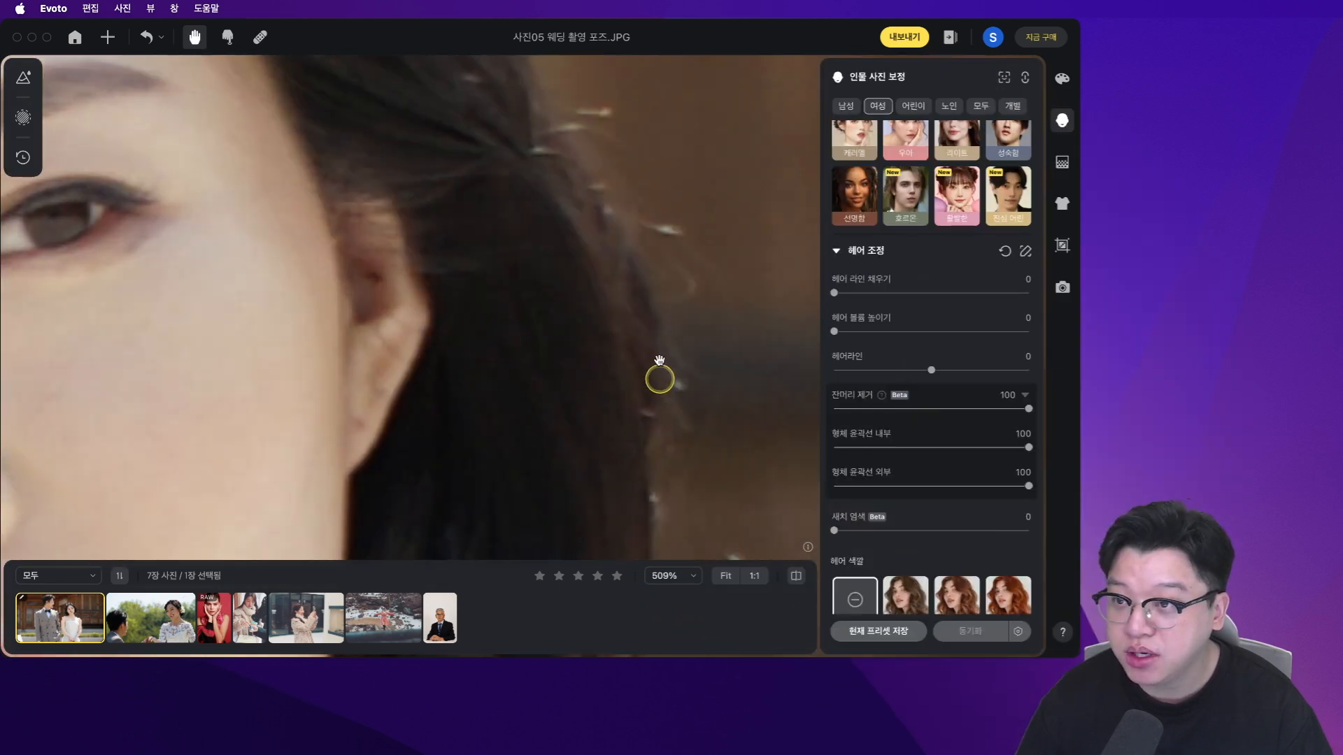
{"action": "left_click_drag", "start_coordinate": [623, 203], "coordinate": [642, 437]}
{"action": "left_click_drag", "start_coordinate": [489, 164], "coordinate": [638, 384]}
{"action": "left_click_drag", "start_coordinate": [534, 310], "coordinate": [633, 416]}
{"action": "left_click_drag", "start_coordinate": [490, 305], "coordinate": [608, 357]}
{"action": "left_click_drag", "start_coordinate": [392, 339], "coordinate": [621, 279]}
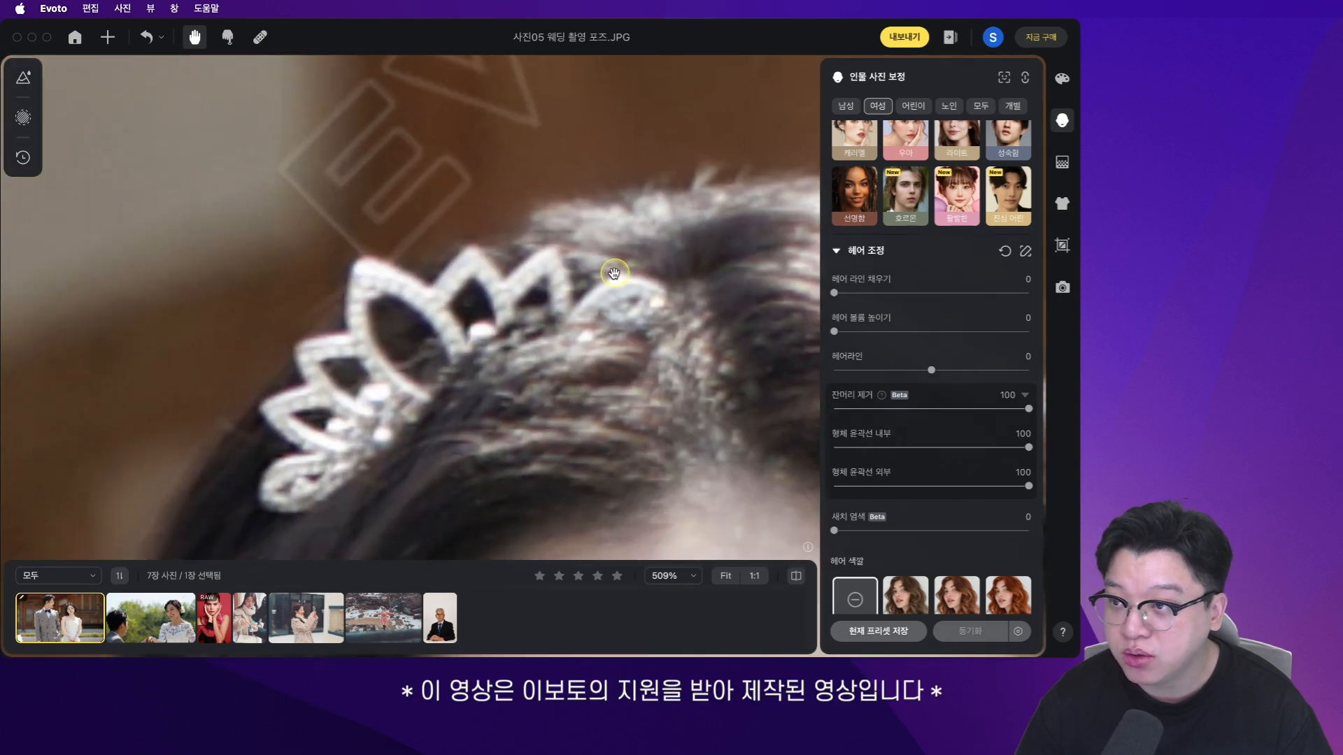
{"action": "left_click_drag", "start_coordinate": [459, 383], "coordinate": [606, 244]}
{"action": "left_click_drag", "start_coordinate": [486, 345], "coordinate": [542, 209]}
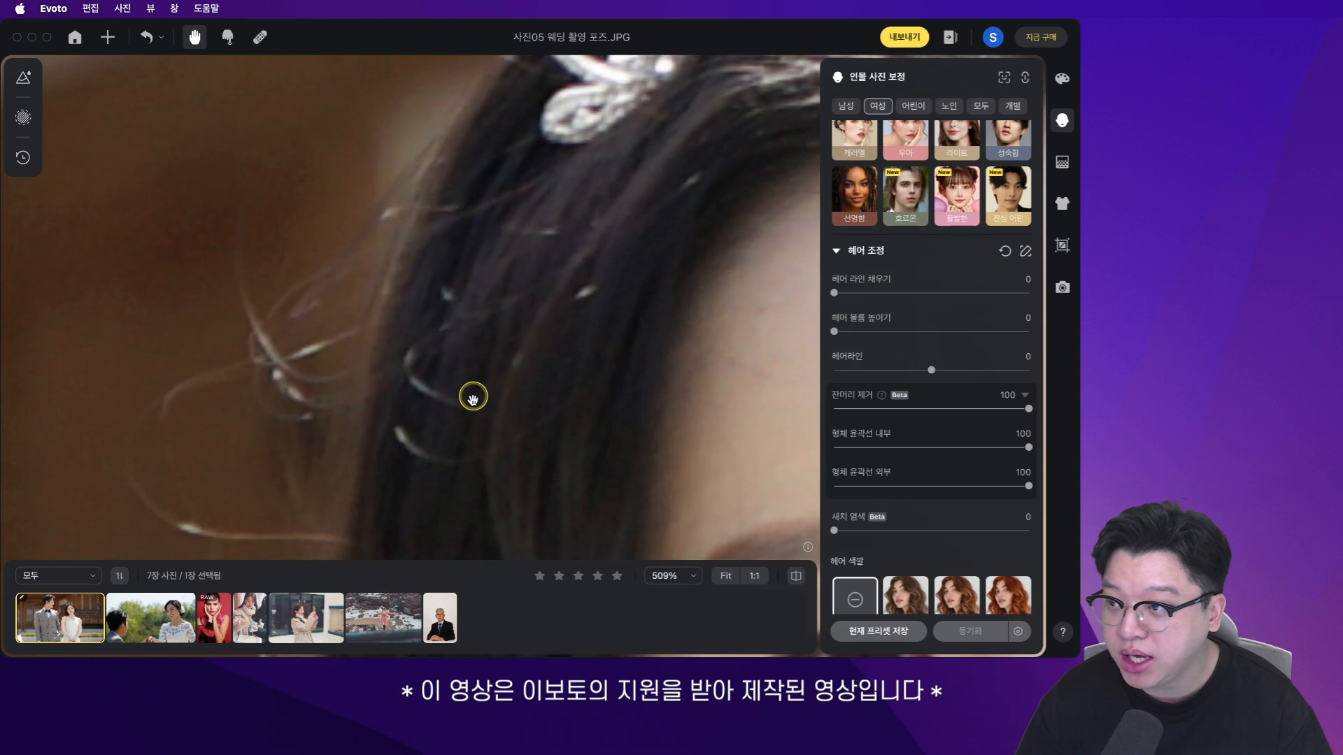
{"action": "left_click_drag", "start_coordinate": [473, 396], "coordinate": [521, 242]}
{"action": "scroll", "coordinate": [525, 308], "scroll_direction": "down", "scroll_amount": 10}
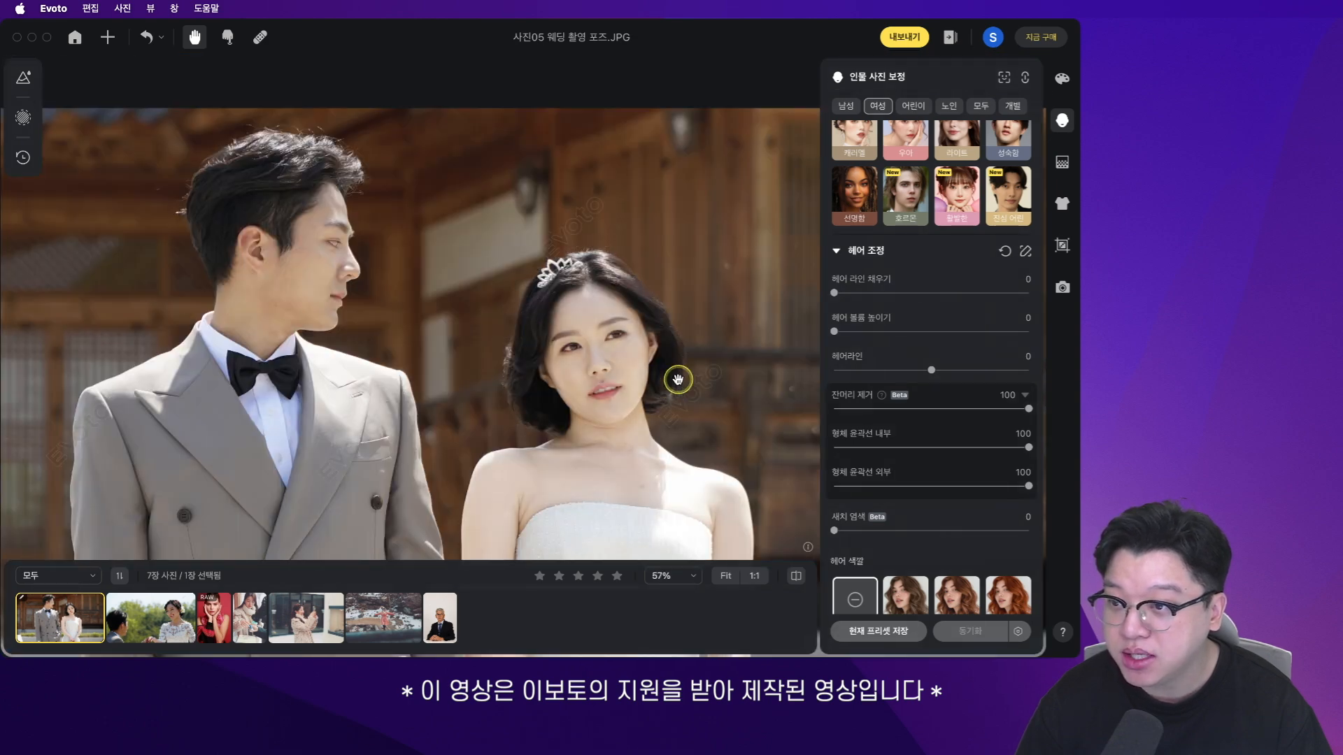
{"action": "left_click_drag", "start_coordinate": [677, 393], "coordinate": [634, 363]}
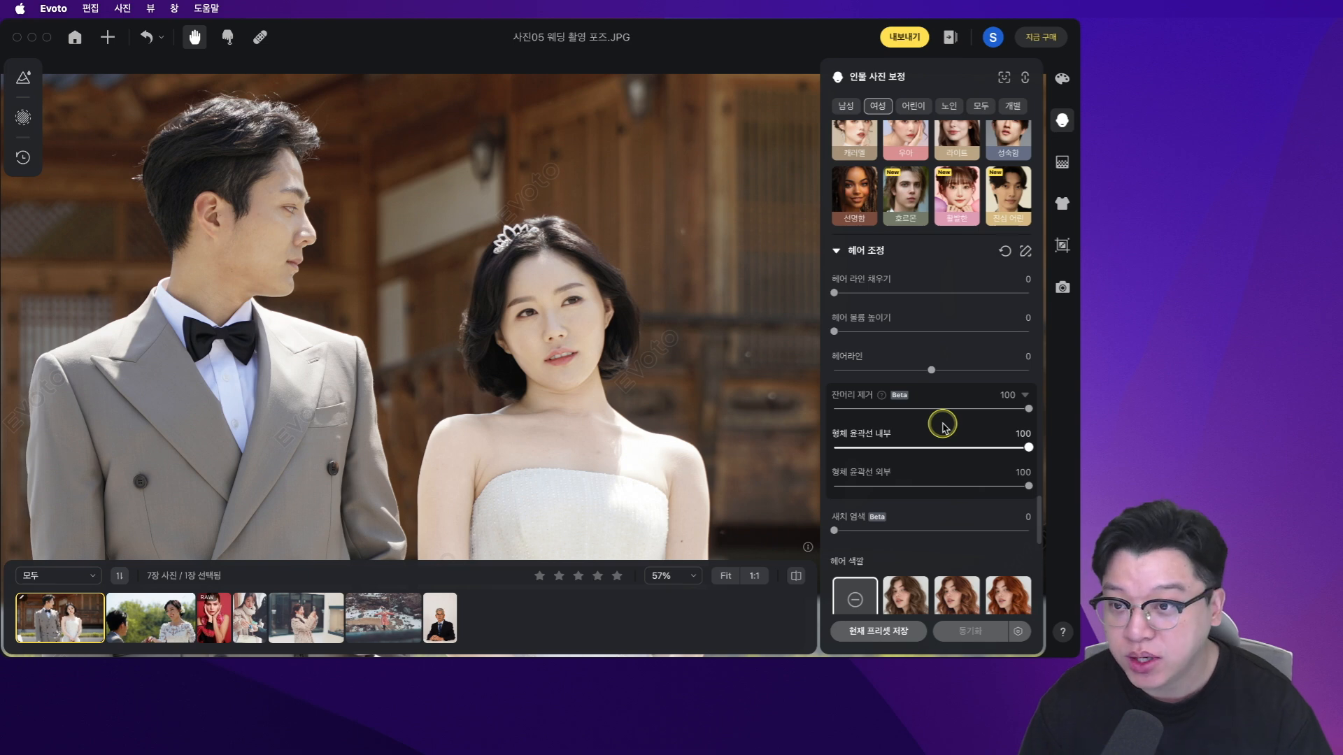
{"action": "scroll", "coordinate": [455, 361], "scroll_direction": "up", "scroll_amount": 8}
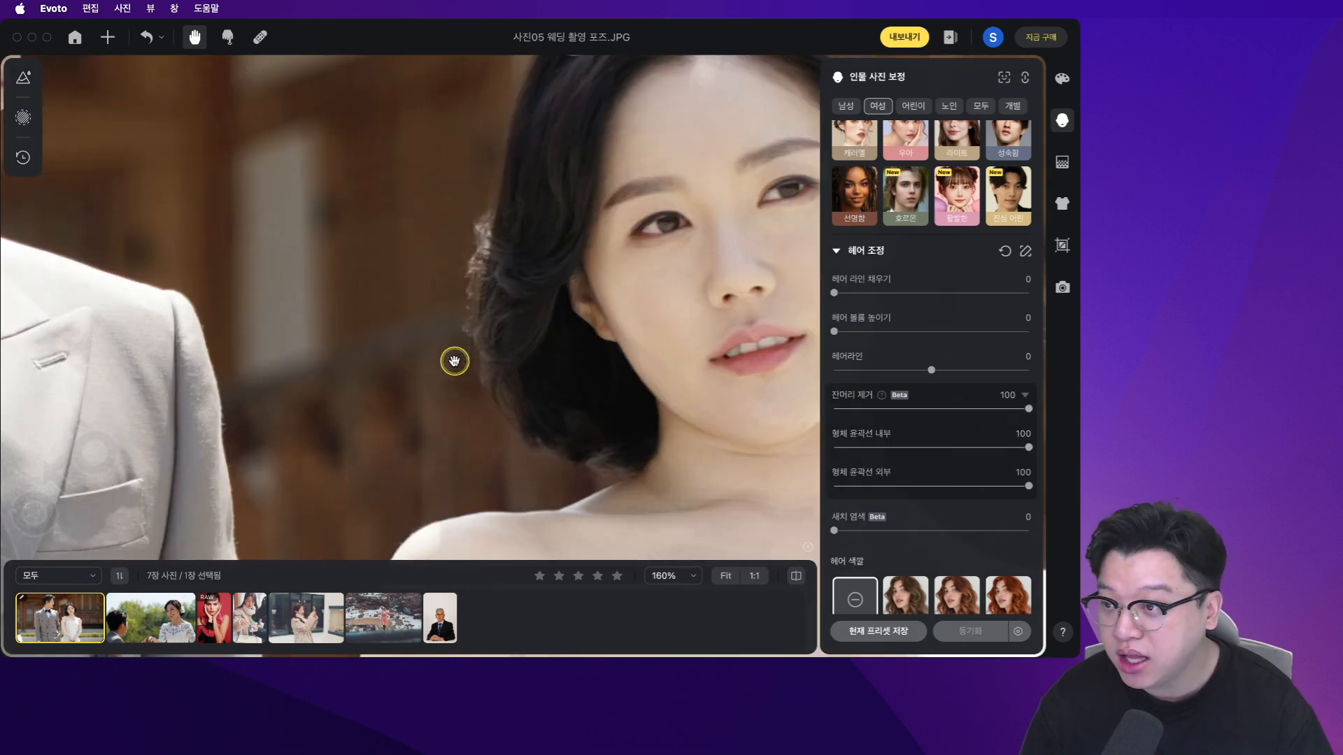
- Try hair colours H01, H10 and H05 on the bride and reset 헤어 색깔 to 없음
{"action": "scroll", "coordinate": [455, 361], "scroll_direction": "up", "scroll_amount": 3}
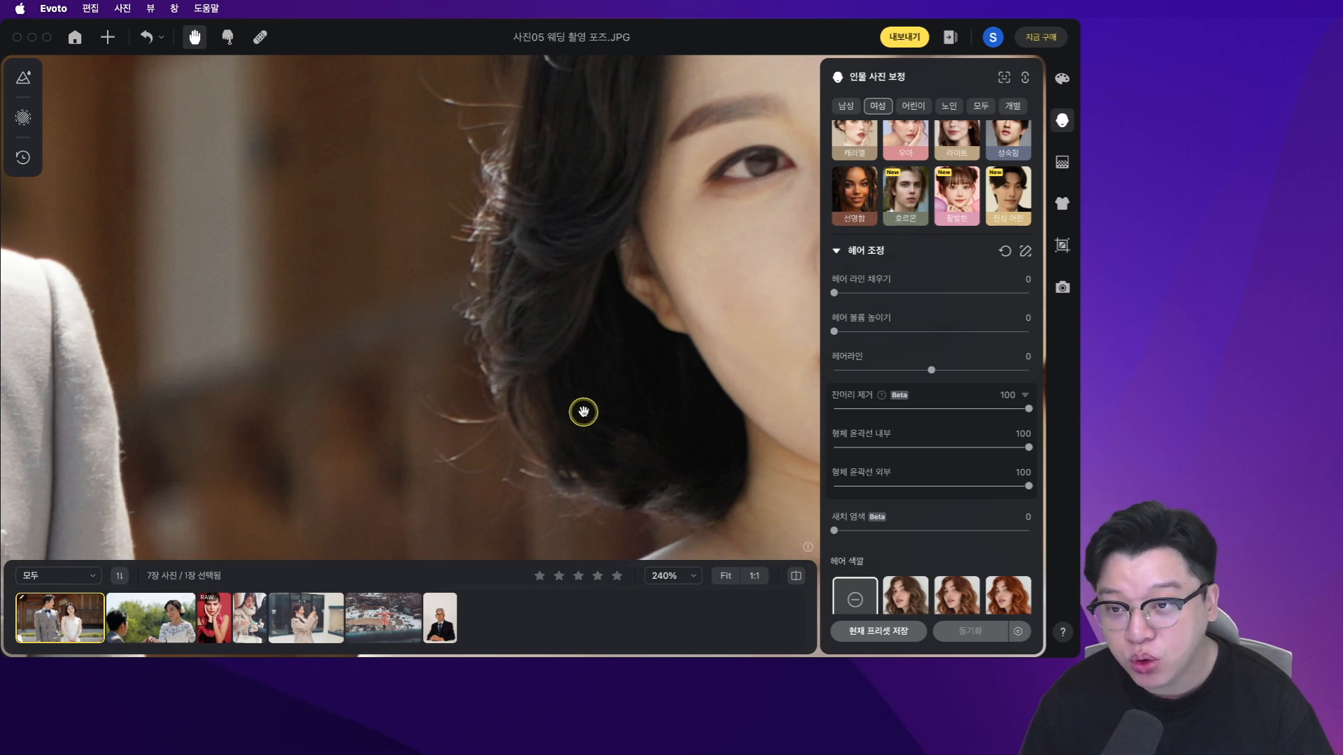
{"action": "scroll", "coordinate": [695, 399], "scroll_direction": "down", "scroll_amount": 2}
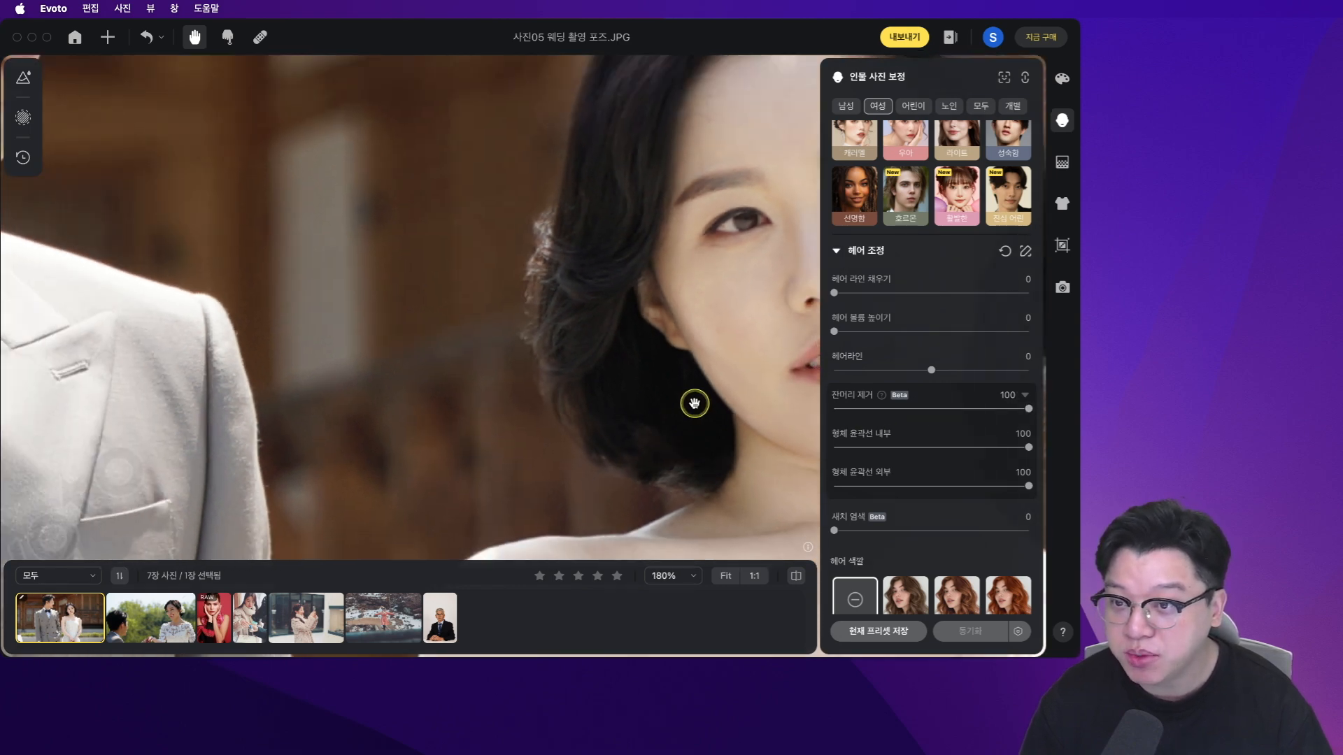
{"action": "left_click_drag", "start_coordinate": [695, 399], "coordinate": [600, 377]}
{"action": "scroll", "coordinate": [600, 378], "scroll_direction": "down", "scroll_amount": 6}
{"action": "scroll", "coordinate": [929, 419], "scroll_direction": "down", "scroll_amount": 3}
{"action": "scroll", "coordinate": [928, 419], "scroll_direction": "down", "scroll_amount": 3}
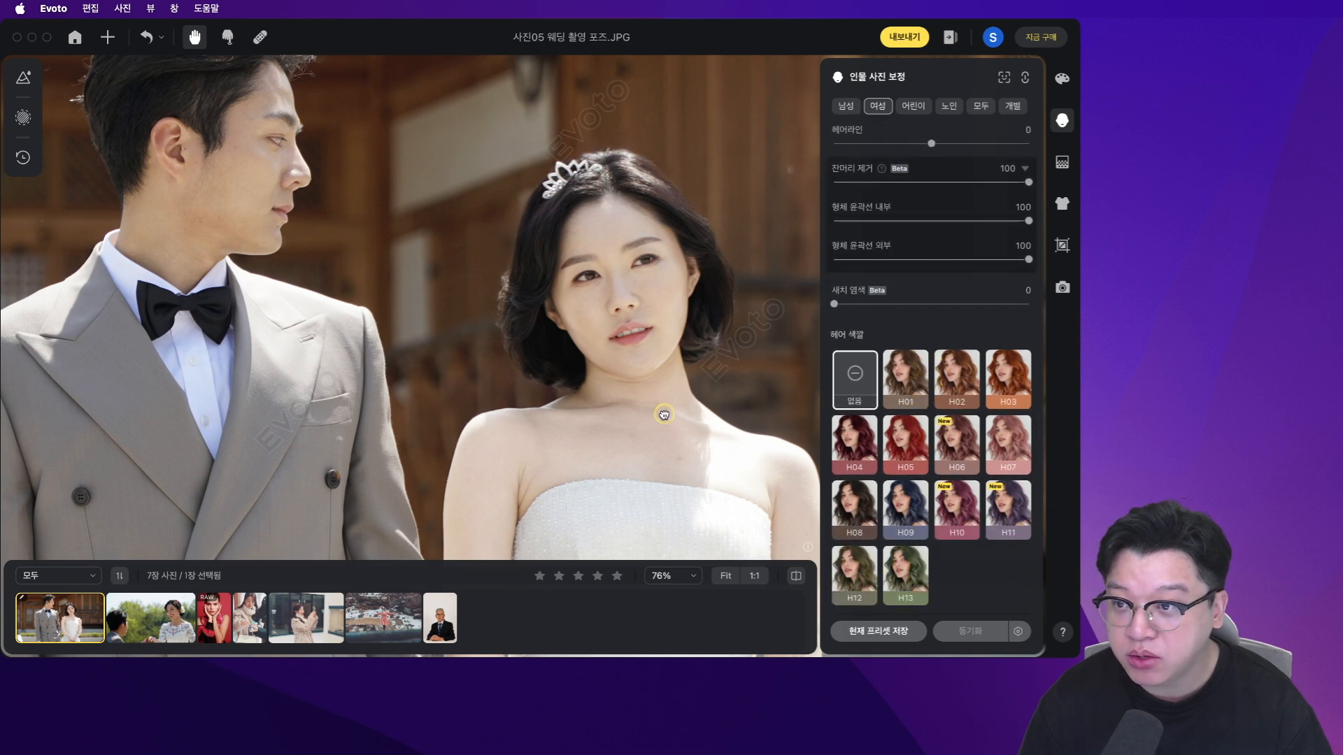
{"action": "left_click_drag", "start_coordinate": [663, 414], "coordinate": [619, 404]}
{"action": "left_click", "coordinate": [907, 380]}
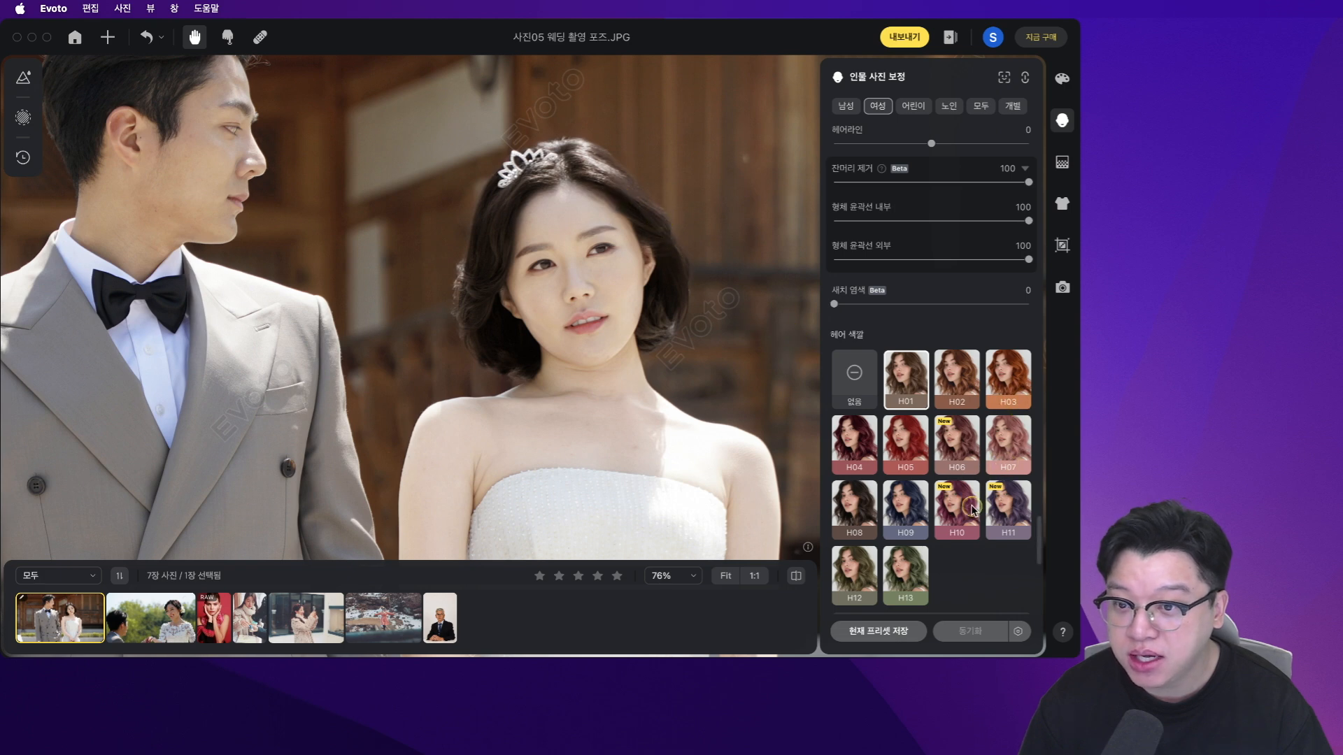
{"action": "left_click", "coordinate": [971, 509]}
{"action": "scroll", "coordinate": [965, 546], "scroll_direction": "down", "scroll_amount": 2}
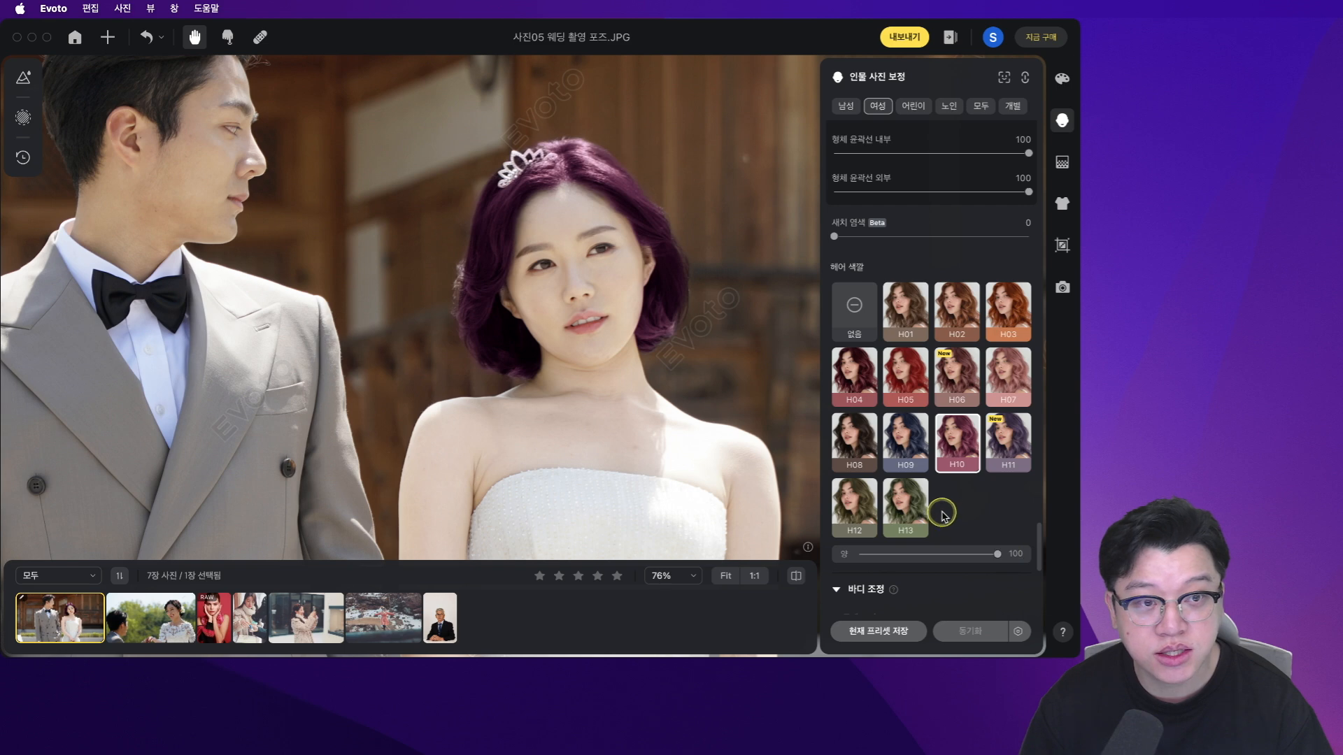
{"action": "left_click", "coordinate": [879, 349]}
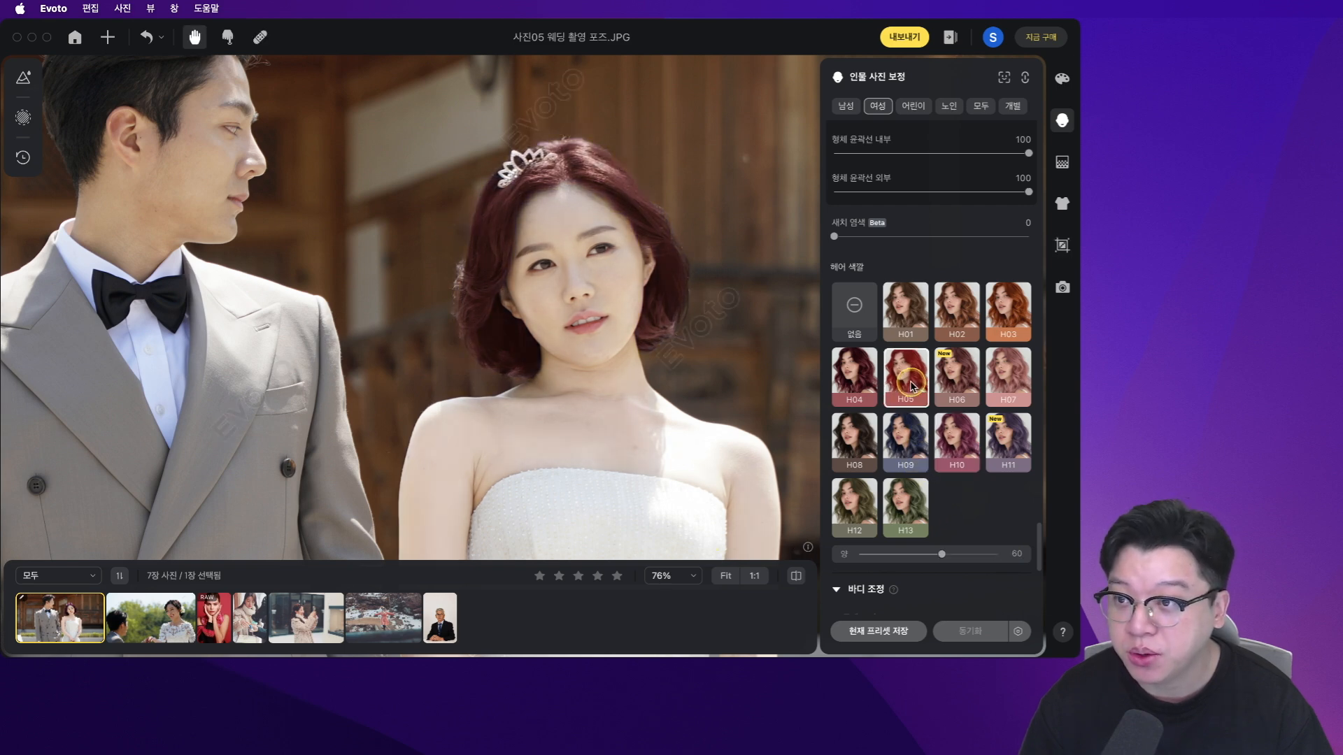
{"action": "left_click", "coordinate": [899, 315]}
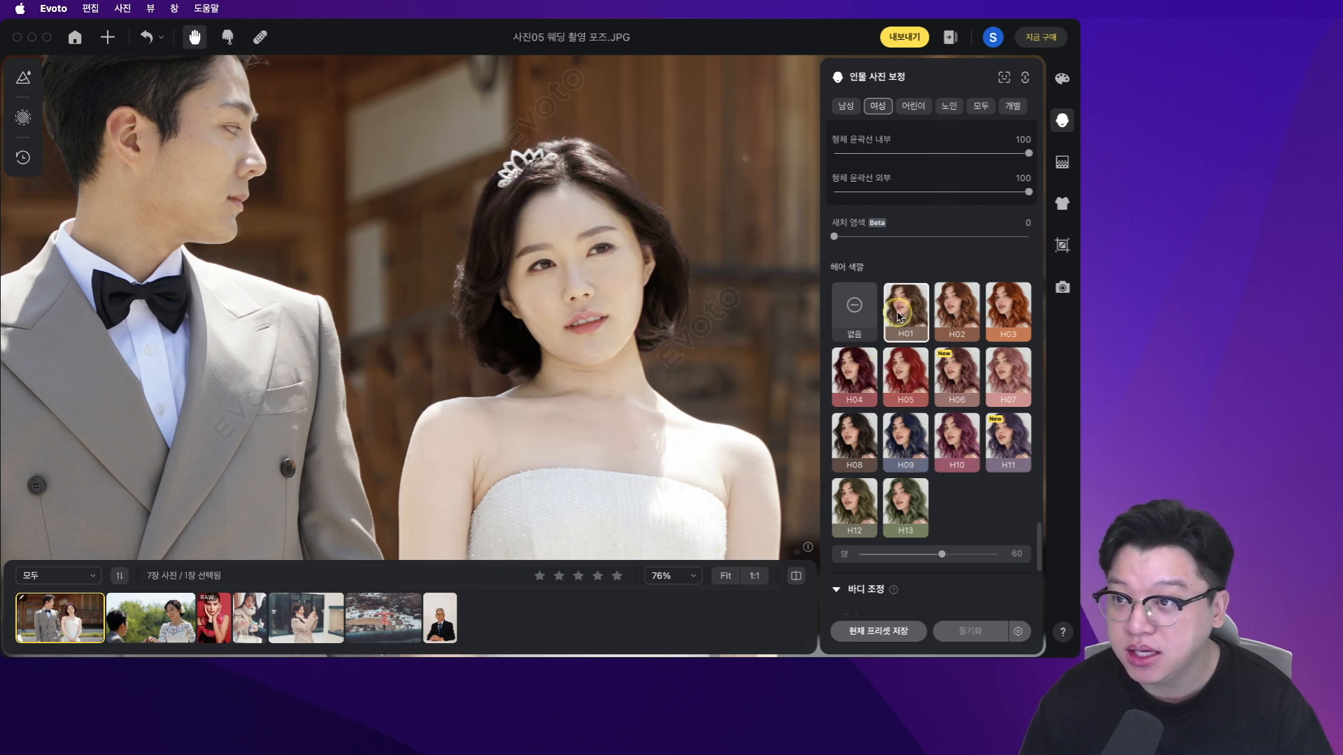
{"action": "left_click", "coordinate": [872, 315]}
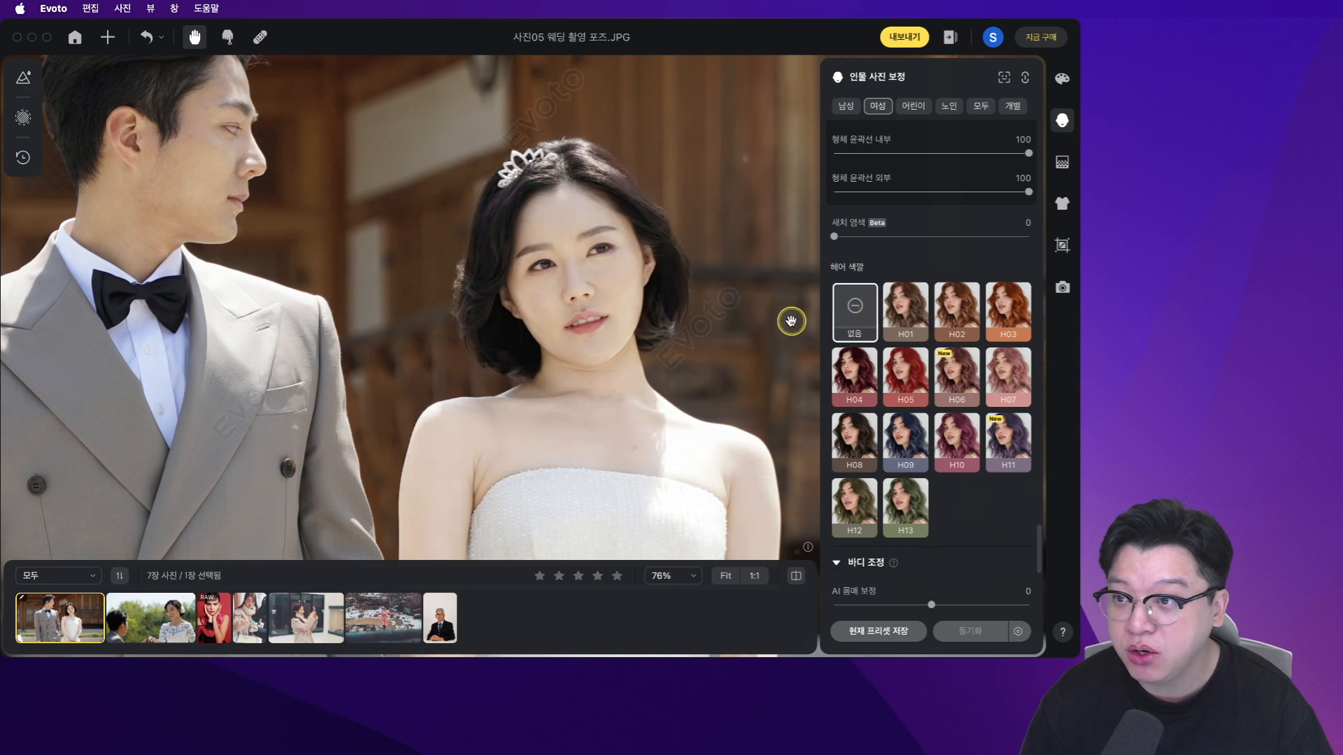
- Set 목 주름 제거 to 100 for the bride and compare her neck with the unedited version
{"action": "scroll", "coordinate": [912, 451], "scroll_direction": "down", "scroll_amount": 10}
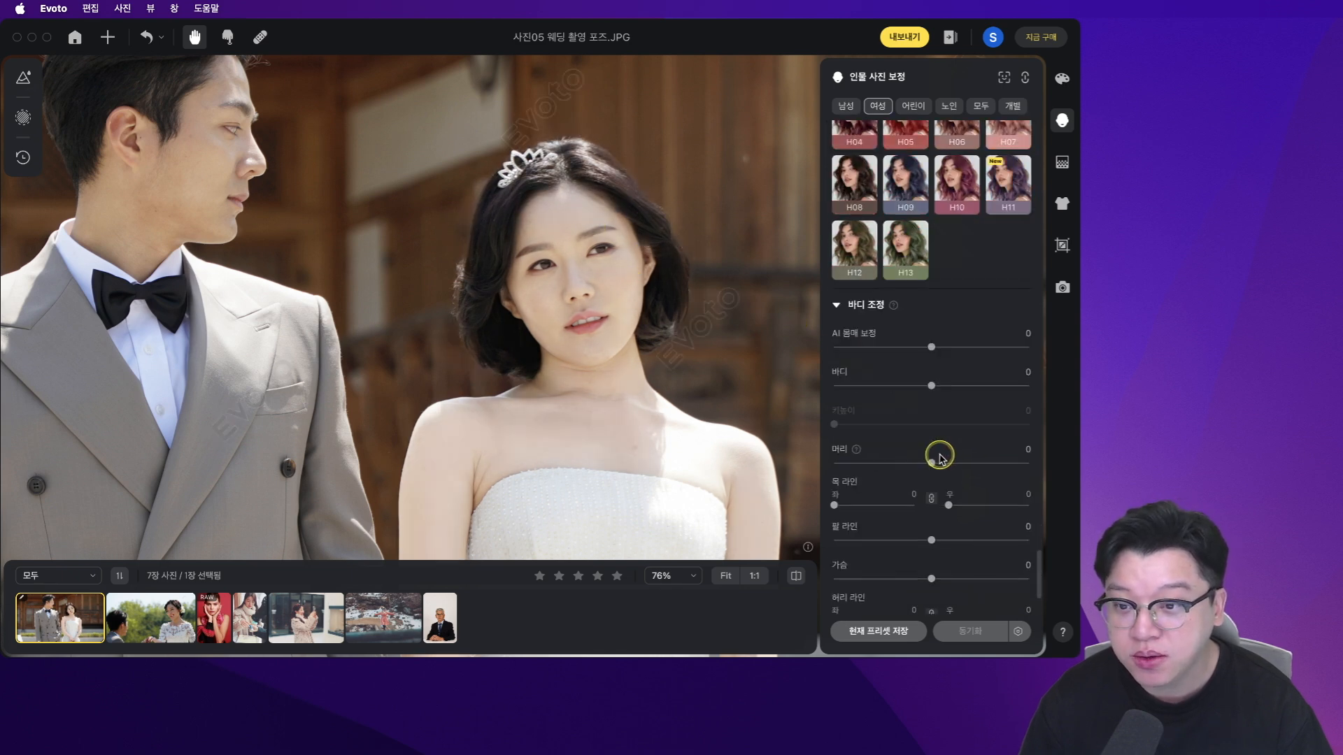
{"action": "scroll", "coordinate": [946, 456], "scroll_direction": "up", "scroll_amount": 15}
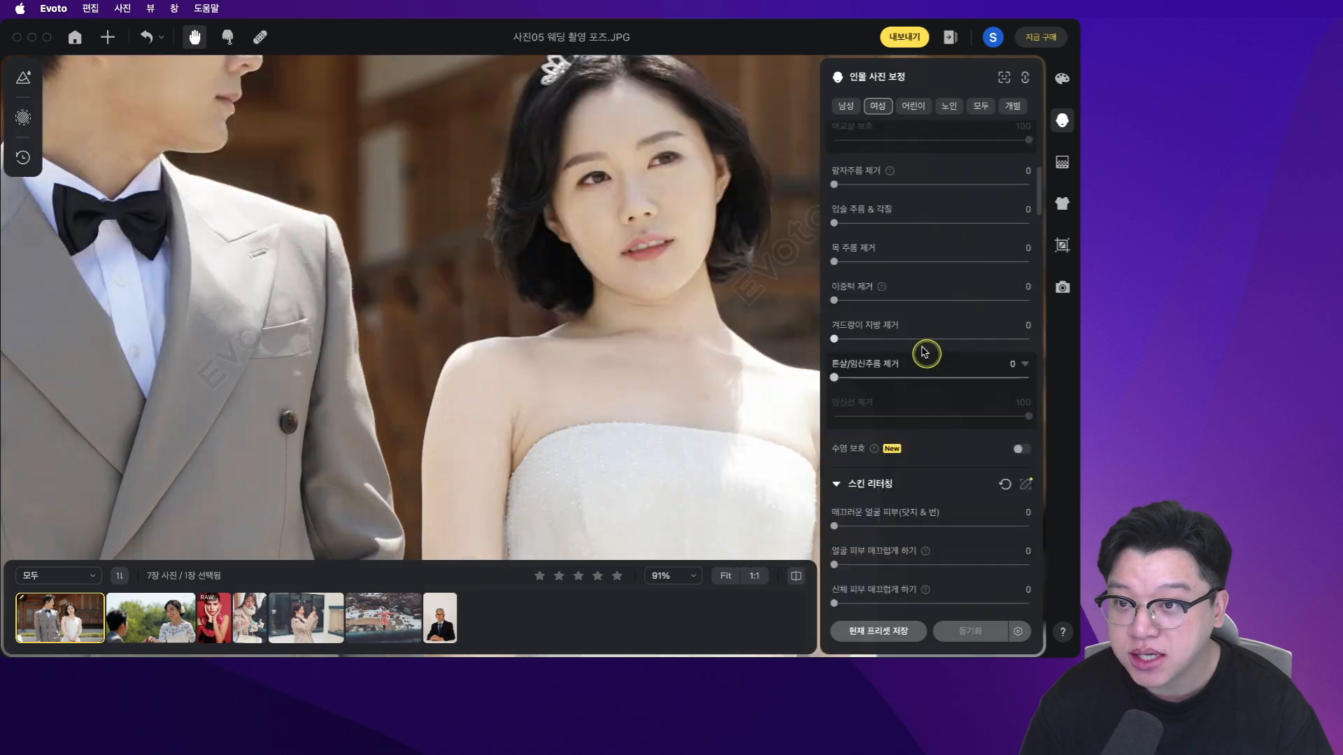
{"action": "scroll", "coordinate": [672, 343], "scroll_direction": "up", "scroll_amount": 3}
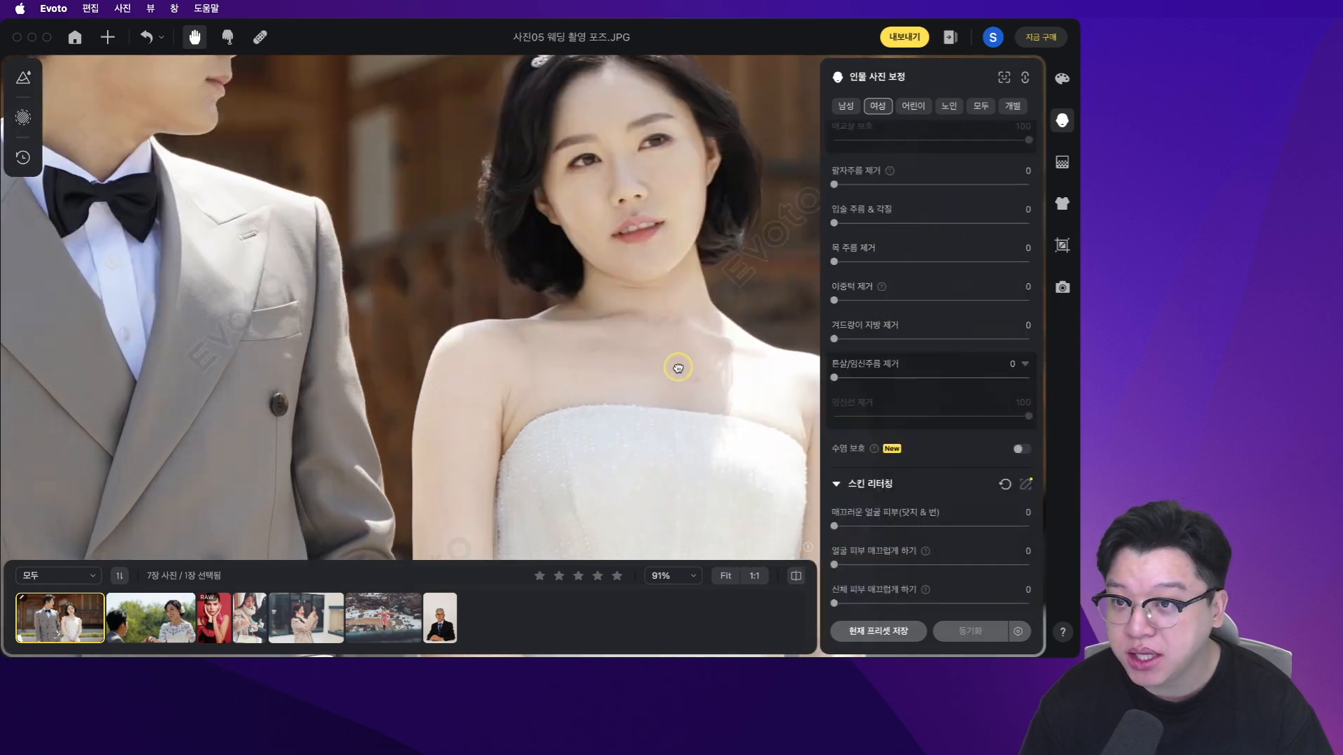
{"action": "scroll", "coordinate": [654, 296], "scroll_direction": "up", "scroll_amount": 3}
{"action": "scroll", "coordinate": [660, 301], "scroll_direction": "up", "scroll_amount": 3}
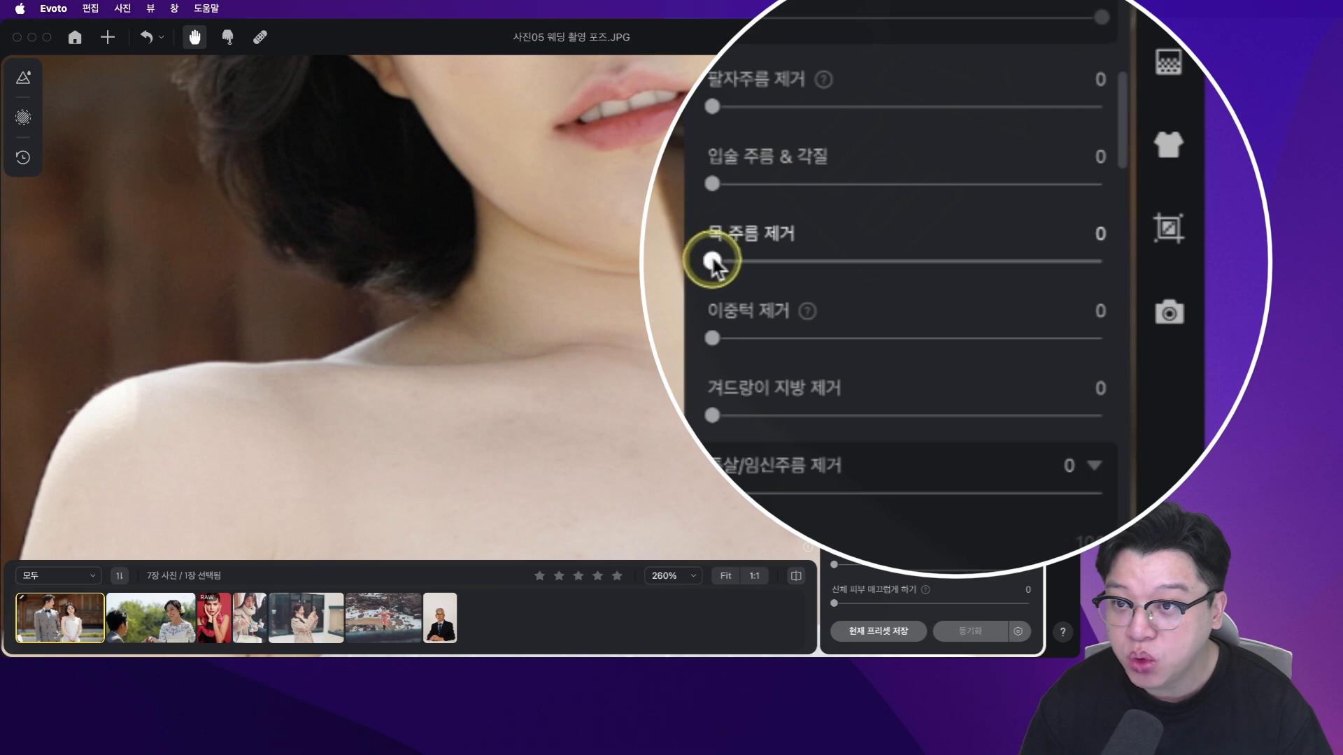
{"action": "left_click_drag", "start_coordinate": [712, 260], "coordinate": [1063, 257]}
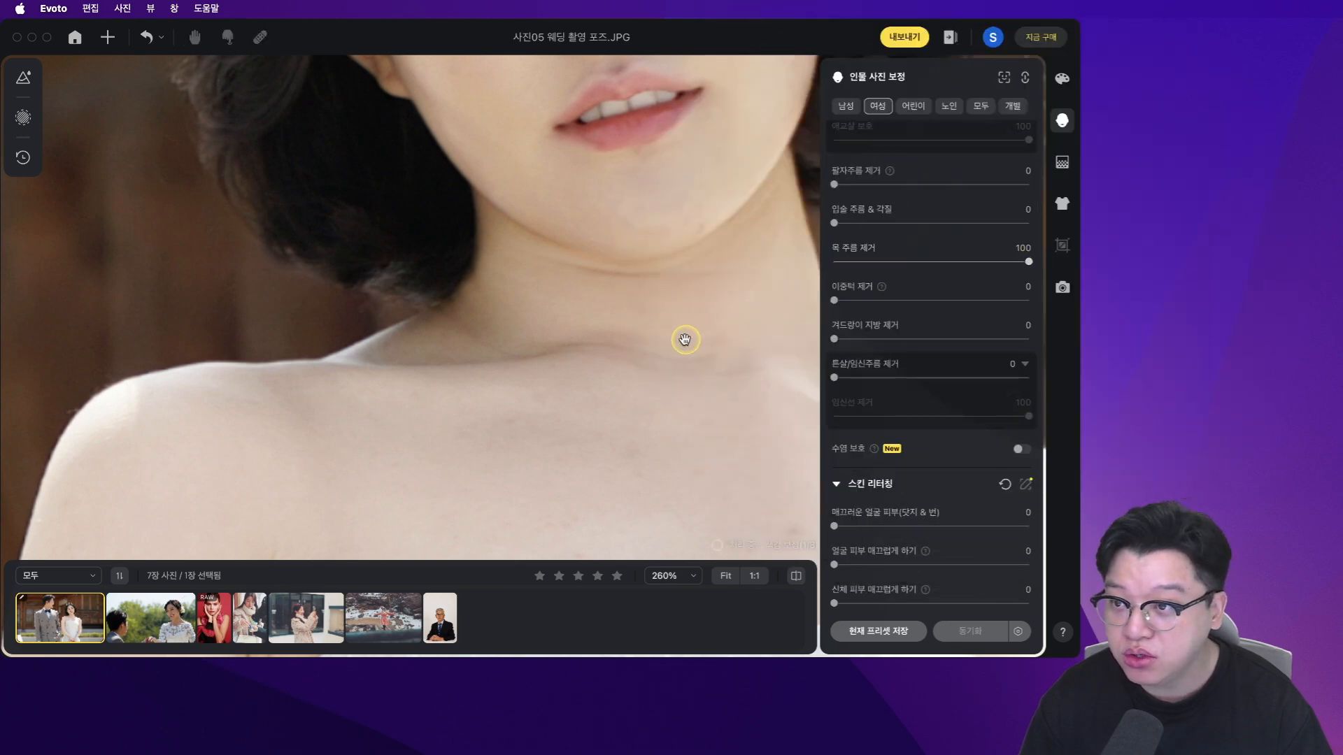
{"action": "scroll", "coordinate": [674, 370], "scroll_direction": "down", "scroll_amount": 2}
{"action": "key", "text": "space"}
{"action": "key", "text": "space"}
{"action": "key", "text": "space"}
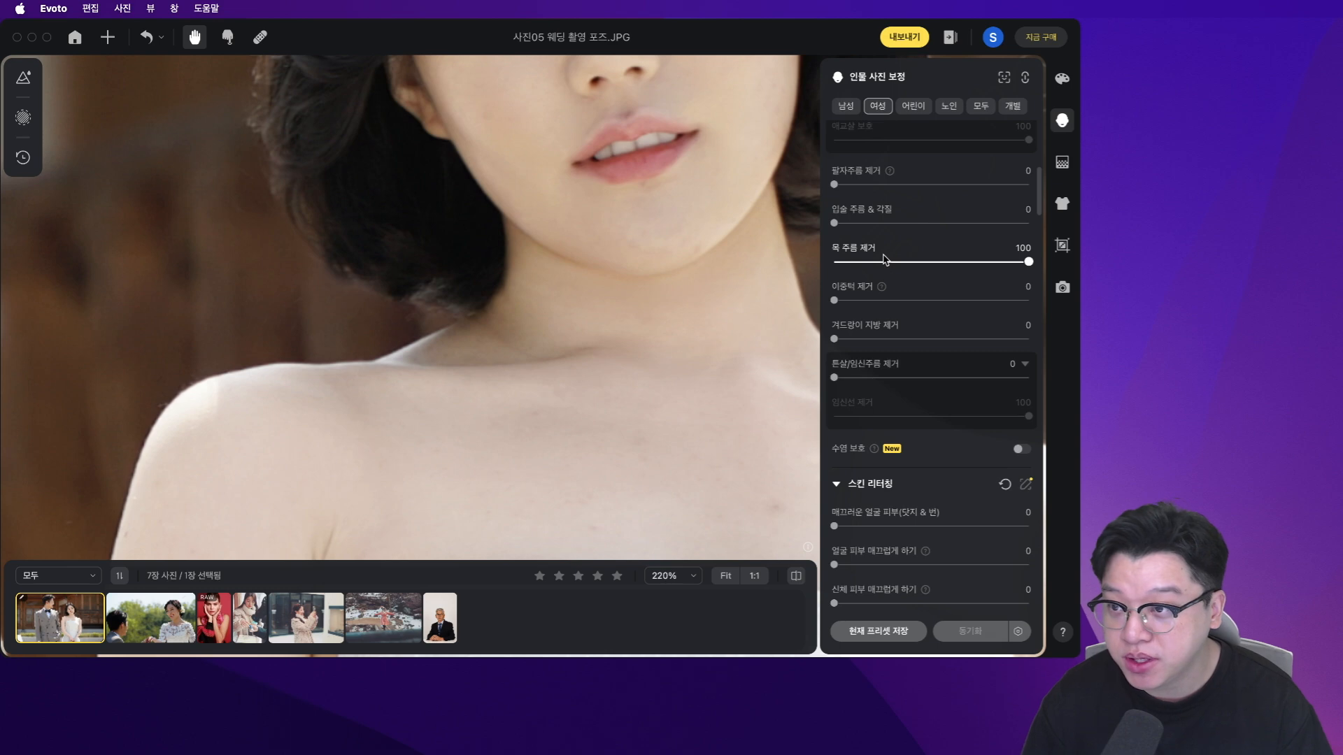
- Set 겨드랑이 지방 제거 to 100 to smooth the bride's underarm folds above the dress
{"action": "left_click", "coordinate": [596, 390]}
{"action": "scroll", "coordinate": [671, 372], "scroll_direction": "down", "scroll_amount": 1}
{"action": "left_click_drag", "start_coordinate": [596, 433], "coordinate": [629, 333]}
{"action": "scroll", "coordinate": [622, 343], "scroll_direction": "down", "scroll_amount": 1}
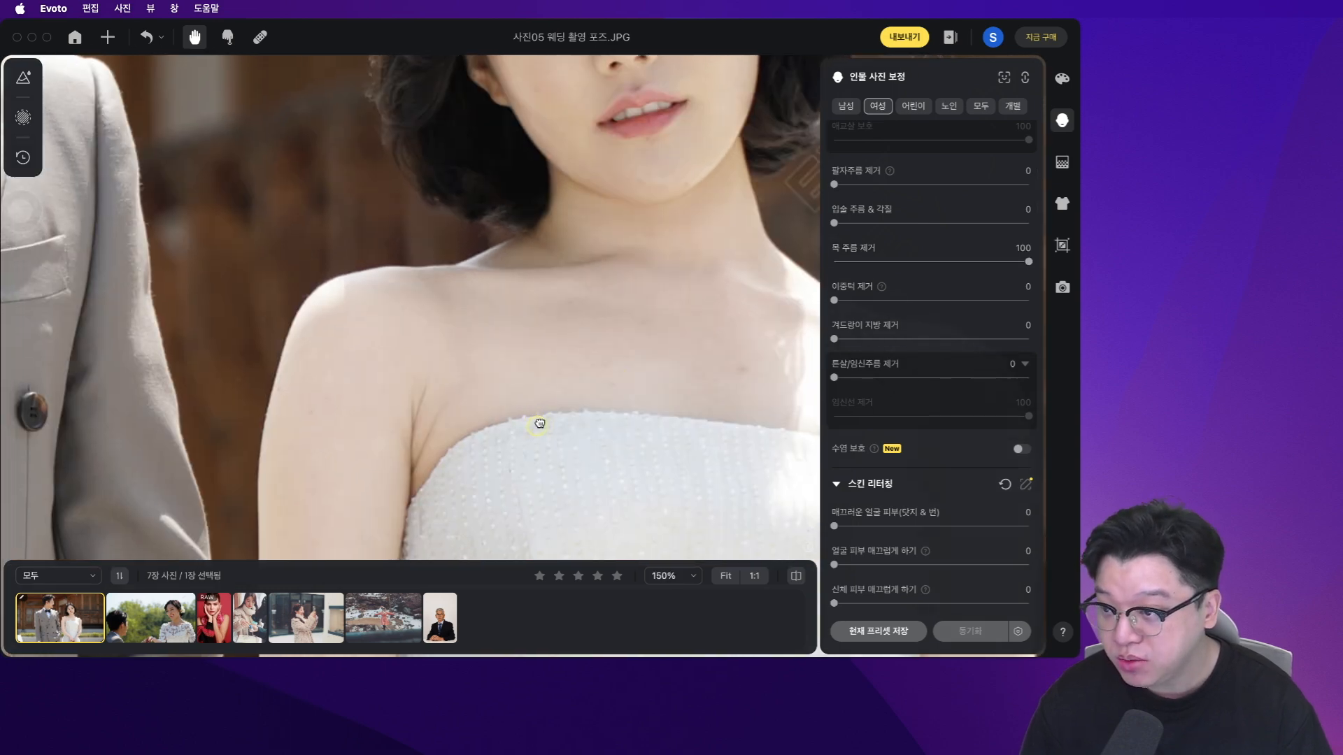
{"action": "left_click_drag", "start_coordinate": [448, 440], "coordinate": [514, 366]}
{"action": "scroll", "coordinate": [515, 366], "scroll_direction": "down", "scroll_amount": 1}
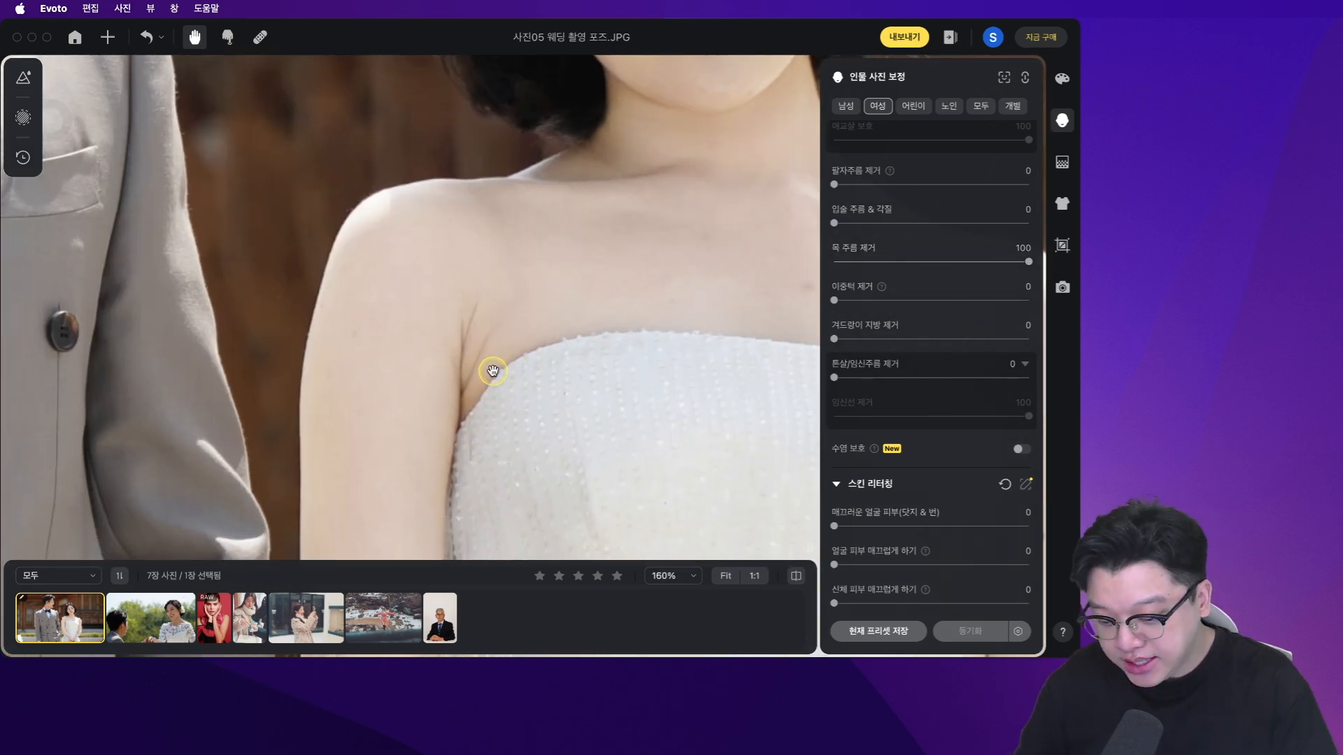
{"action": "scroll", "coordinate": [538, 308], "scroll_direction": "down", "scroll_amount": 1}
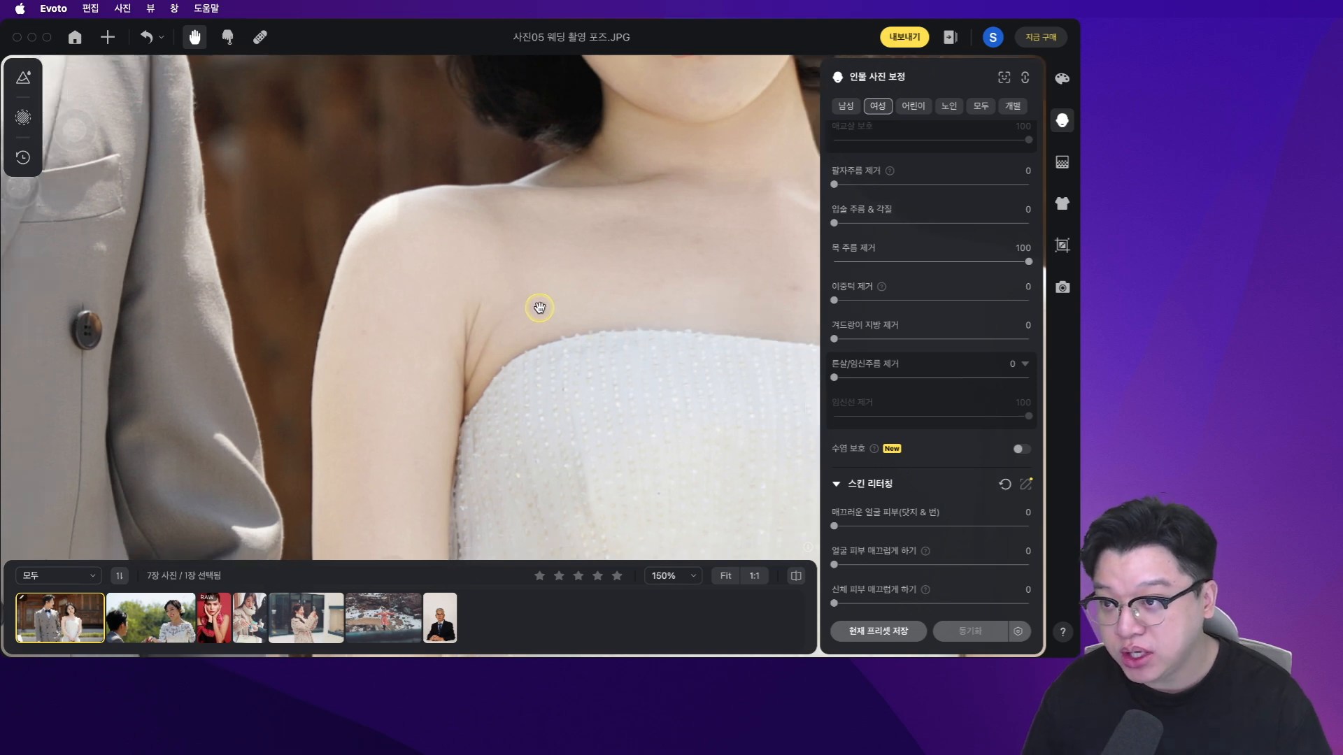
{"action": "scroll", "coordinate": [553, 322], "scroll_direction": "down", "scroll_amount": 2}
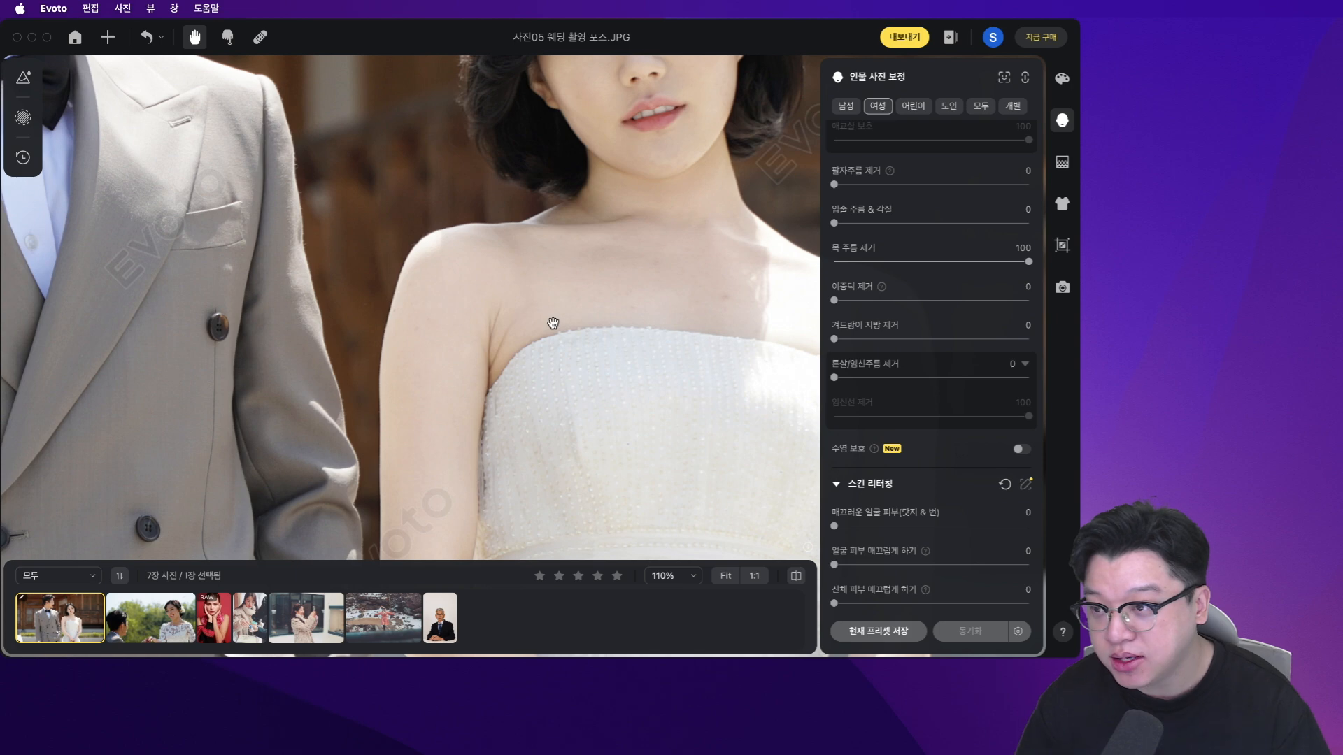
{"action": "scroll", "coordinate": [521, 342], "scroll_direction": "down", "scroll_amount": 3}
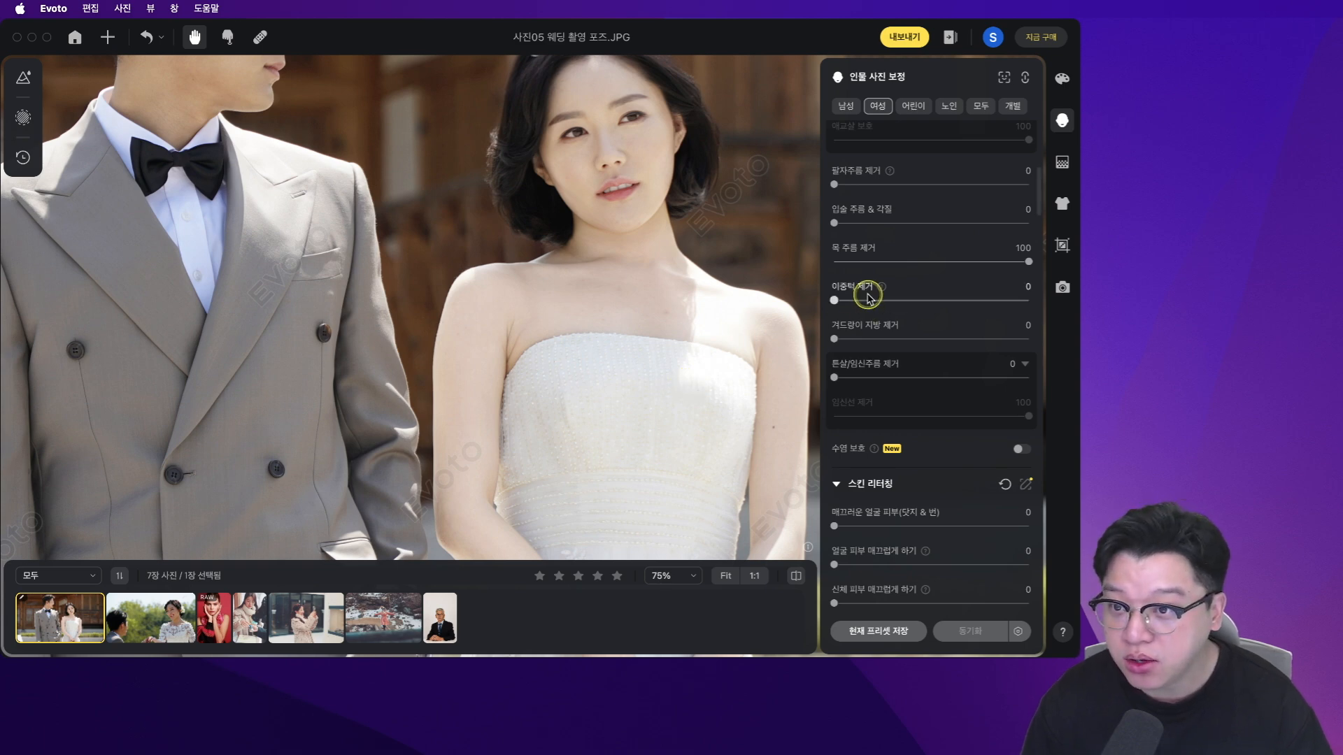
{"action": "left_click_drag", "start_coordinate": [692, 355], "coordinate": [1098, 354]}
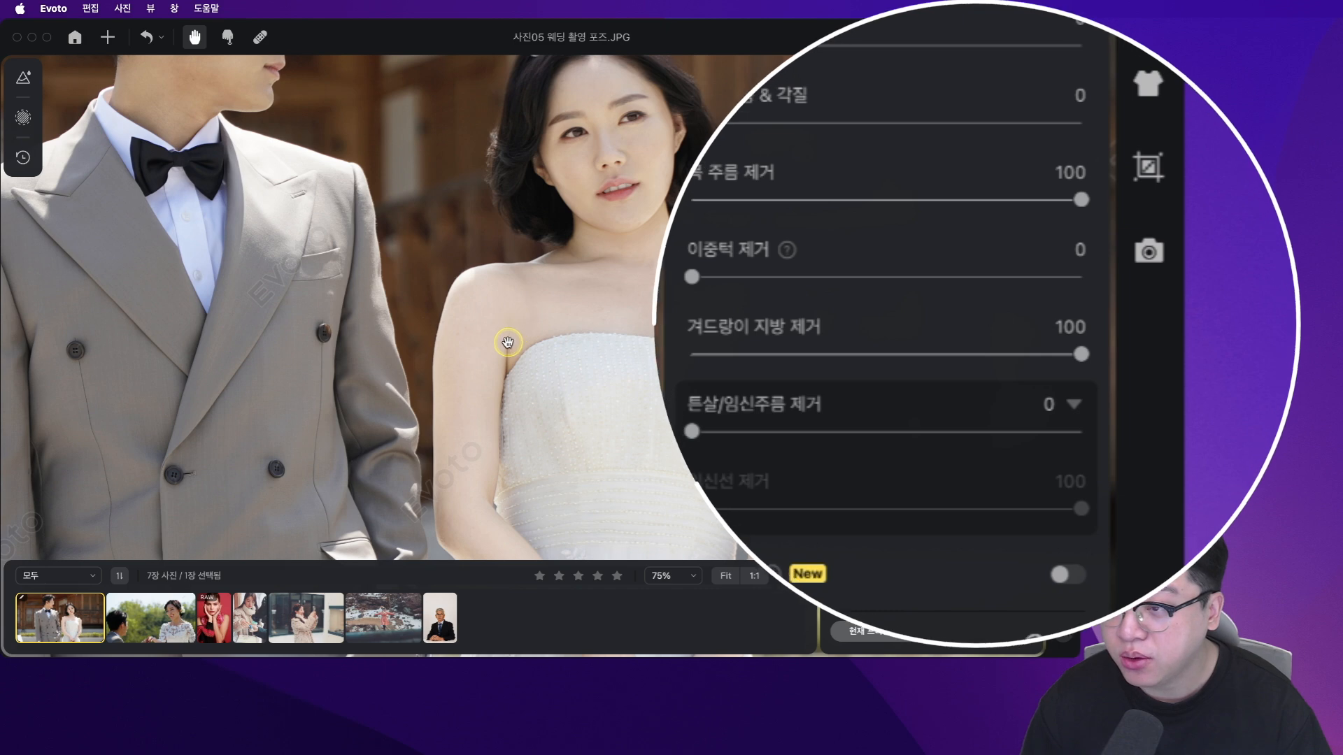
- Examine the bride's underarms and shoulders up close and within the whole photo
{"action": "scroll", "coordinate": [699, 354], "scroll_direction": "up", "scroll_amount": 5}
{"action": "left_click", "coordinate": [619, 361]}
{"action": "left_click", "coordinate": [620, 362]}
{"action": "left_click_drag", "start_coordinate": [447, 381], "coordinate": [669, 348]}
{"action": "left_click_drag", "start_coordinate": [245, 280], "coordinate": [522, 360]}
{"action": "left_click_drag", "start_coordinate": [160, 297], "coordinate": [661, 363]}
{"action": "left_click", "coordinate": [384, 325]}
{"action": "scroll", "coordinate": [403, 327], "scroll_direction": "down", "scroll_amount": 6}
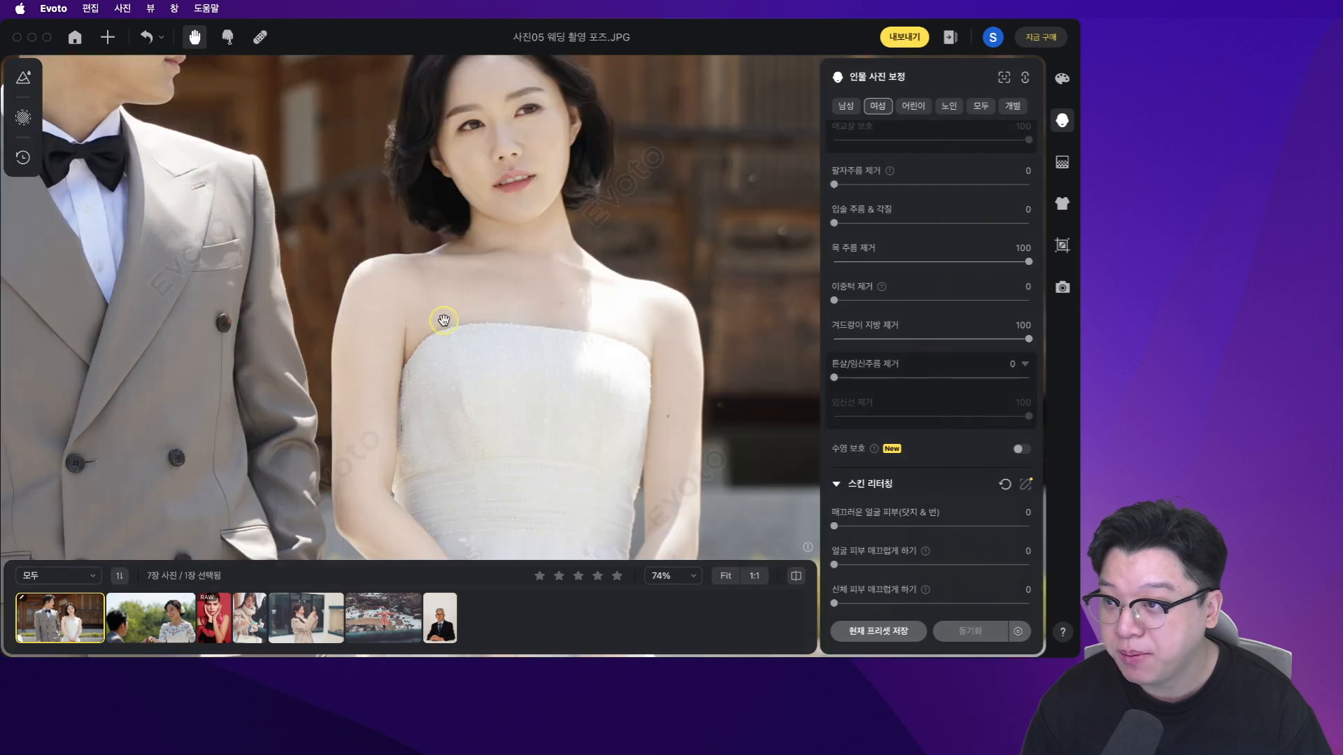
{"action": "scroll", "coordinate": [598, 405], "scroll_direction": "down", "scroll_amount": 2}
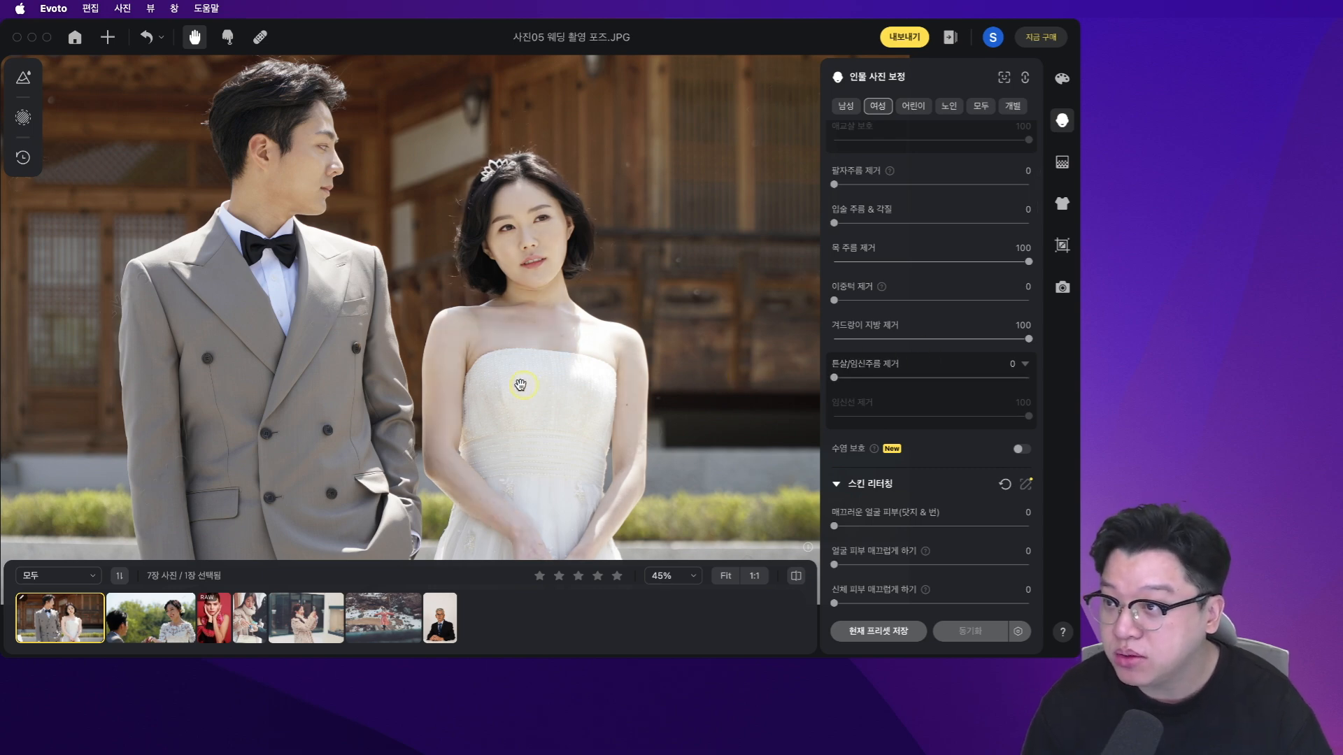
- Switch to the 남성 adjustments, set 얼굴 잡티/여드름 제거 to 100 for the groom, and examine his facial skin up close
{"action": "scroll", "coordinate": [930, 498], "scroll_direction": "up", "scroll_amount": 10}
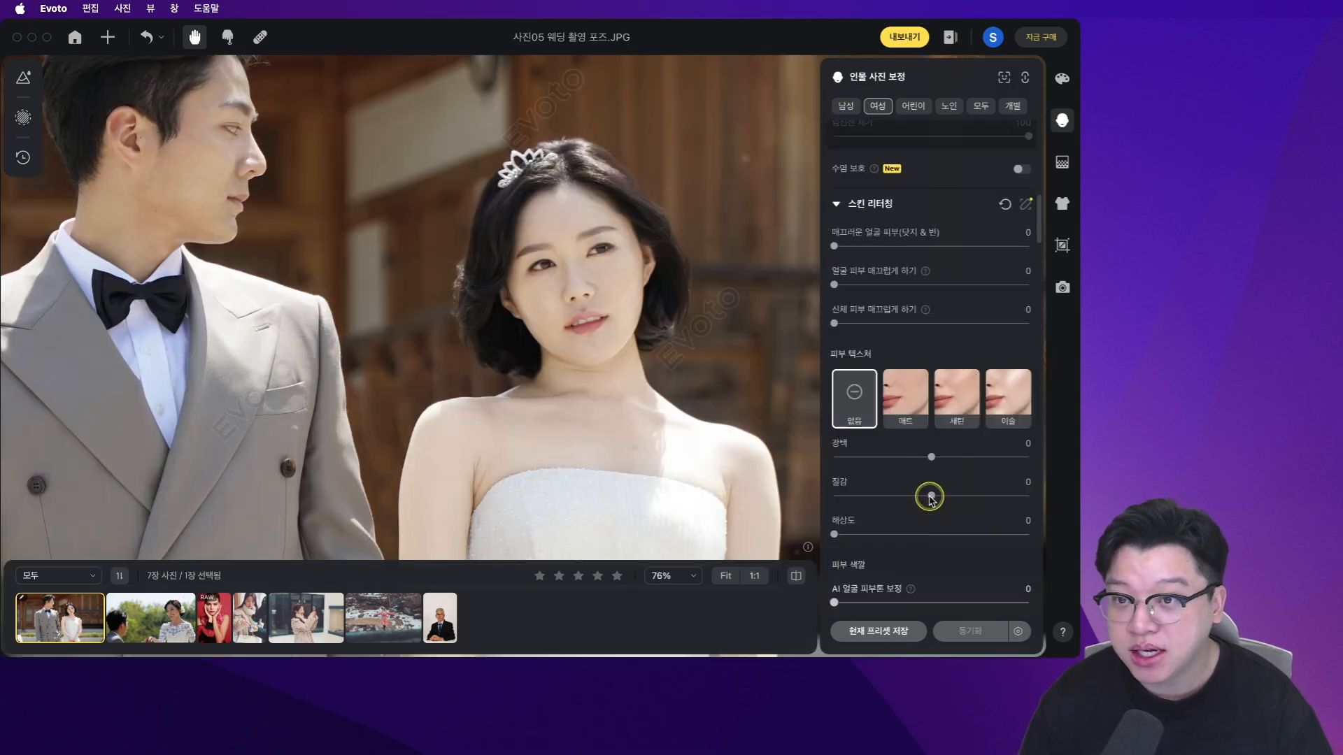
{"action": "left_click_drag", "start_coordinate": [245, 320], "coordinate": [337, 376]}
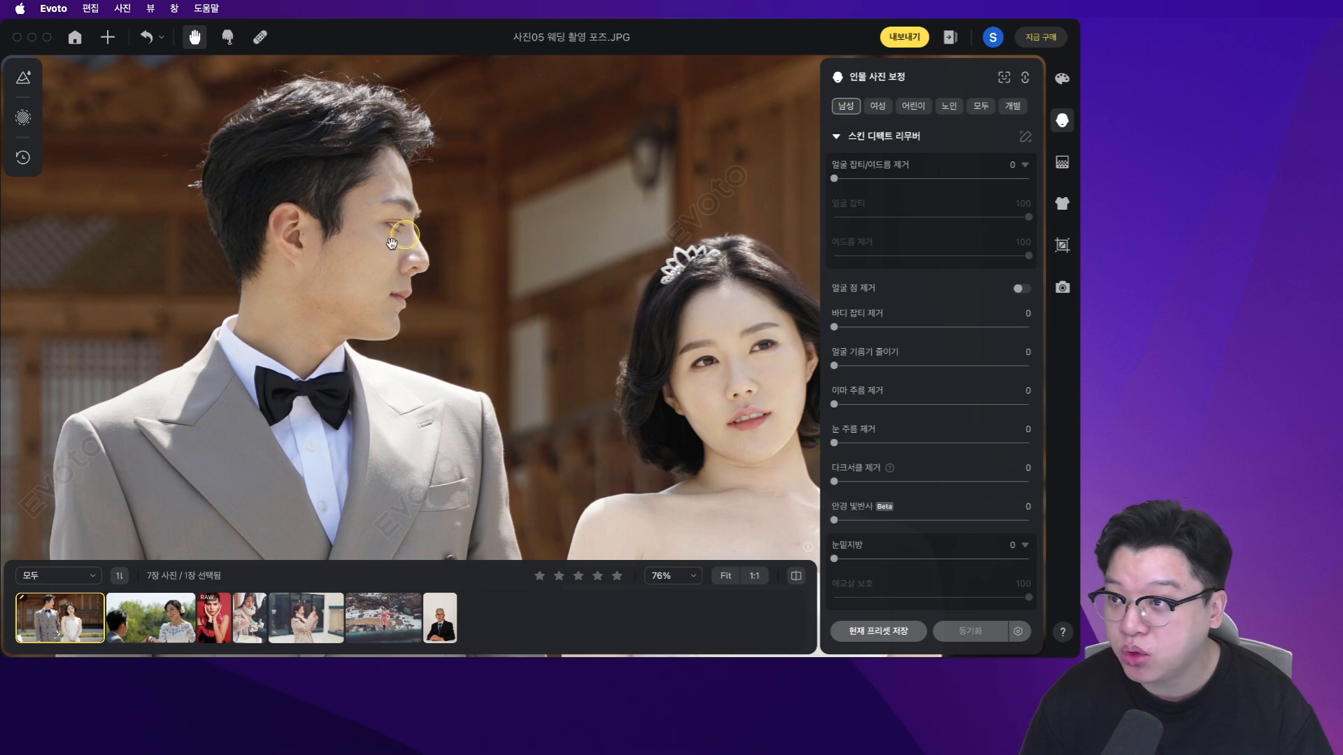
{"action": "left_click_drag", "start_coordinate": [344, 272], "coordinate": [437, 282]}
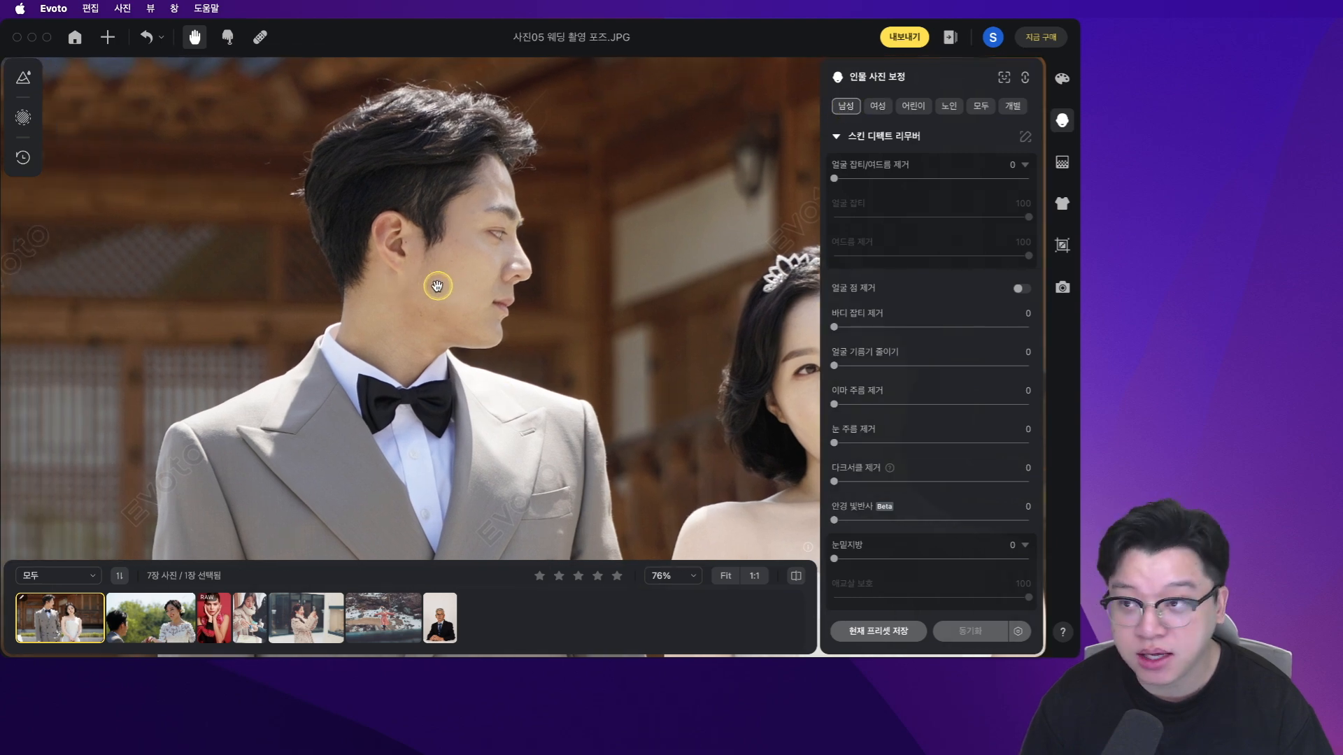
{"action": "scroll", "coordinate": [439, 284], "scroll_direction": "up", "scroll_amount": 5}
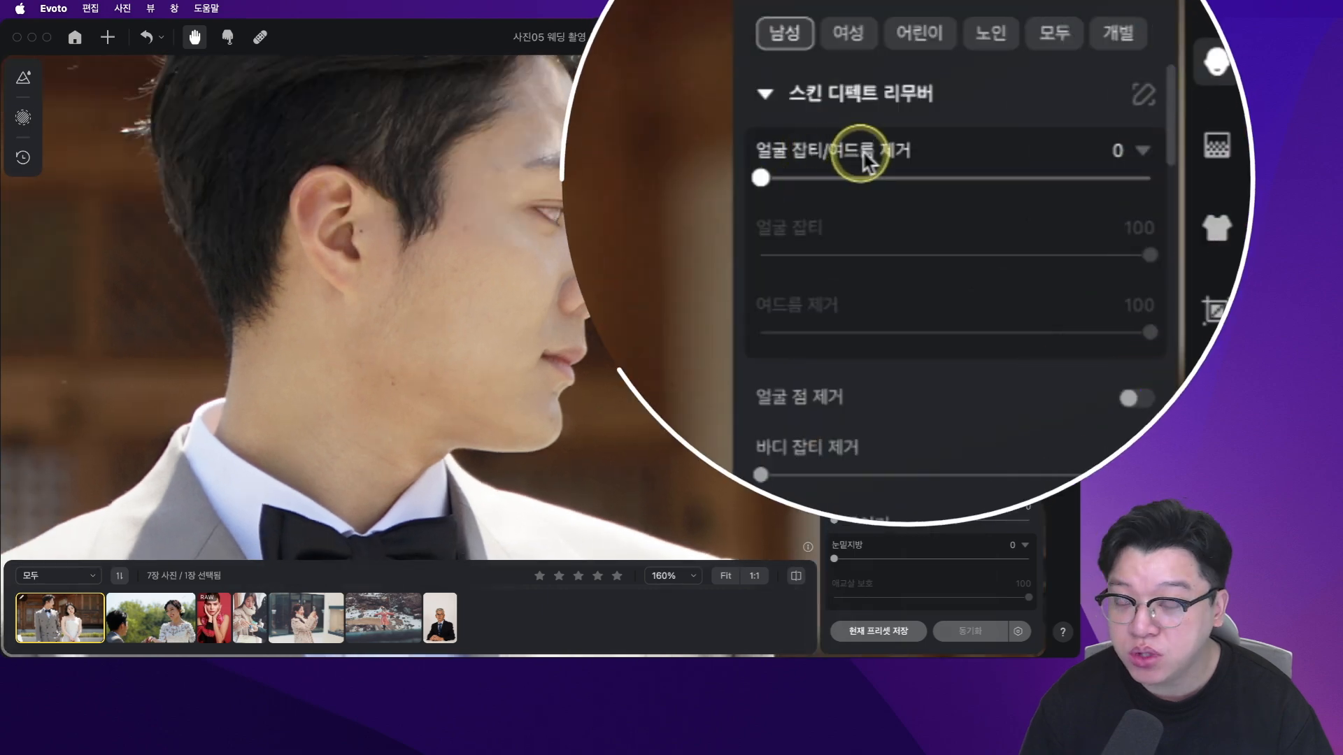
{"action": "left_click_drag", "start_coordinate": [761, 178], "coordinate": [1203, 171]}
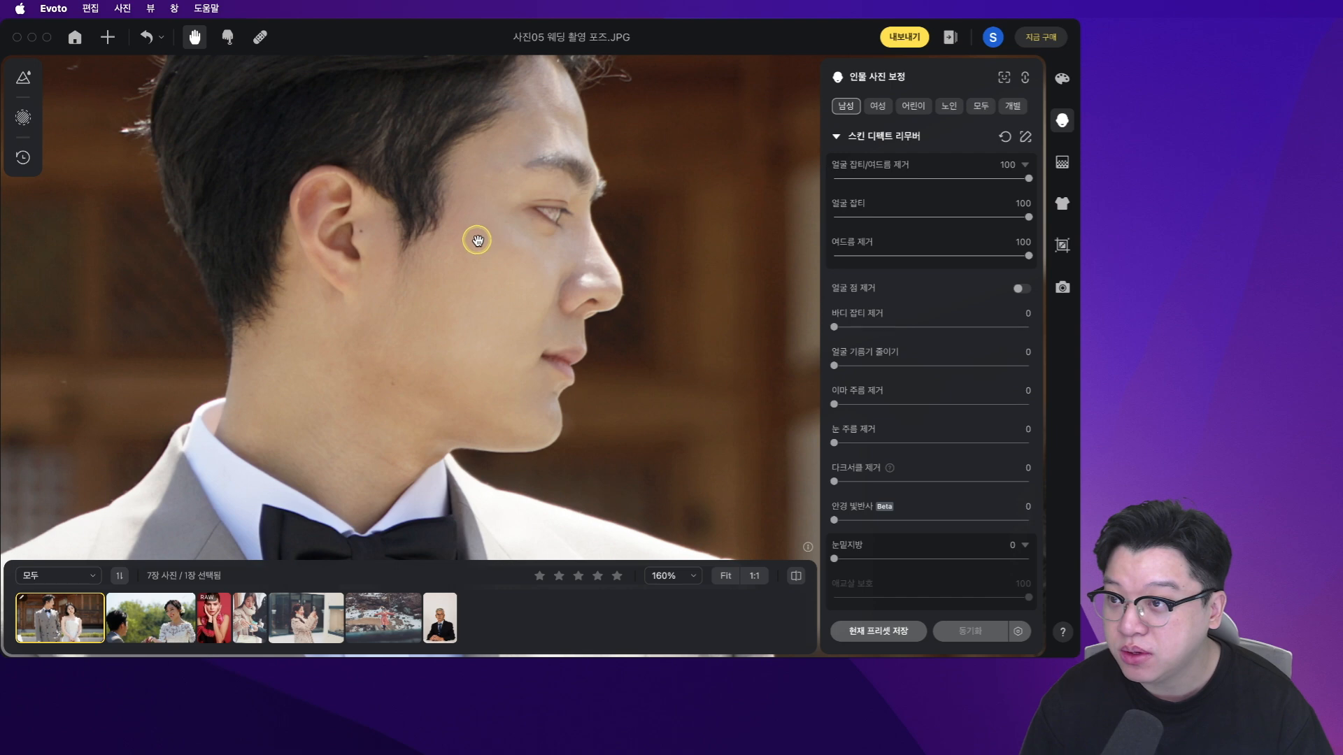
{"action": "scroll", "coordinate": [473, 234], "scroll_direction": "up", "scroll_amount": 5}
{"action": "scroll", "coordinate": [513, 382], "scroll_direction": "down", "scroll_amount": 5}
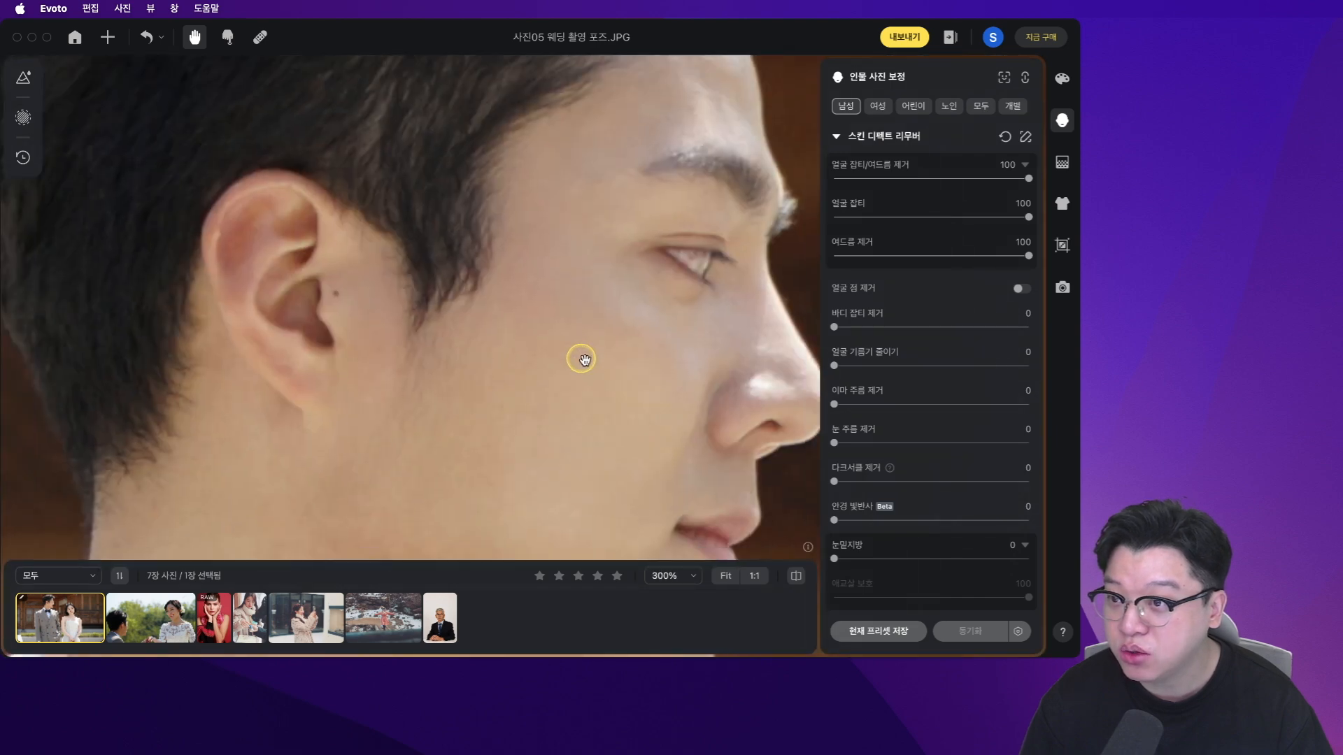
{"action": "left_click_drag", "start_coordinate": [603, 392], "coordinate": [574, 377]}
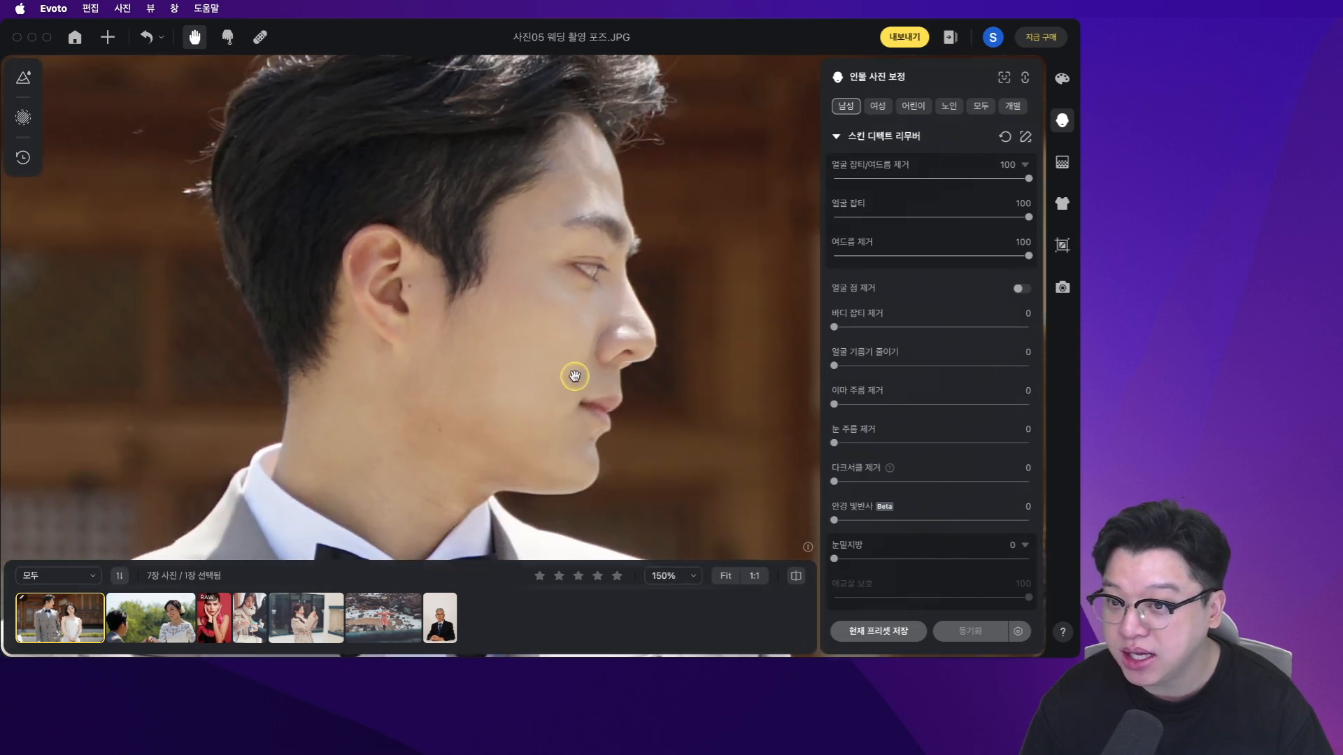
{"action": "scroll", "coordinate": [554, 390], "scroll_direction": "down", "scroll_amount": 1}
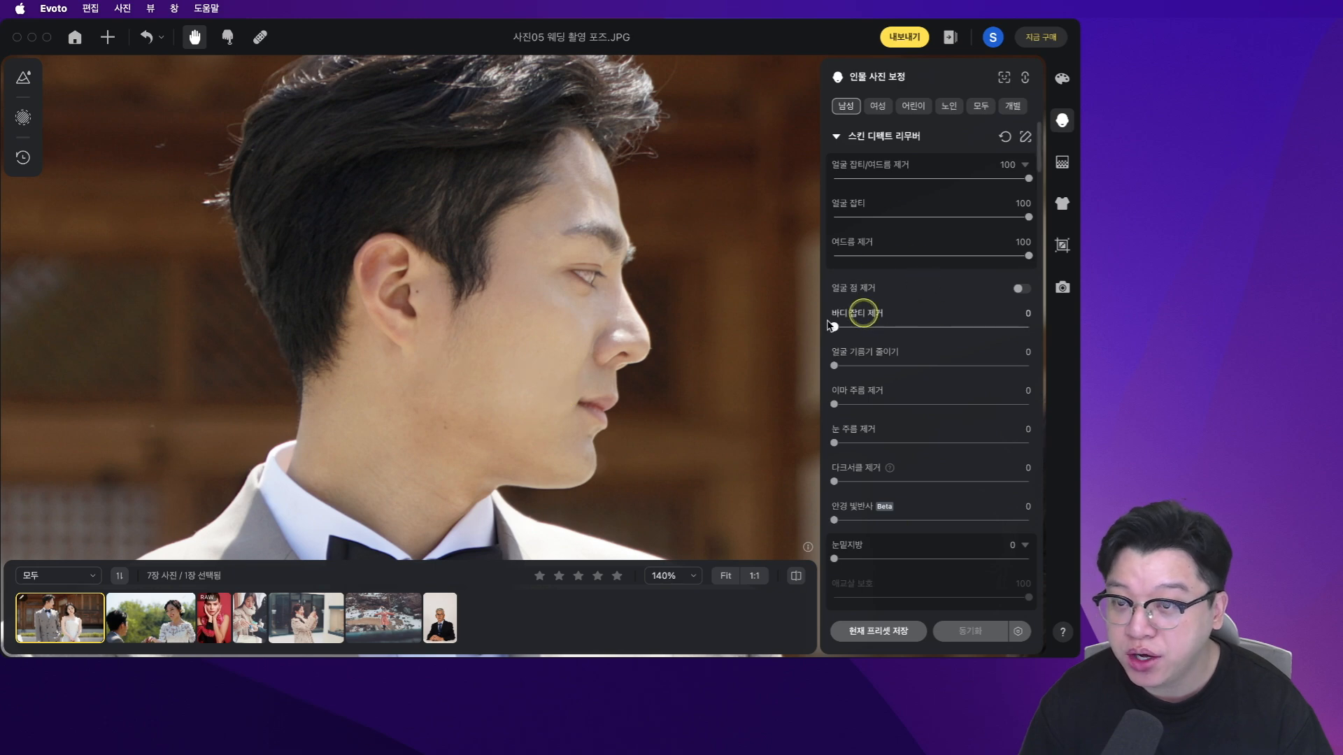
{"action": "scroll", "coordinate": [703, 384], "scroll_direction": "down", "scroll_amount": 2}
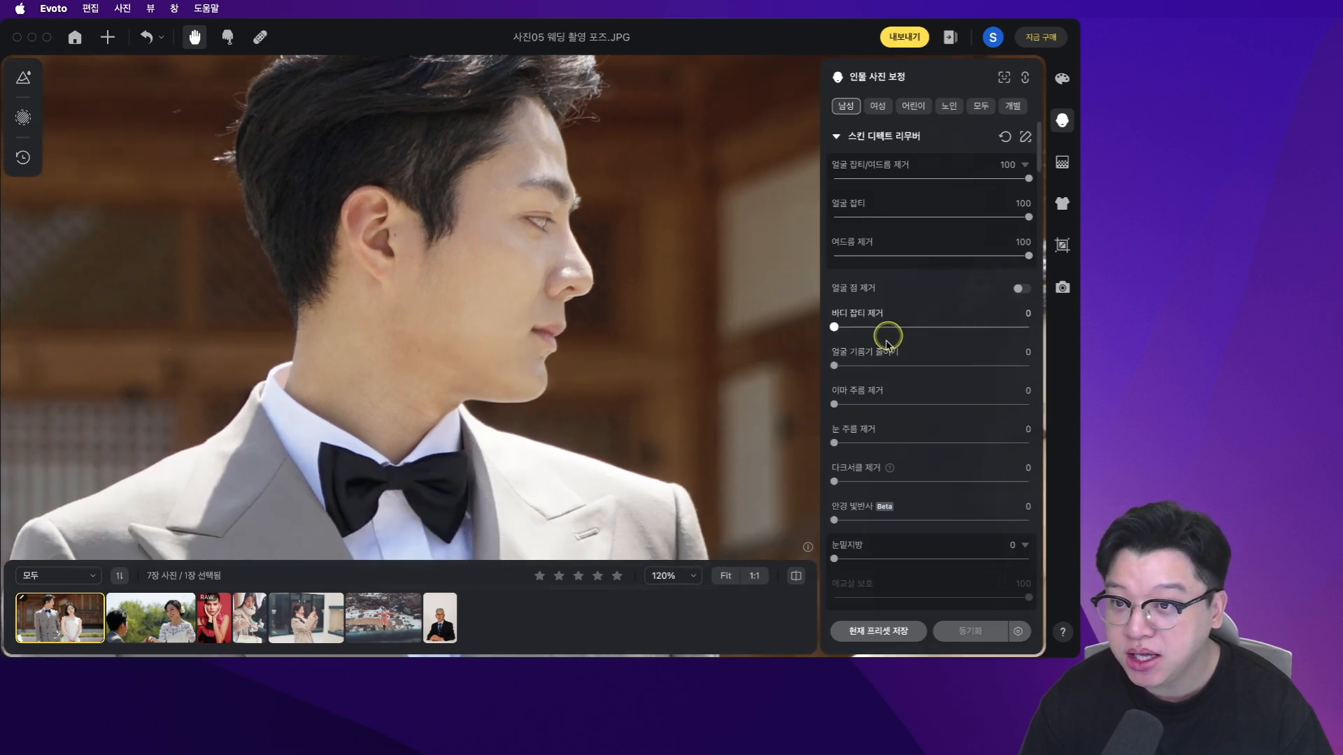
{"action": "scroll", "coordinate": [499, 494], "scroll_direction": "down", "scroll_amount": 3}
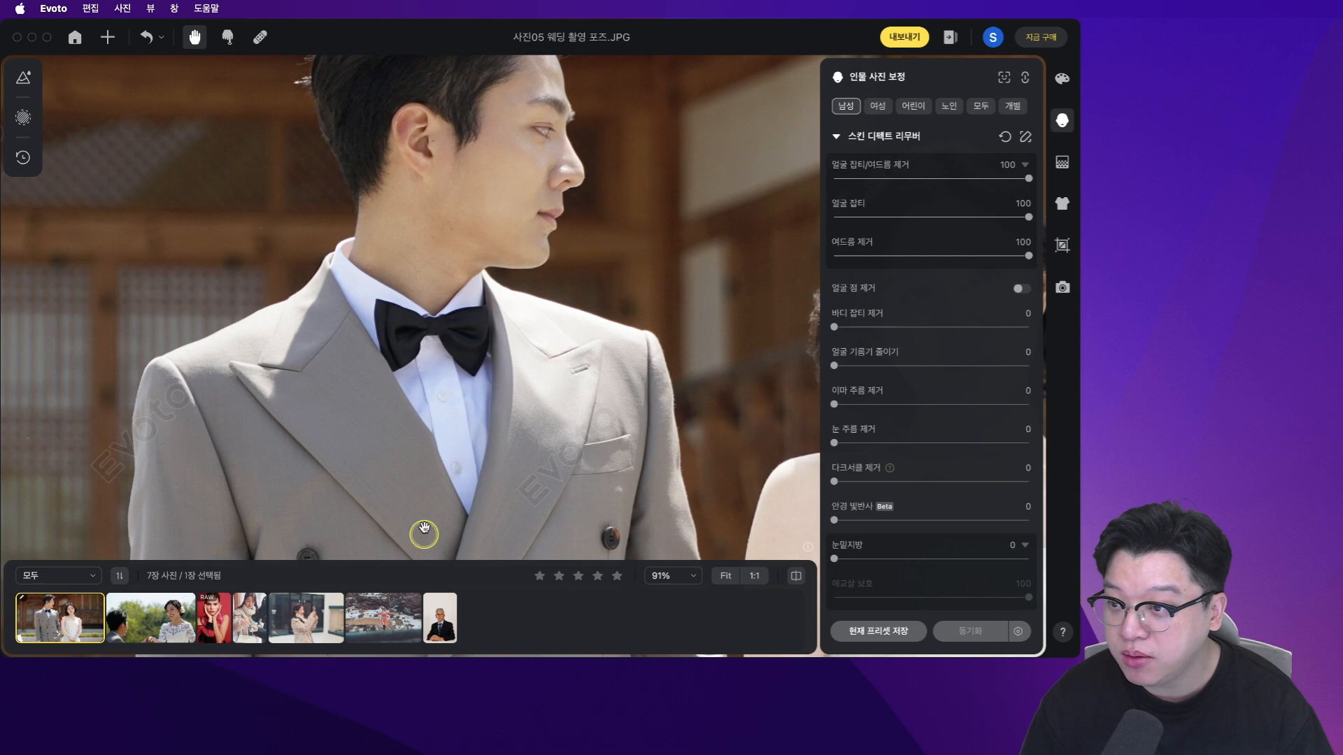
- Try the white skin colour swatch on the groom and choose the light beige one, with the whole photo in view
{"action": "scroll", "coordinate": [965, 381], "scroll_direction": "down", "scroll_amount": 1}
{"action": "scroll", "coordinate": [902, 406], "scroll_direction": "down", "scroll_amount": 1}
{"action": "scroll", "coordinate": [909, 406], "scroll_direction": "down", "scroll_amount": 10}
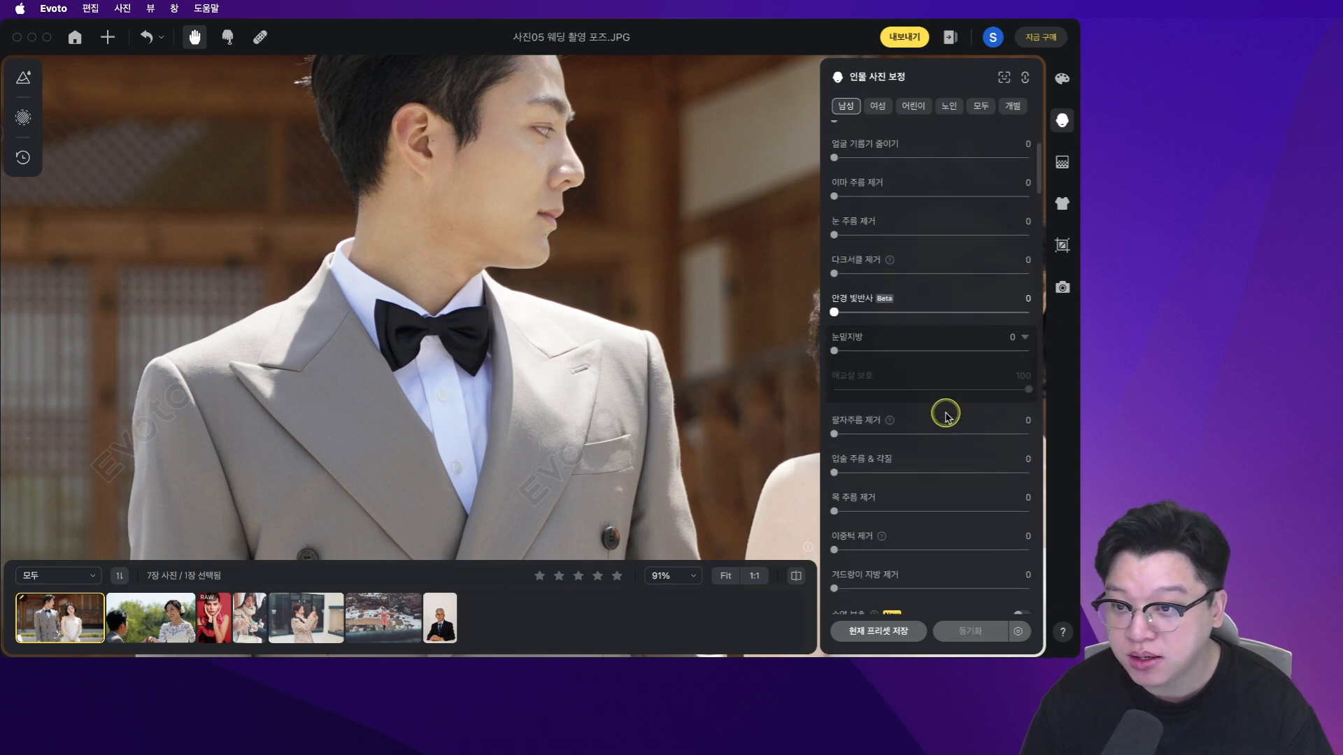
{"action": "key", "text": "super+0"}
{"action": "scroll", "coordinate": [924, 397], "scroll_direction": "down", "scroll_amount": 5}
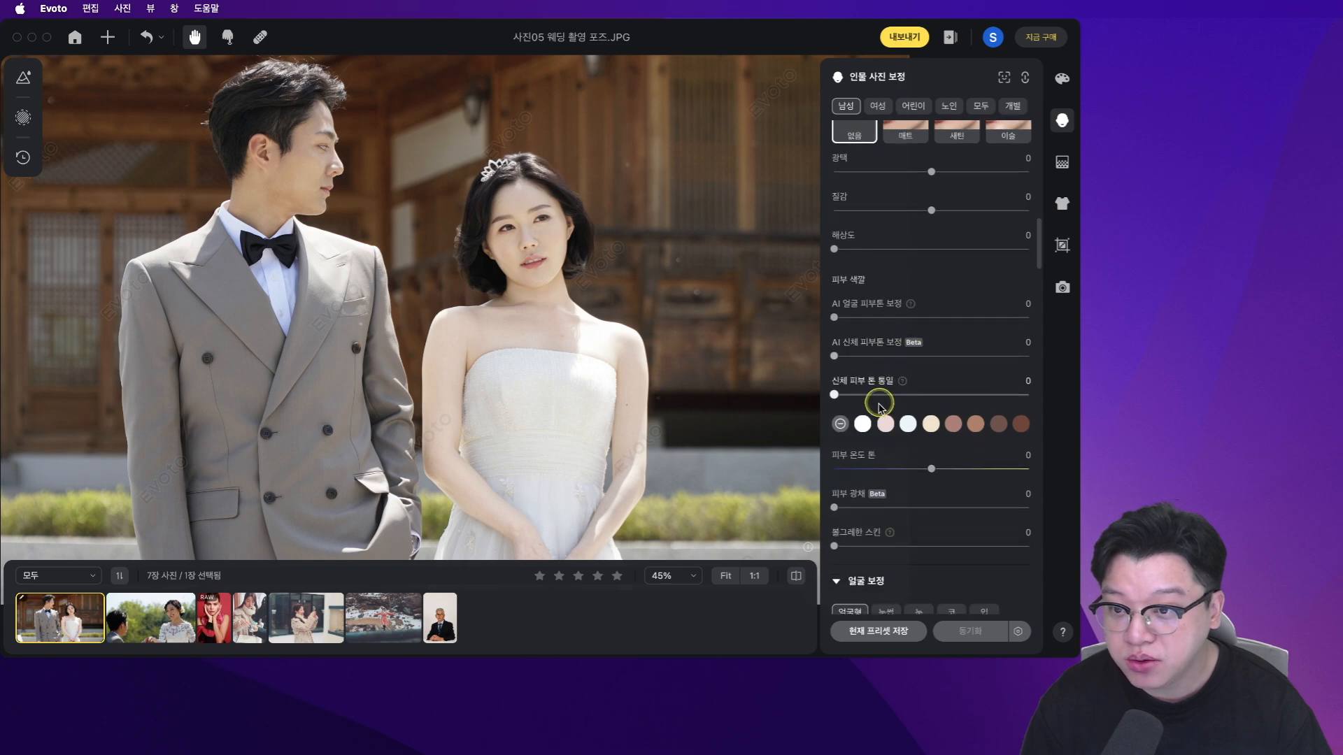
{"action": "left_click", "coordinate": [863, 424]}
{"action": "left_click", "coordinate": [931, 424]}
{"action": "scroll", "coordinate": [916, 458], "scroll_direction": "down", "scroll_amount": 5}
{"action": "scroll", "coordinate": [921, 461], "scroll_direction": "down", "scroll_amount": 12}
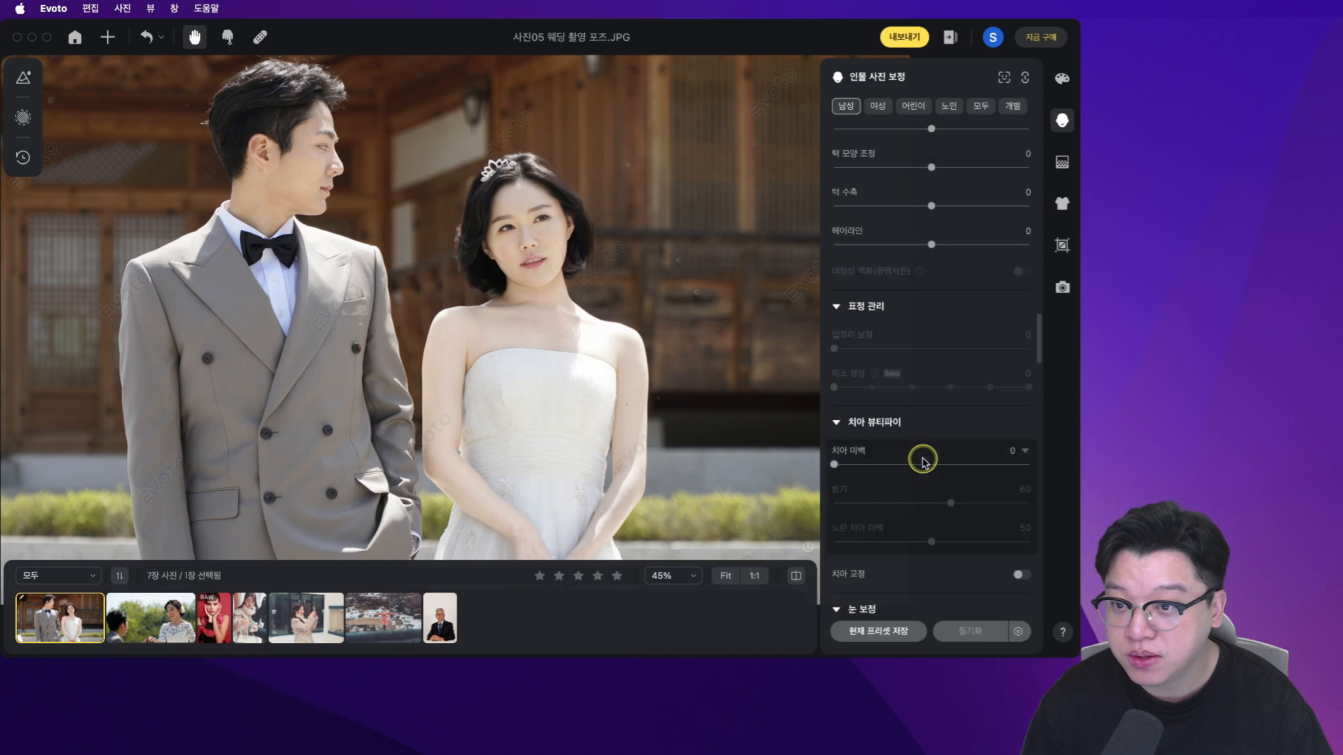
{"action": "scroll", "coordinate": [930, 377], "scroll_direction": "down", "scroll_amount": 15}
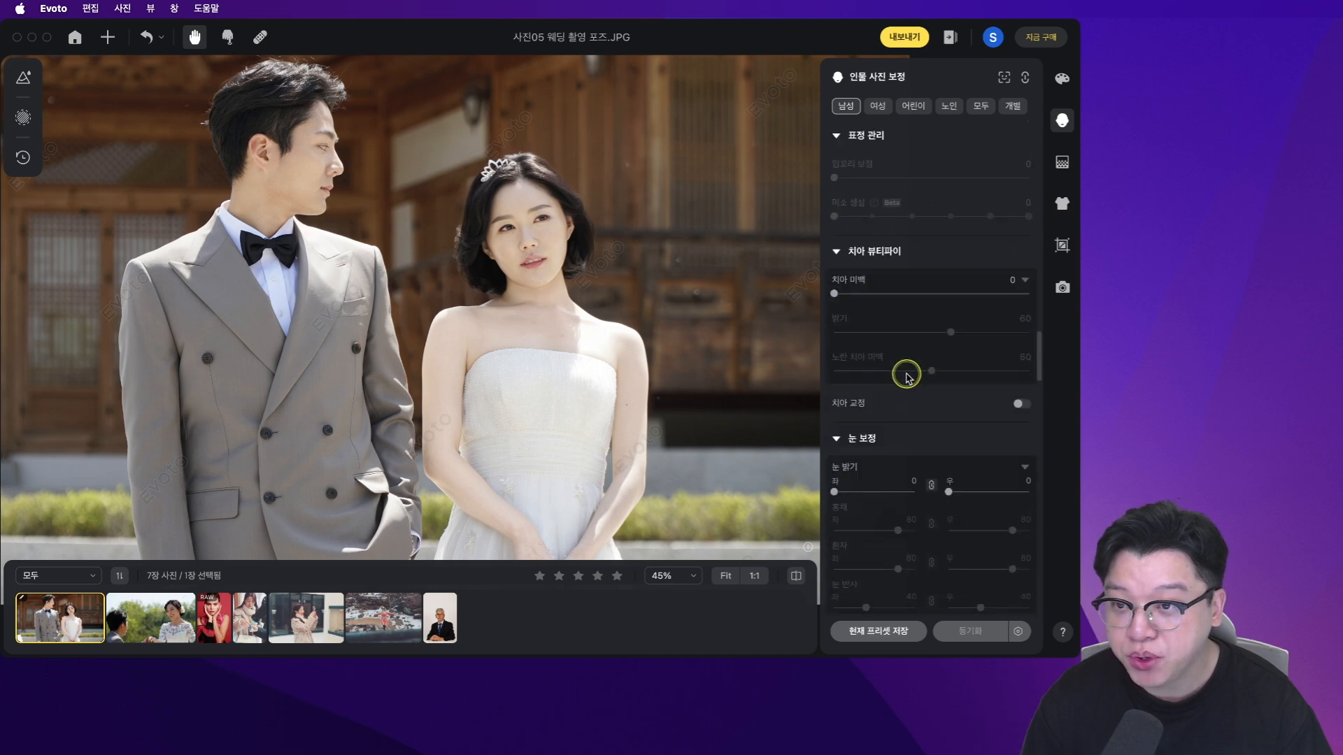
{"action": "scroll", "coordinate": [910, 376], "scroll_direction": "down", "scroll_amount": 8}
{"action": "scroll", "coordinate": [923, 489], "scroll_direction": "down", "scroll_amount": 20}
{"action": "scroll", "coordinate": [941, 497], "scroll_direction": "up", "scroll_amount": 12}
- Open 사진06 웨딩 촬영.JPG and set 얼굴 잡티/여드름 제거 to 100 for the bride's facial skin
{"action": "left_click", "coordinate": [171, 621]}
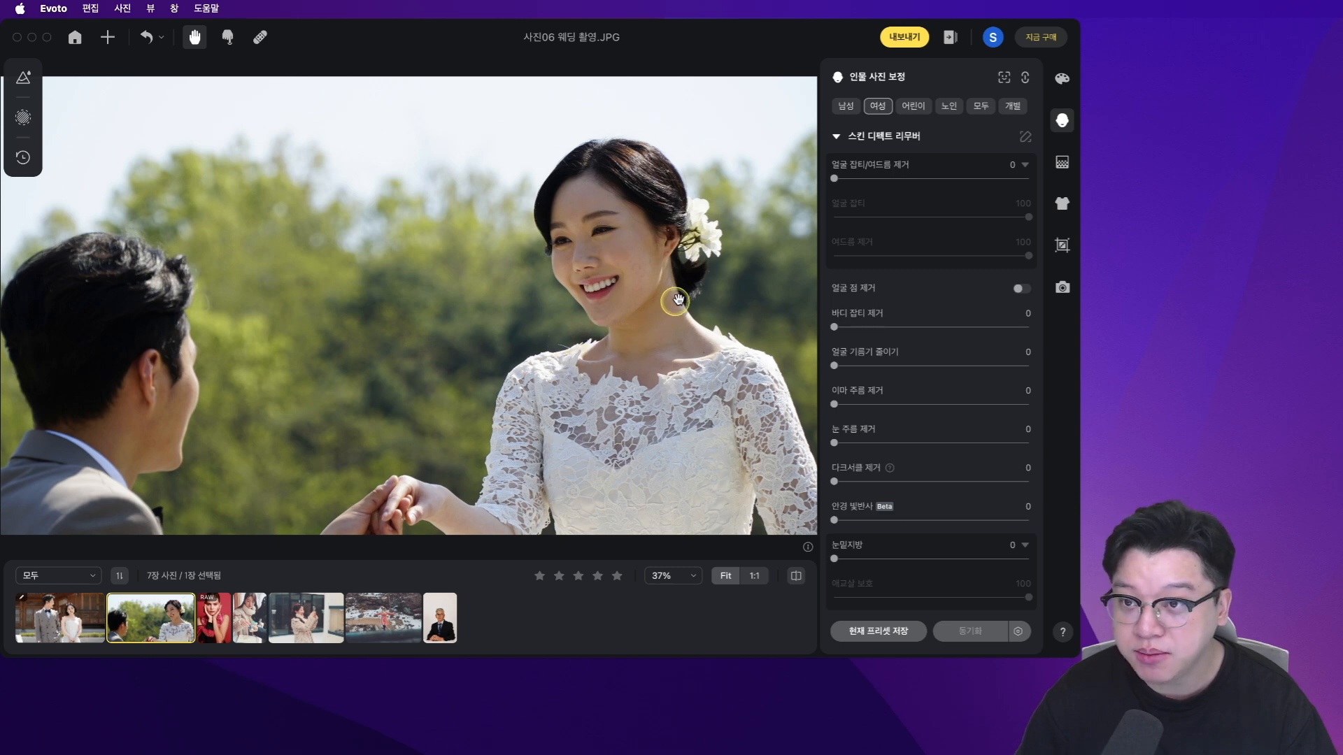
{"action": "scroll", "coordinate": [678, 301], "scroll_direction": "up", "scroll_amount": 5}
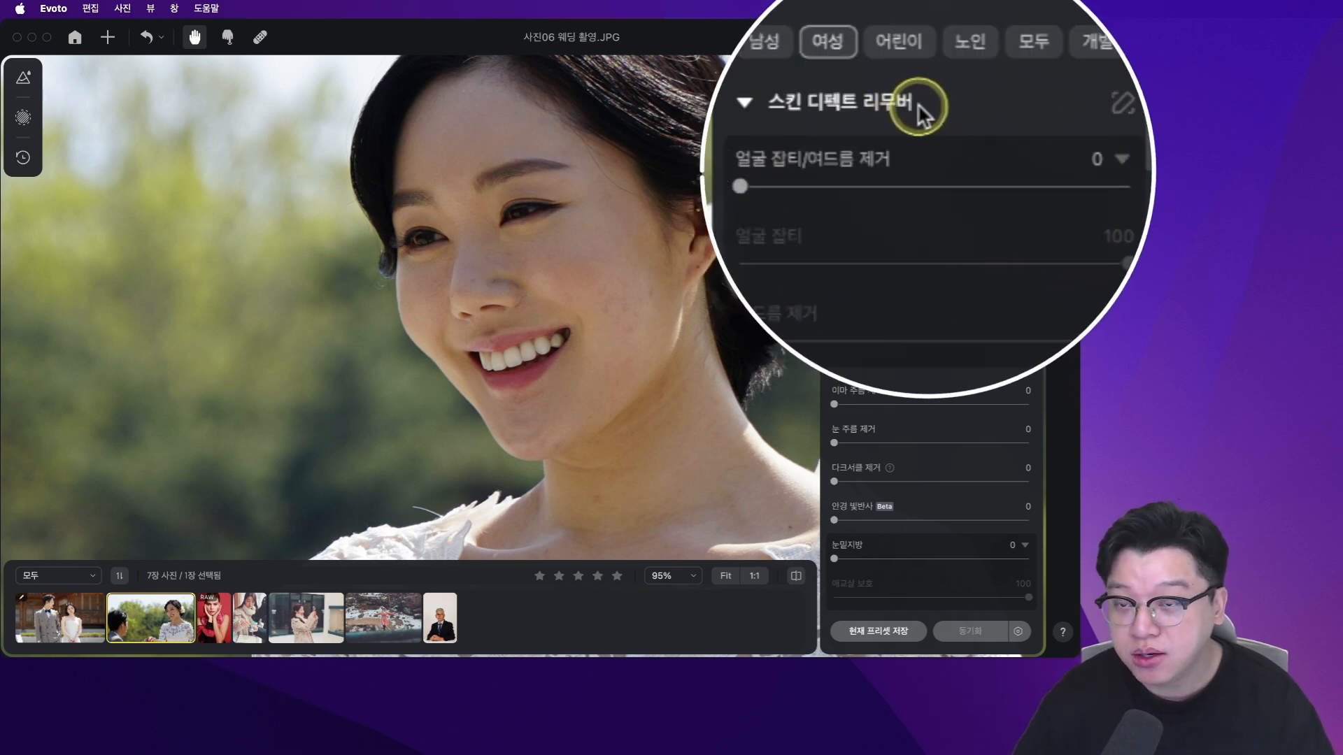
{"action": "left_click_drag", "start_coordinate": [834, 289], "coordinate": [1028, 289]}
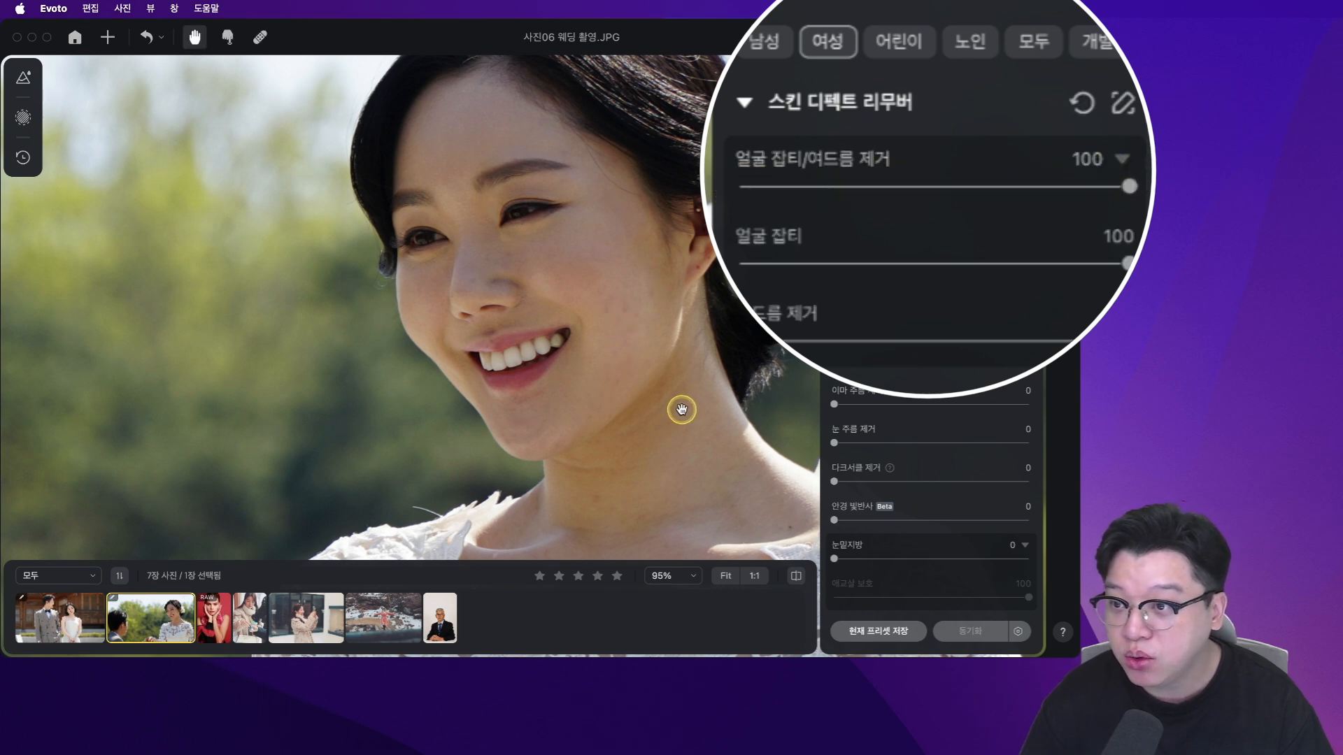
{"action": "scroll", "coordinate": [638, 387], "scroll_direction": "up", "scroll_amount": 3}
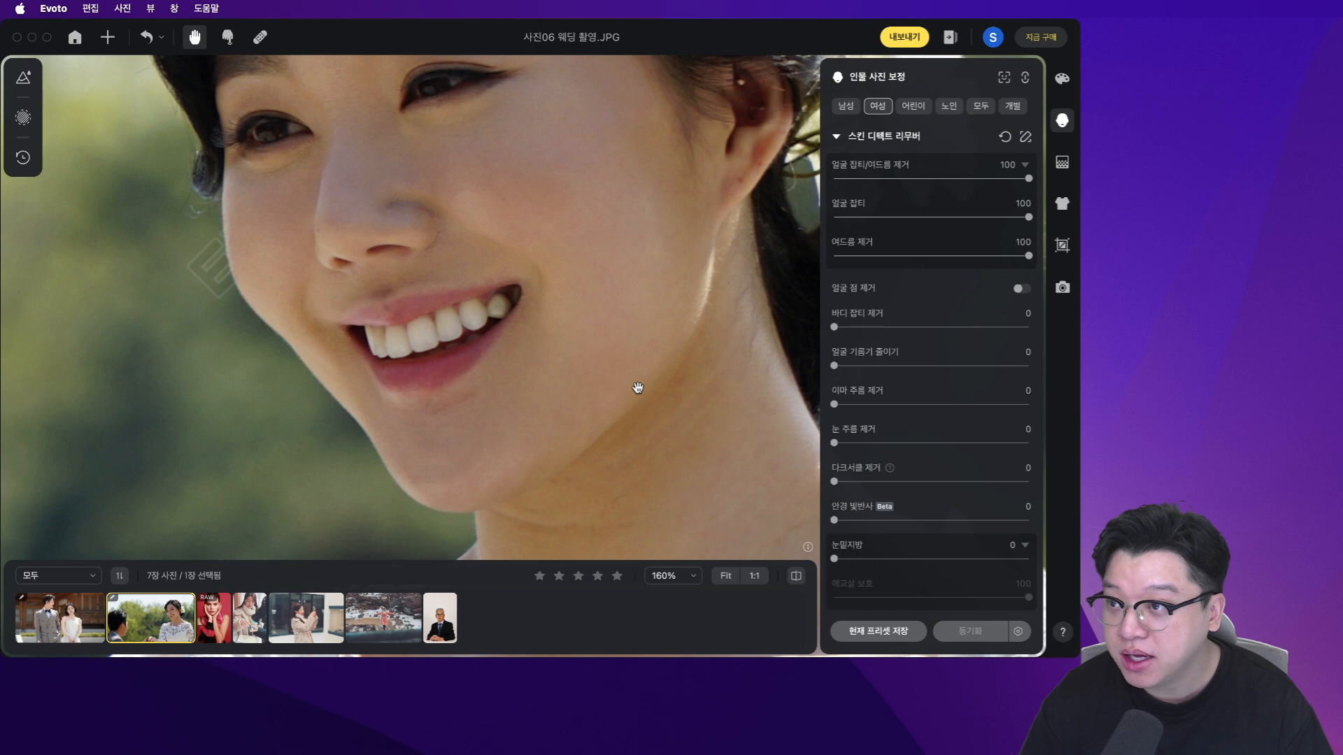
- Set 바디 잡티 제거 to 100 to clean up the skin on the bride's neck and chest
{"action": "scroll", "coordinate": [896, 285], "scroll_direction": "down", "scroll_amount": 2}
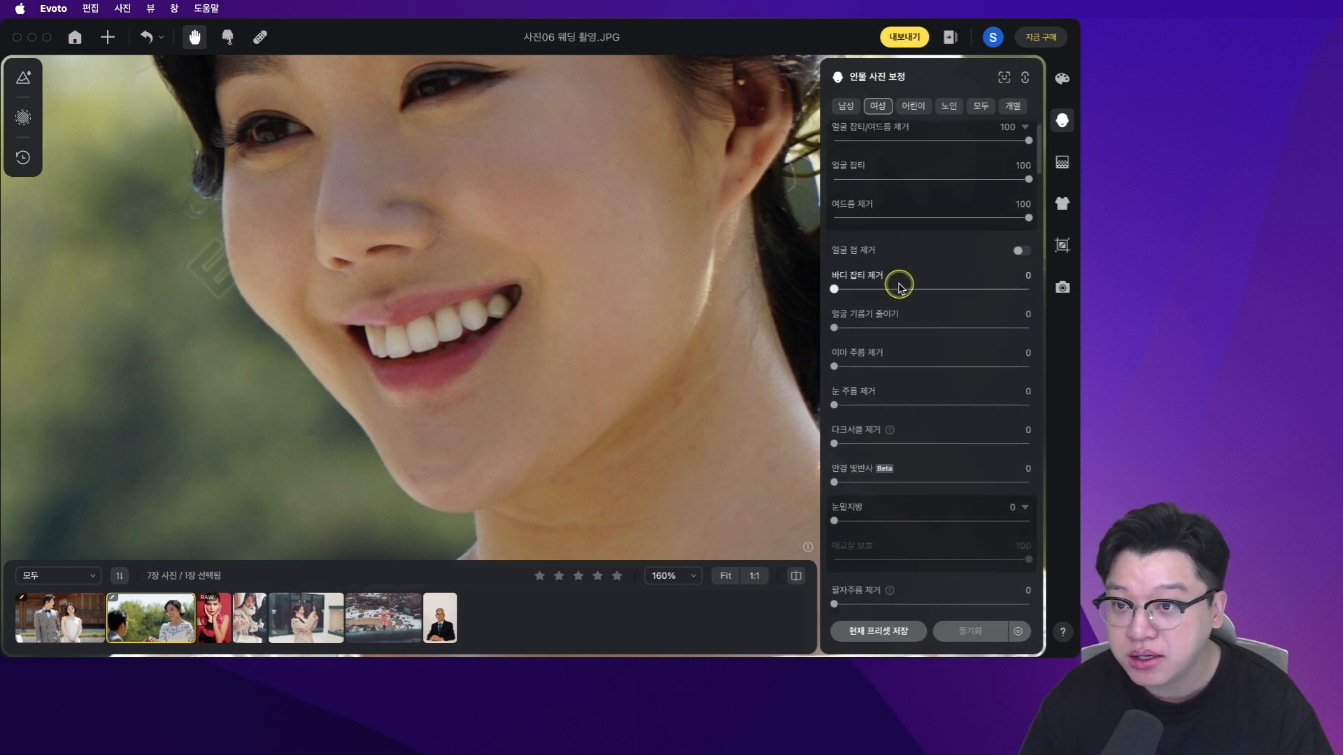
{"action": "scroll", "coordinate": [611, 315], "scroll_direction": "down", "scroll_amount": 5}
{"action": "scroll", "coordinate": [605, 341], "scroll_direction": "down", "scroll_amount": 5}
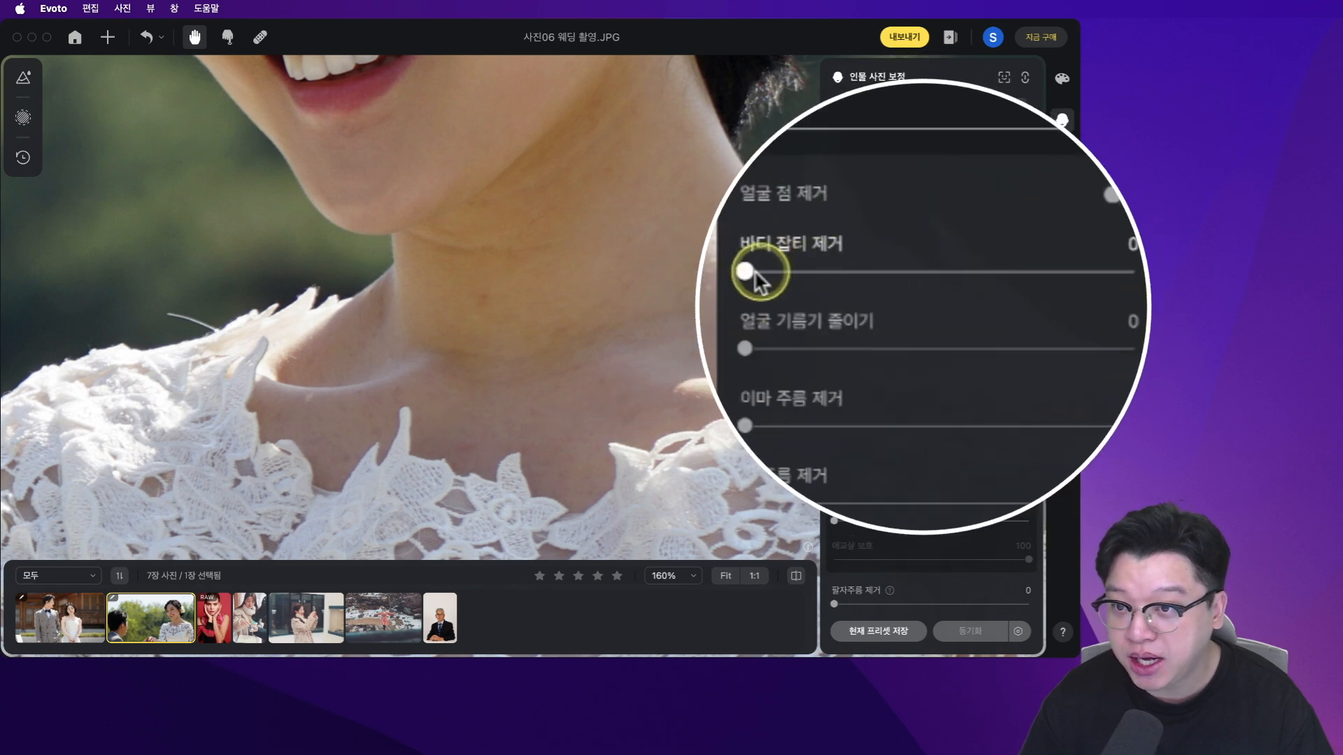
{"action": "left_click_drag", "start_coordinate": [833, 289], "coordinate": [1028, 288]}
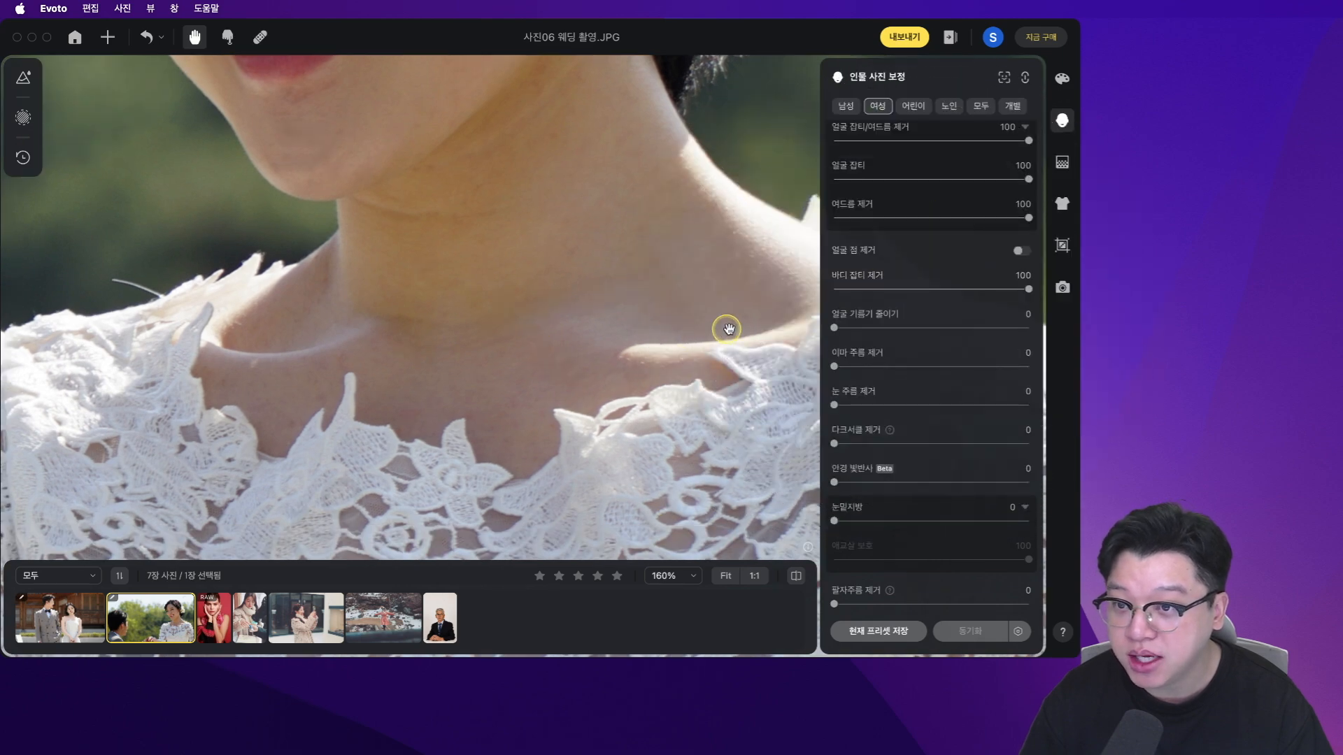
- Set both 눈 주름 제거 and 다크서클 제거 to 100 for the bride's eye area
{"action": "scroll", "coordinate": [893, 371], "scroll_direction": "down", "scroll_amount": 3}
{"action": "scroll", "coordinate": [577, 287], "scroll_direction": "up", "scroll_amount": 5}
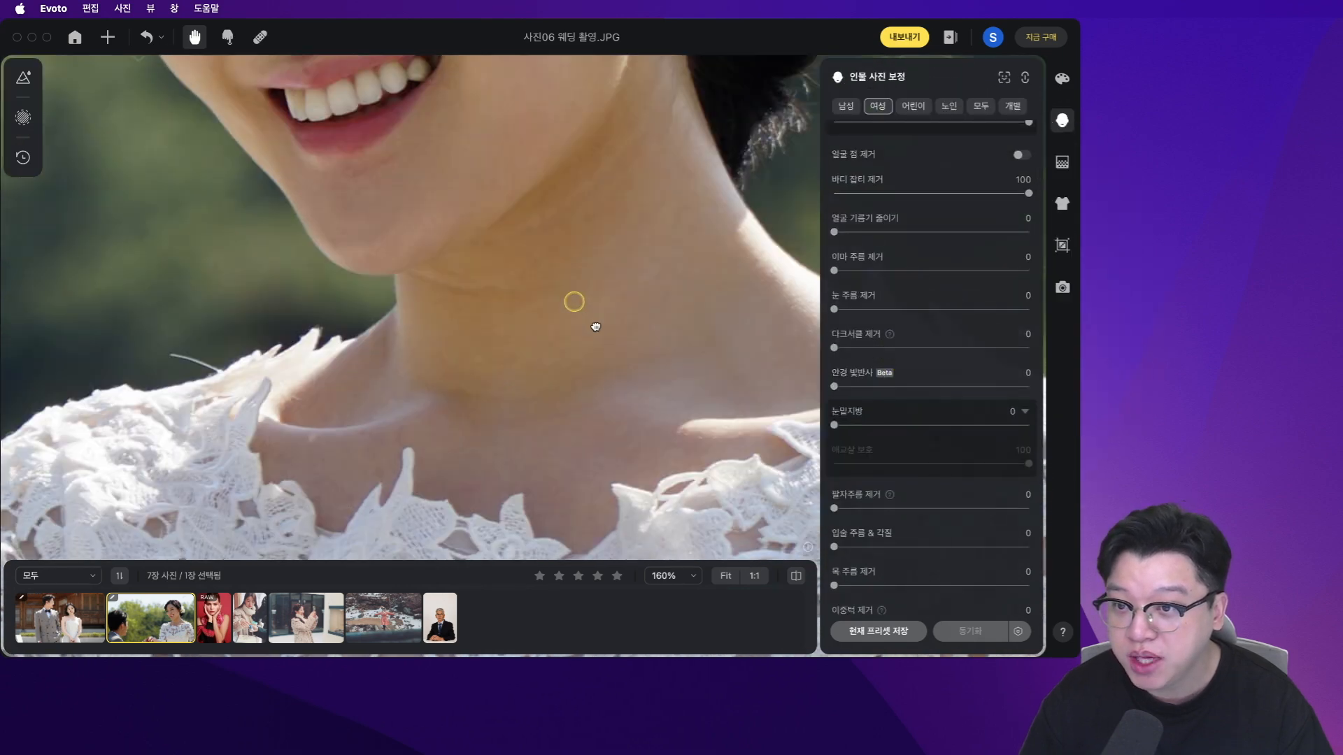
{"action": "scroll", "coordinate": [581, 278], "scroll_direction": "up", "scroll_amount": 5}
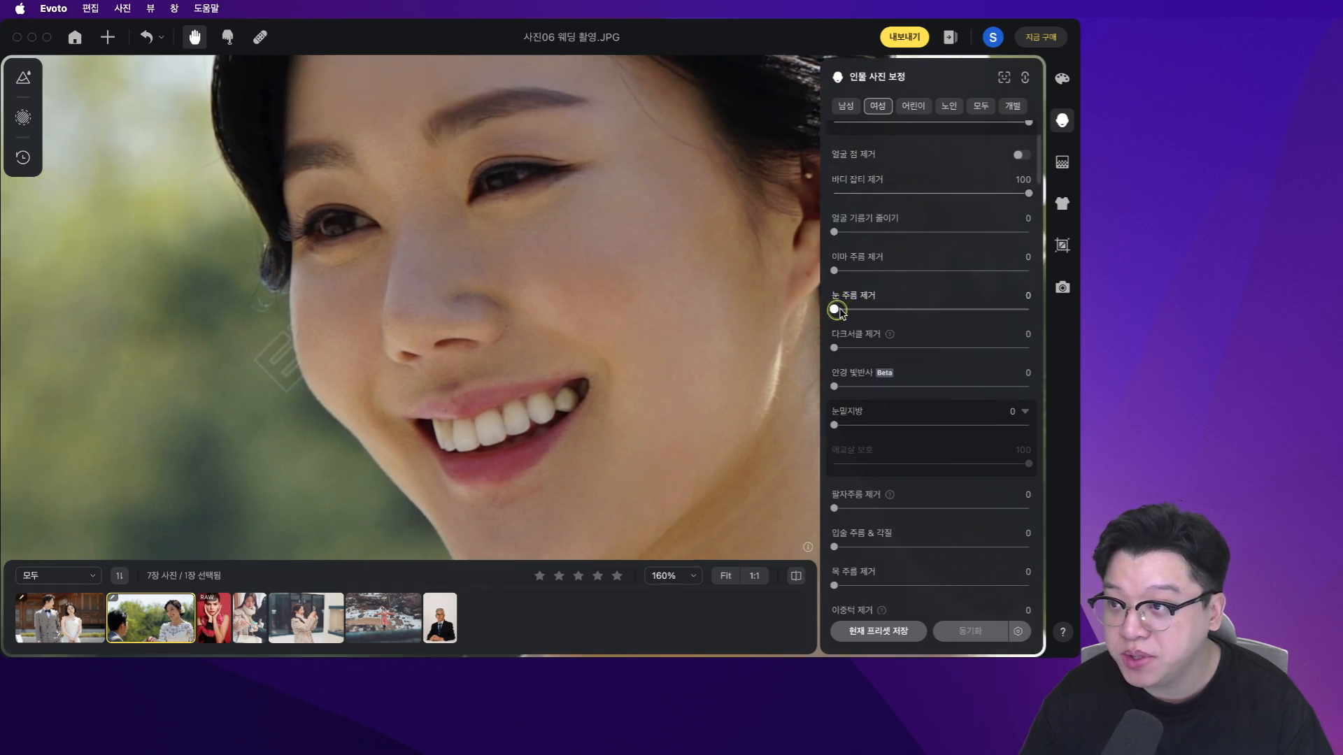
{"action": "left_click_drag", "start_coordinate": [1018, 305], "coordinate": [1033, 307]}
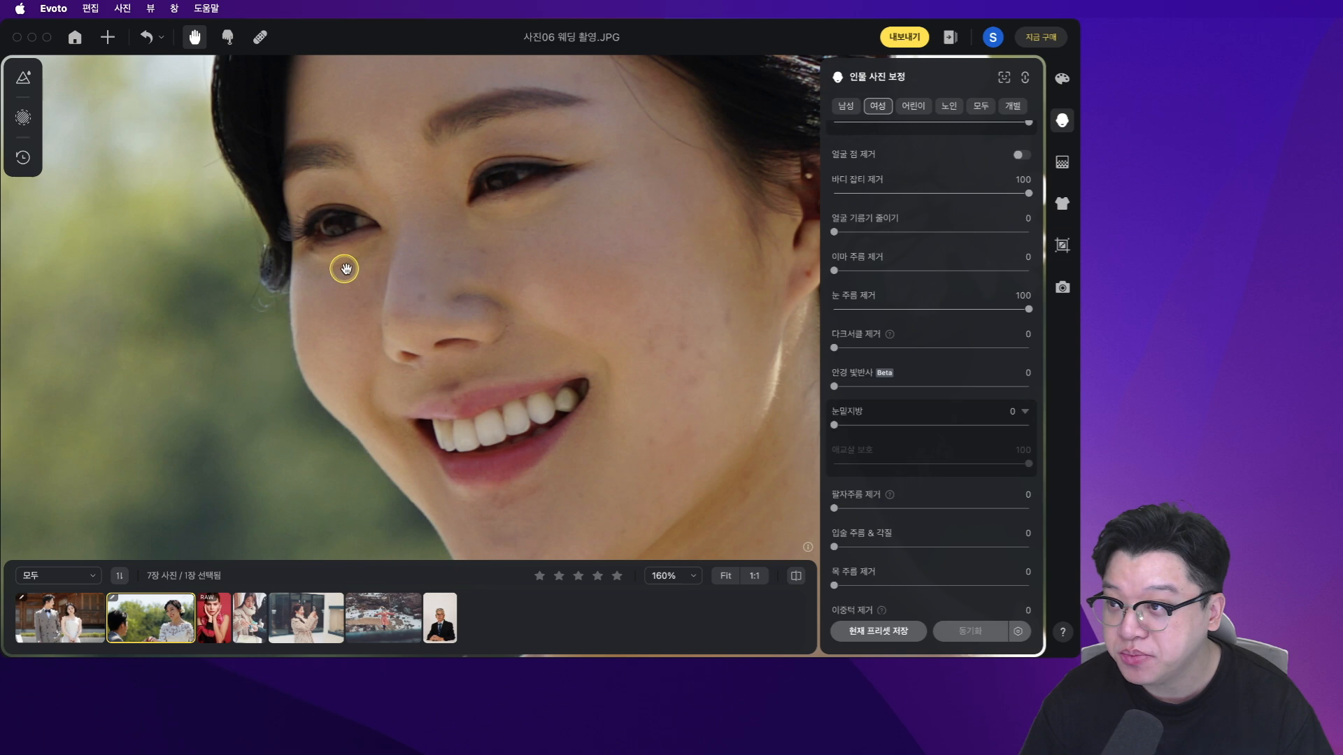
{"action": "left_click_drag", "start_coordinate": [835, 347], "coordinate": [1028, 346]}
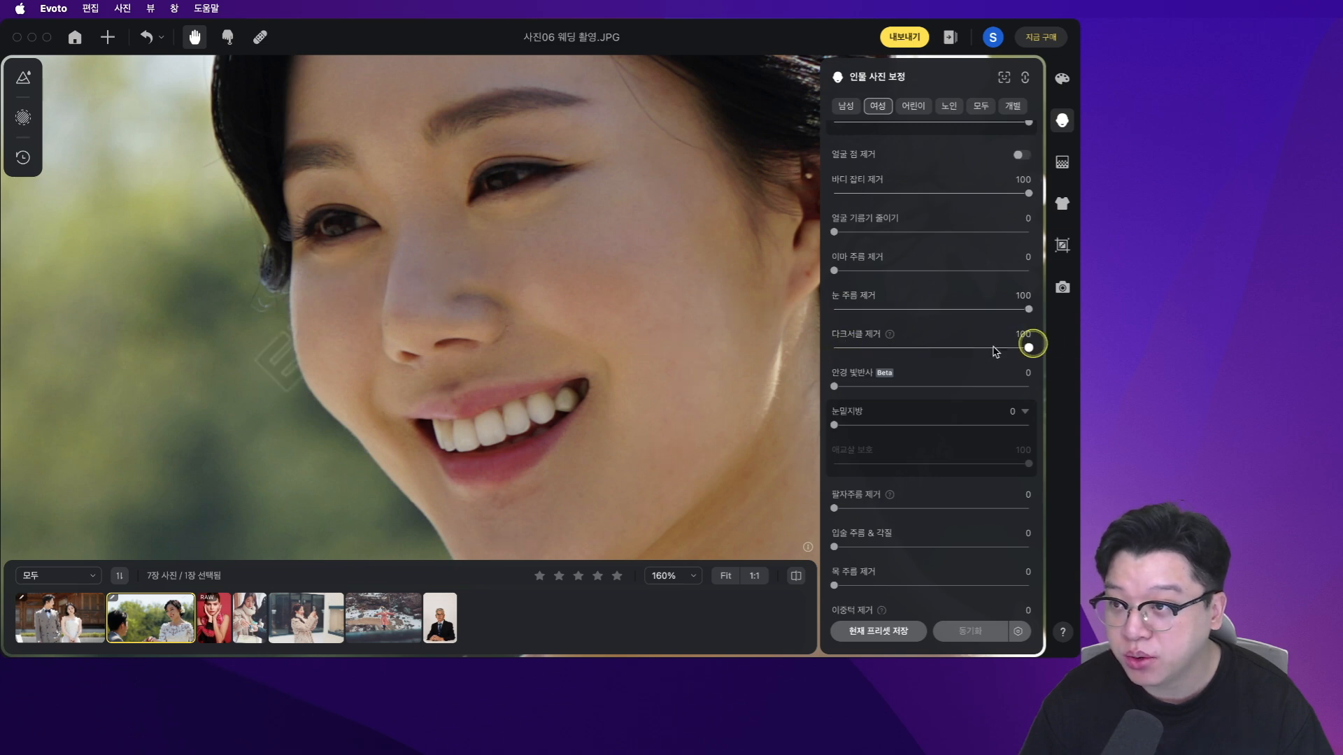
- Set 팔자주름 제거 to 68 to soften the bride's smile lines
{"action": "left_click_drag", "start_coordinate": [724, 458], "coordinate": [588, 343]}
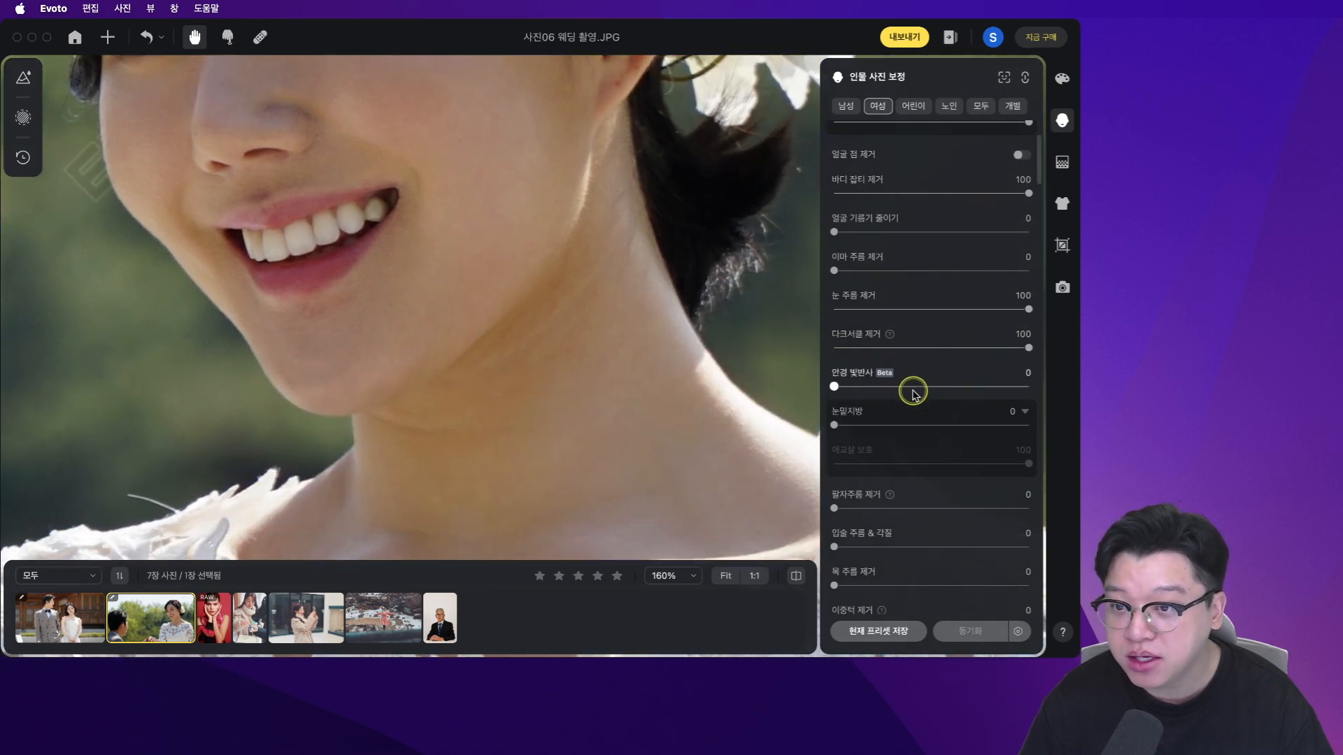
{"action": "scroll", "coordinate": [924, 403], "scroll_direction": "down", "scroll_amount": 1}
{"action": "scroll", "coordinate": [925, 404], "scroll_direction": "down", "scroll_amount": 2}
{"action": "scroll", "coordinate": [898, 407], "scroll_direction": "down", "scroll_amount": 1}
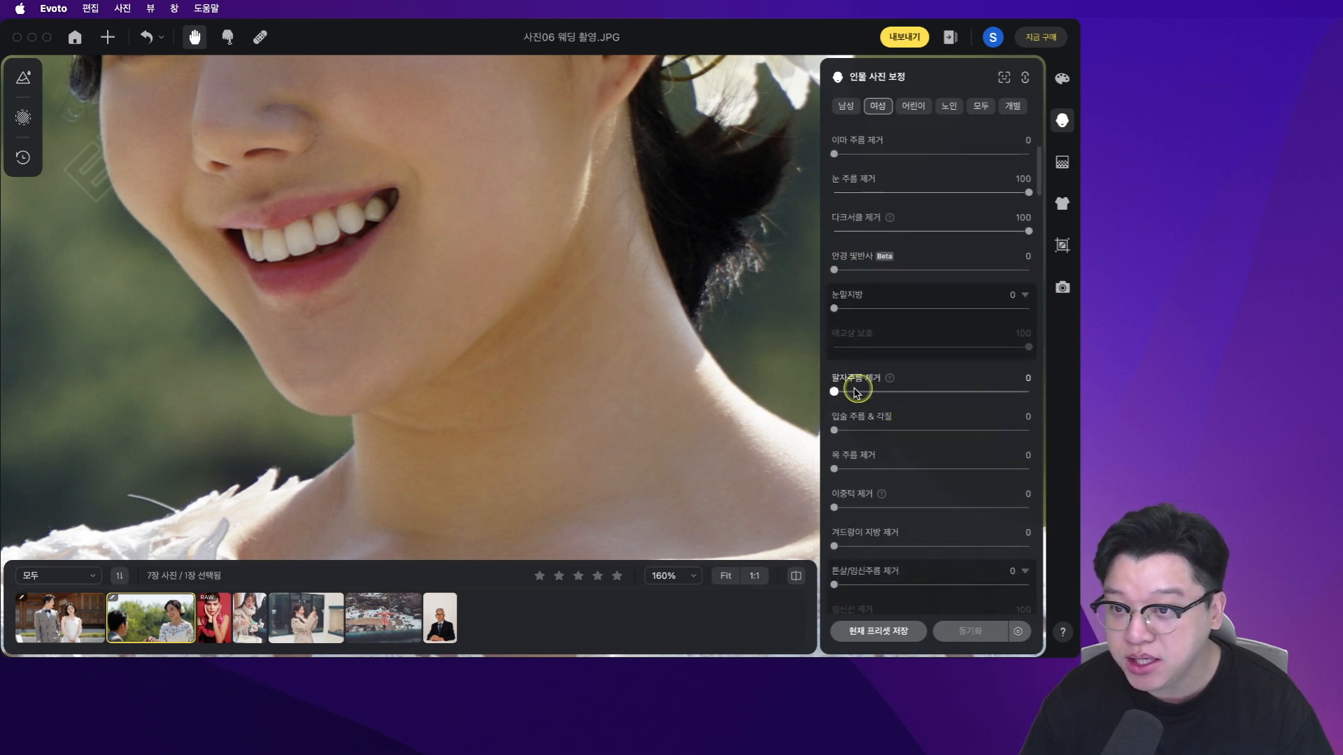
{"action": "left_click_drag", "start_coordinate": [926, 392], "coordinate": [966, 392]}
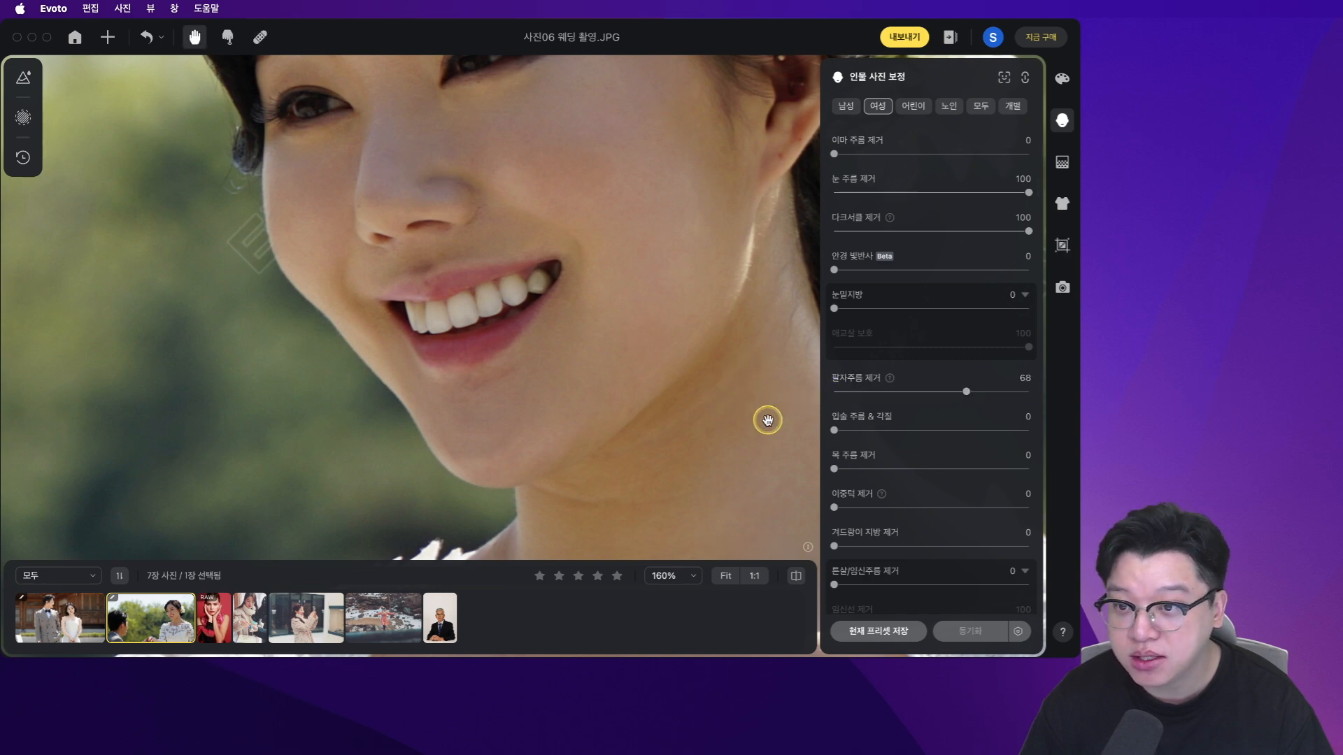
- Set 목 주름 제거 to 100 for the bride and examine her neck up close and from farther out
{"action": "left_click_drag", "start_coordinate": [746, 442], "coordinate": [714, 424]}
{"action": "scroll", "coordinate": [853, 447], "scroll_direction": "down", "scroll_amount": 5}
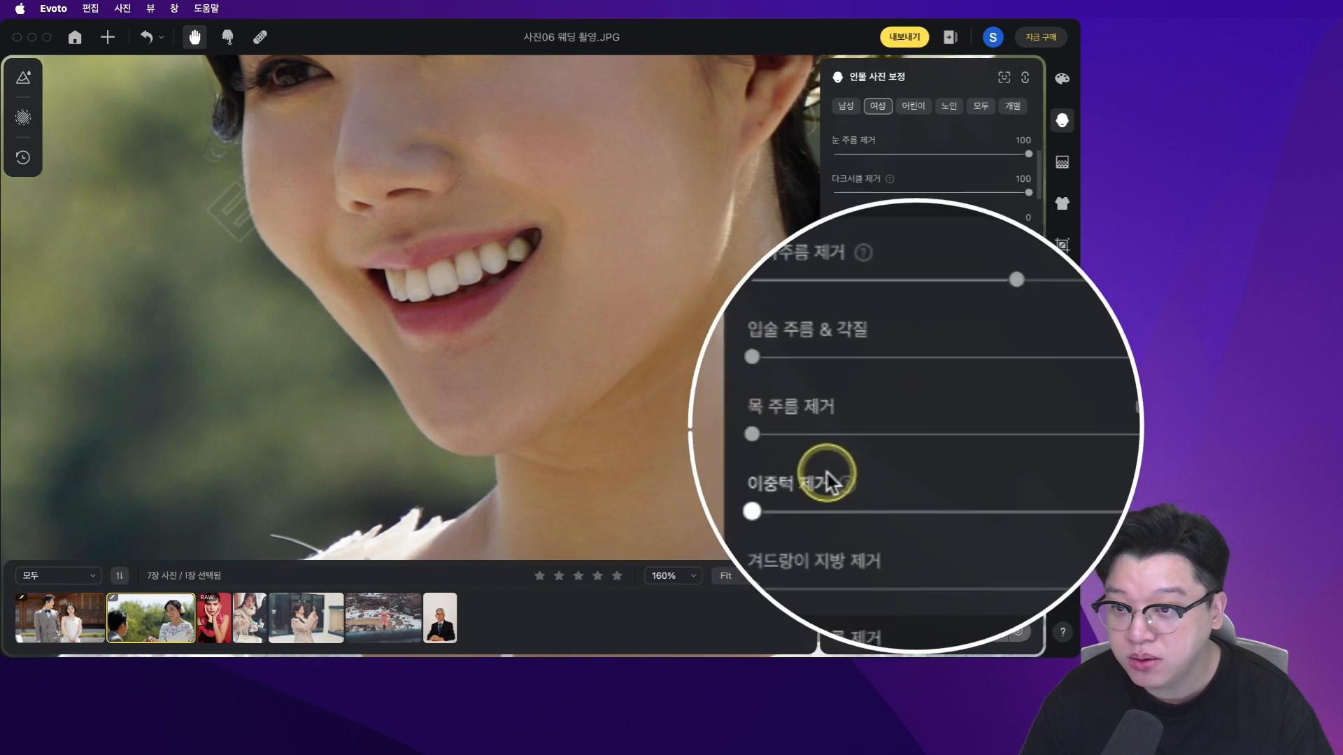
{"action": "left_click_drag", "start_coordinate": [776, 483], "coordinate": [1028, 411]}
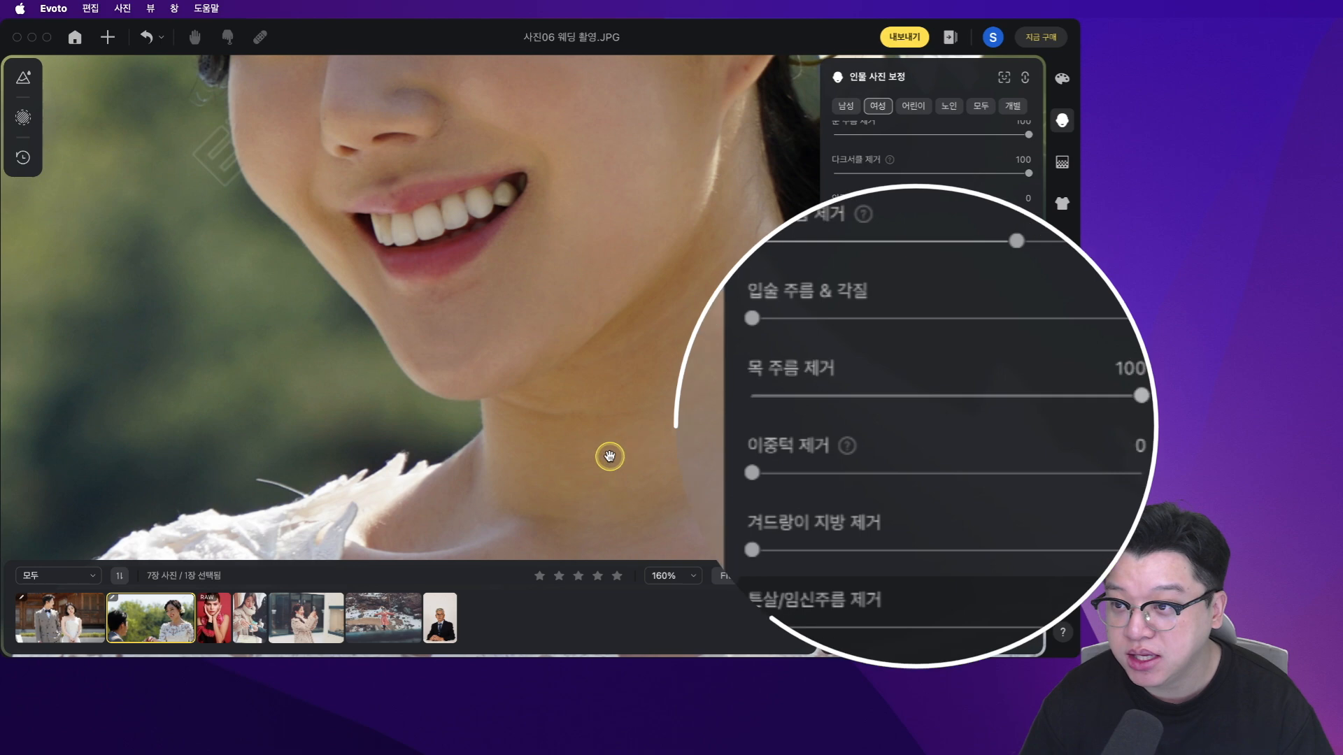
{"action": "left_click_drag", "start_coordinate": [652, 472], "coordinate": [612, 423]}
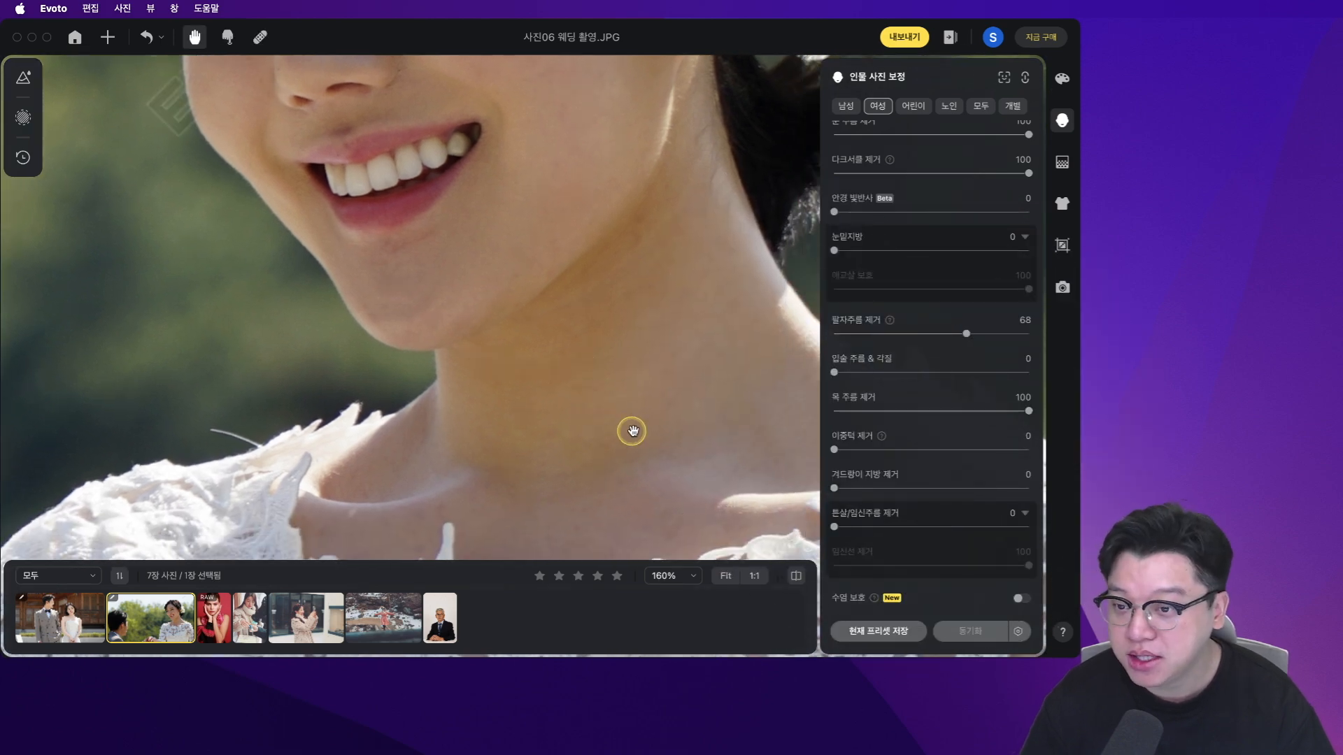
{"action": "scroll", "coordinate": [632, 431], "scroll_direction": "down", "scroll_amount": 5}
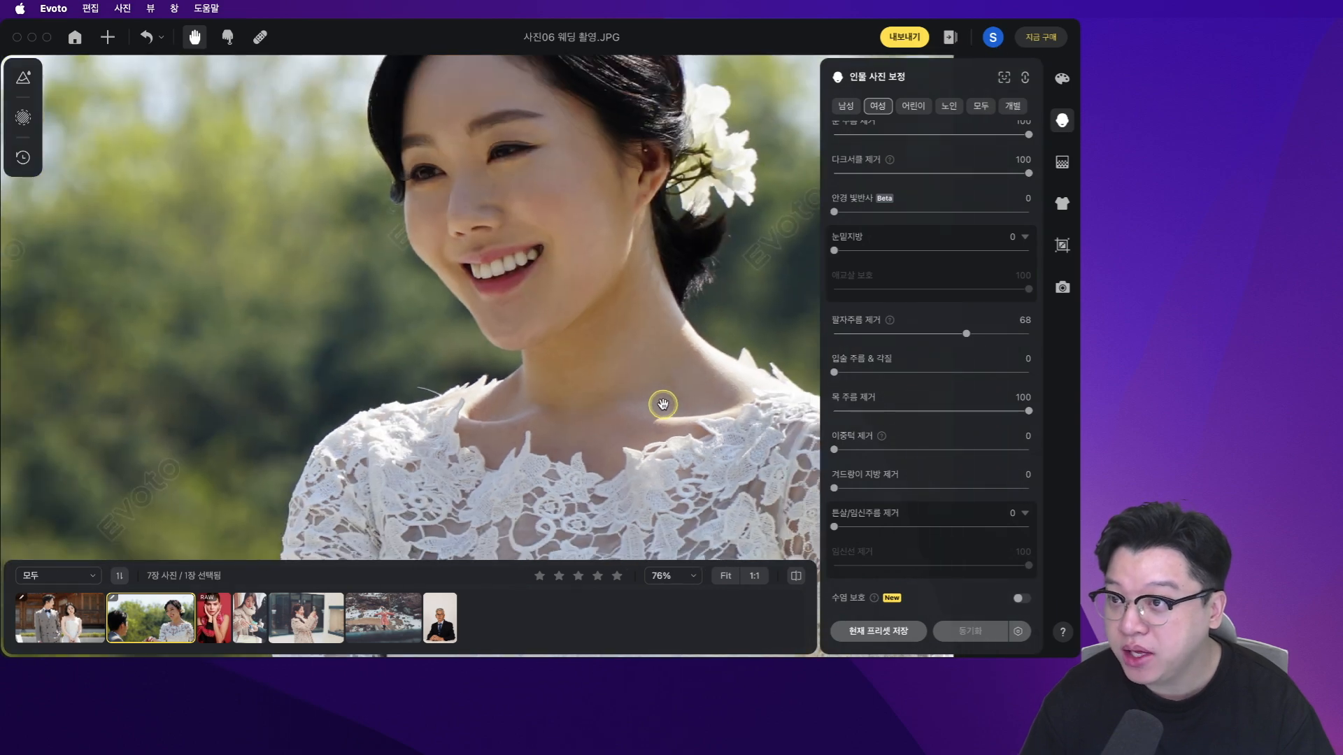
{"action": "scroll", "coordinate": [662, 404], "scroll_direction": "down", "scroll_amount": 1}
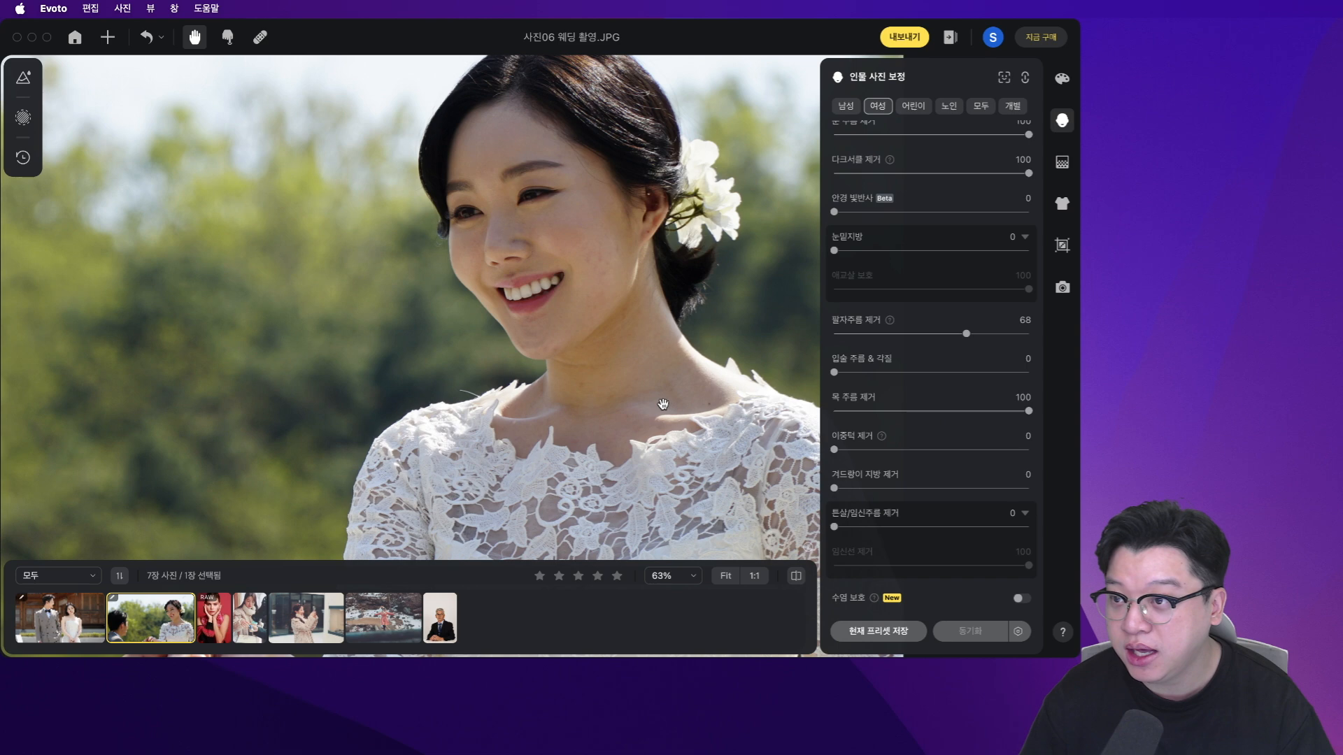
- Try the 일반 eye highlight styles under 밝은 눈 on the bride, apply style 02 and check it in the whole photo
{"action": "scroll", "coordinate": [953, 443], "scroll_direction": "down", "scroll_amount": 10}
{"action": "scroll", "coordinate": [955, 446], "scroll_direction": "down", "scroll_amount": 10}
{"action": "scroll", "coordinate": [585, 424], "scroll_direction": "up", "scroll_amount": 8}
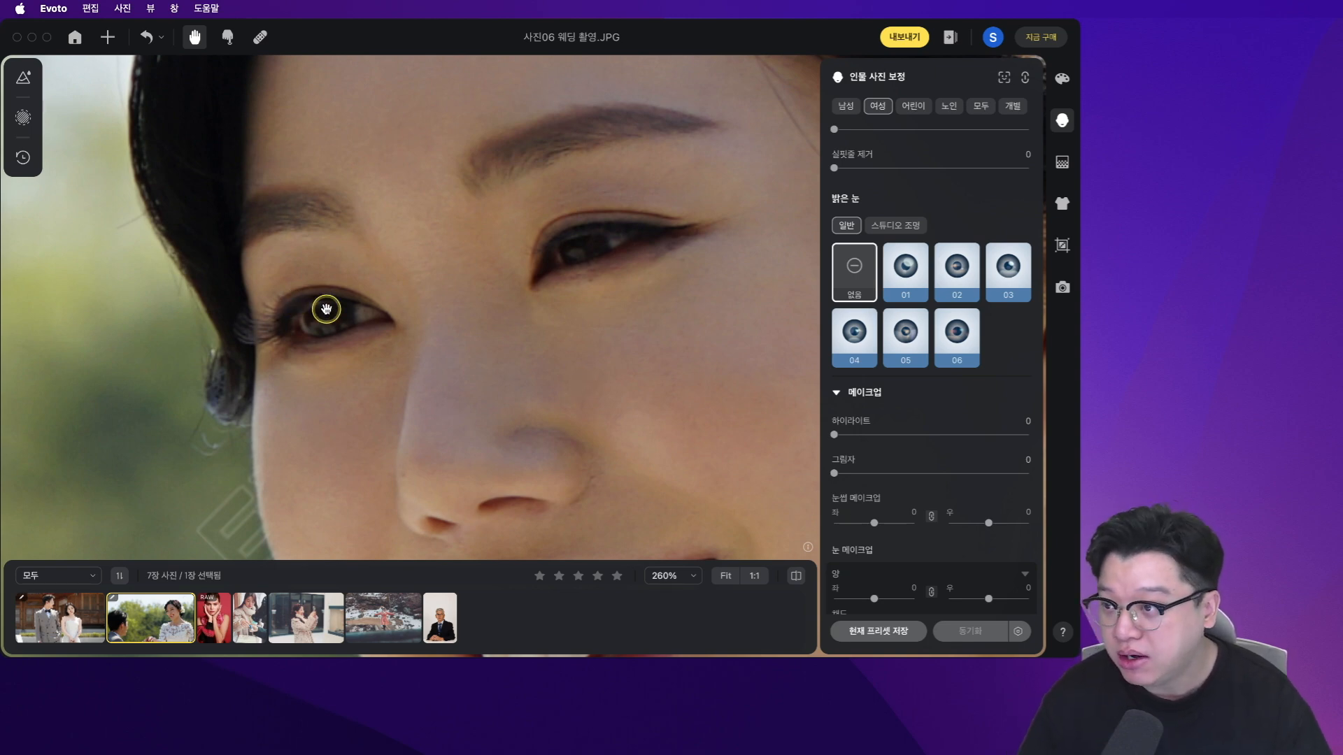
{"action": "left_click", "coordinate": [914, 276]}
{"action": "left_click", "coordinate": [962, 273]}
{"action": "left_click", "coordinate": [902, 329]}
{"action": "left_click", "coordinate": [854, 332]}
{"action": "left_click", "coordinate": [957, 332]}
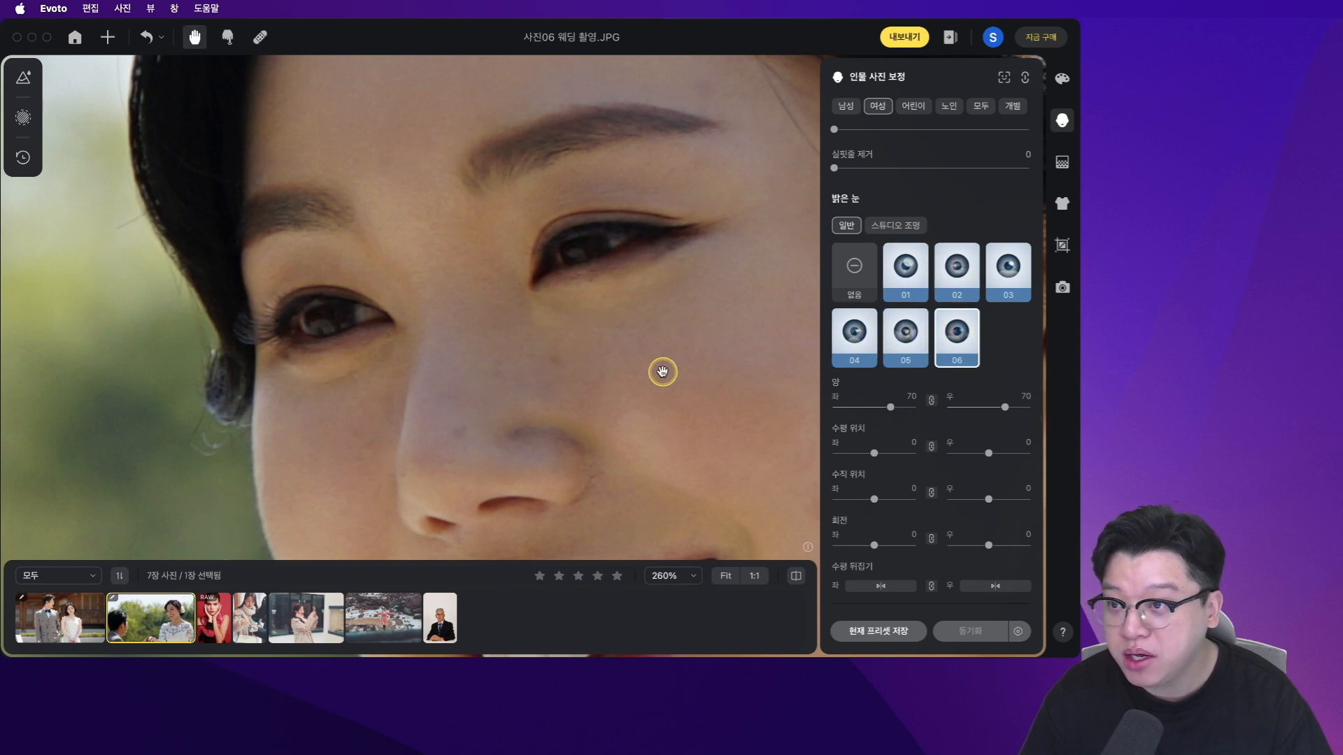
{"action": "left_click", "coordinate": [1009, 268]}
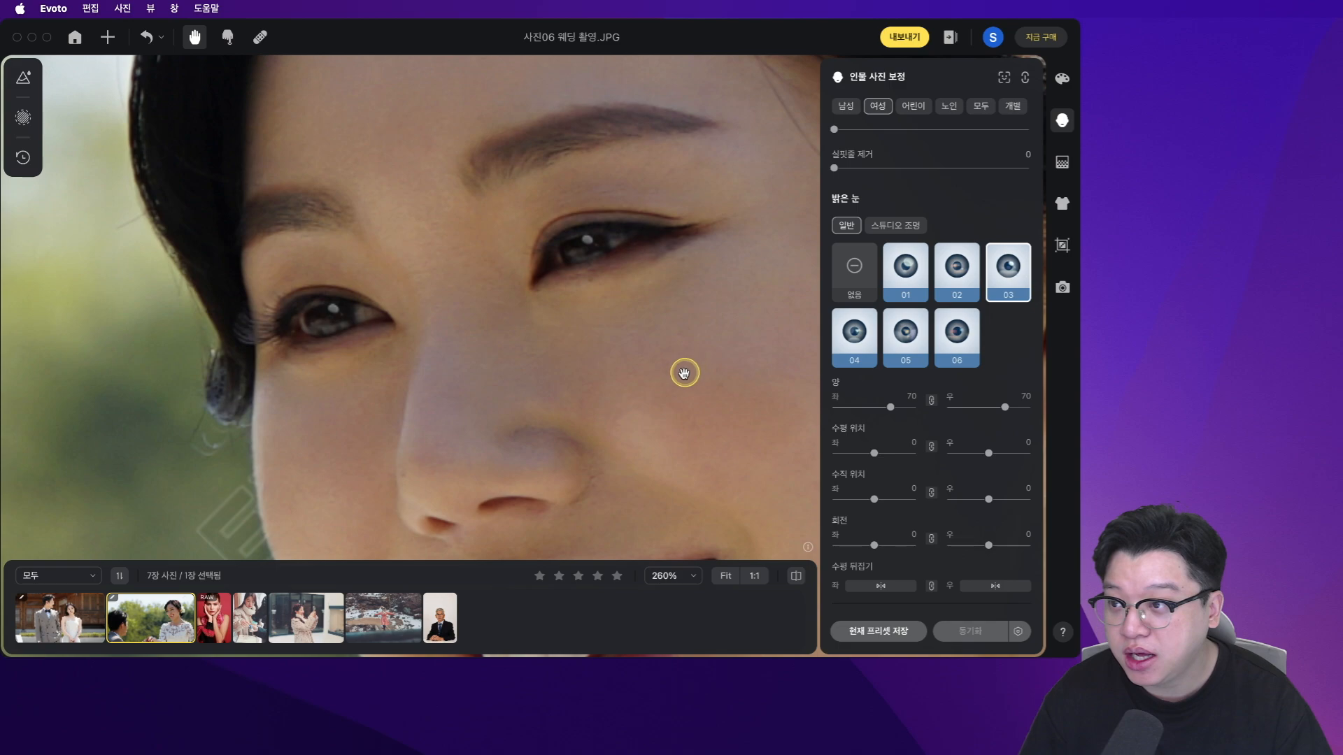
{"action": "scroll", "coordinate": [686, 371], "scroll_direction": "down", "scroll_amount": 10}
{"action": "scroll", "coordinate": [718, 400], "scroll_direction": "down", "scroll_amount": 3}
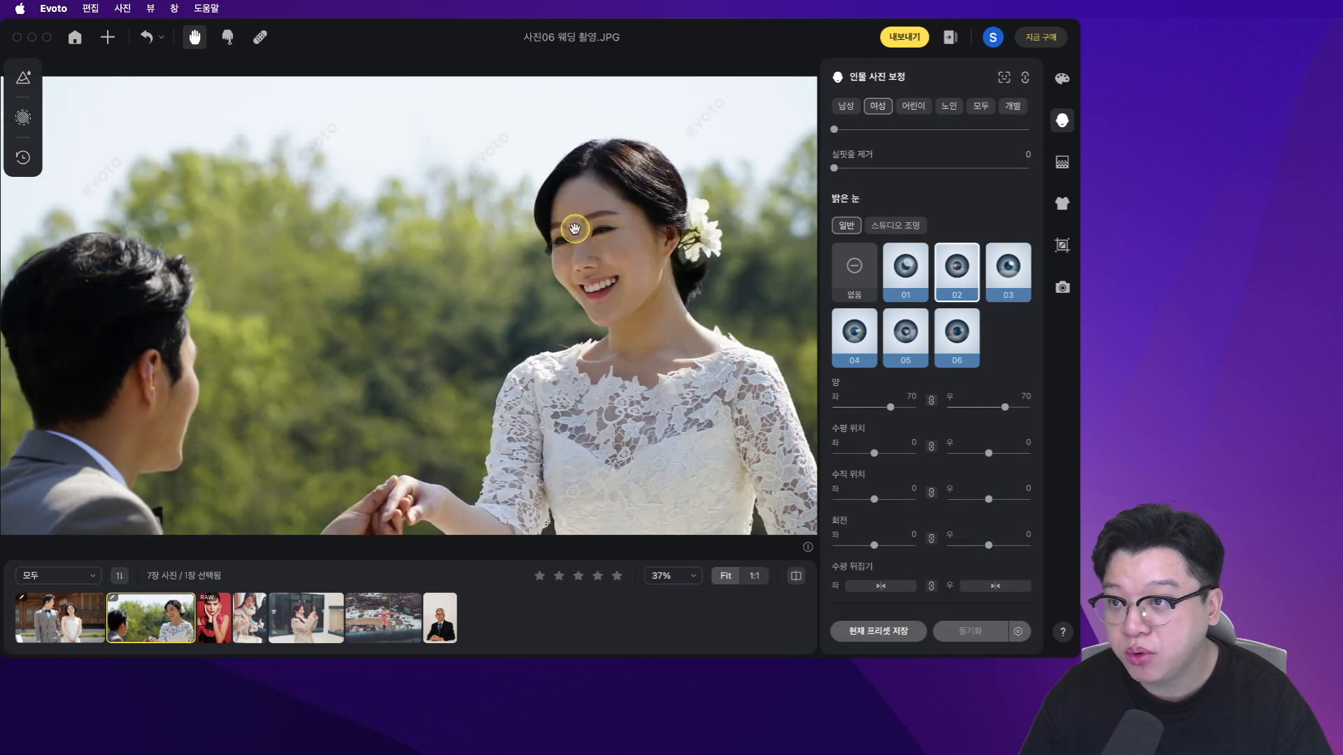
{"action": "scroll", "coordinate": [574, 229], "scroll_direction": "up", "scroll_amount": 5}
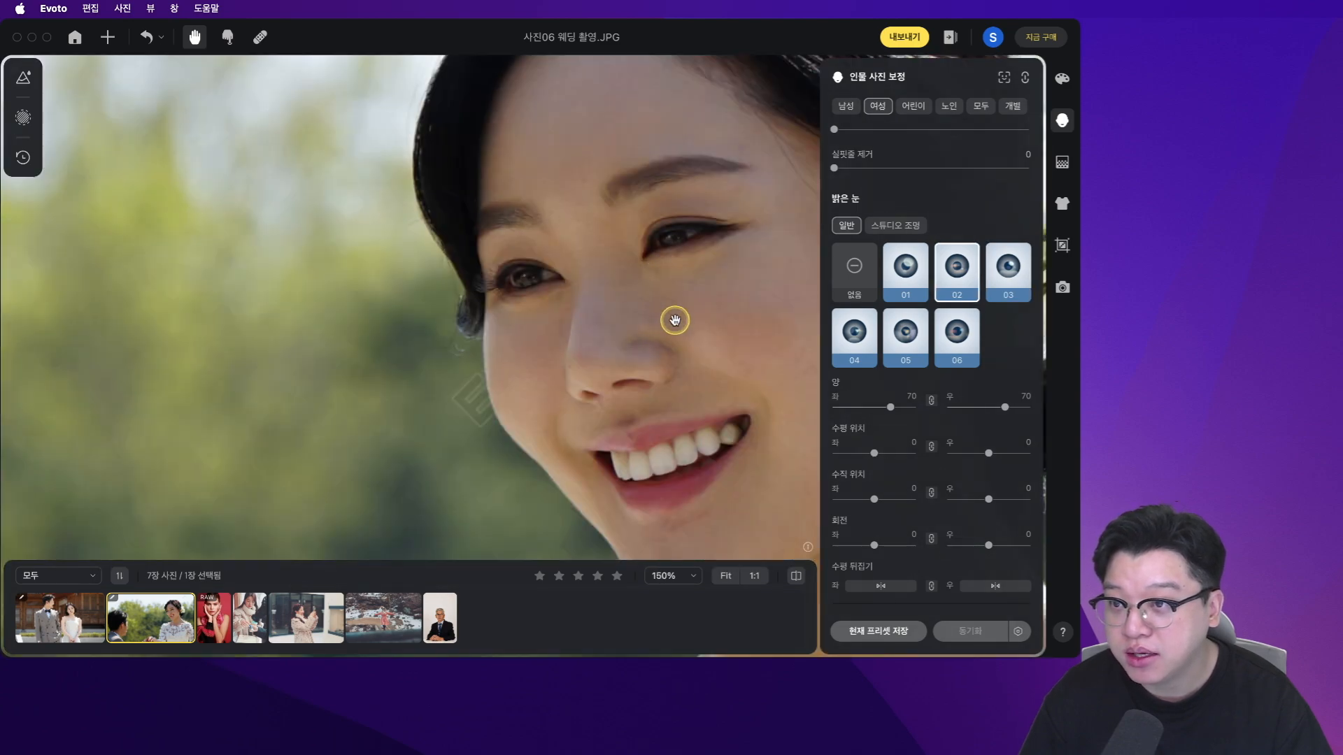
{"action": "scroll", "coordinate": [675, 320], "scroll_direction": "down", "scroll_amount": 5}
{"action": "left_click", "coordinate": [726, 576]}
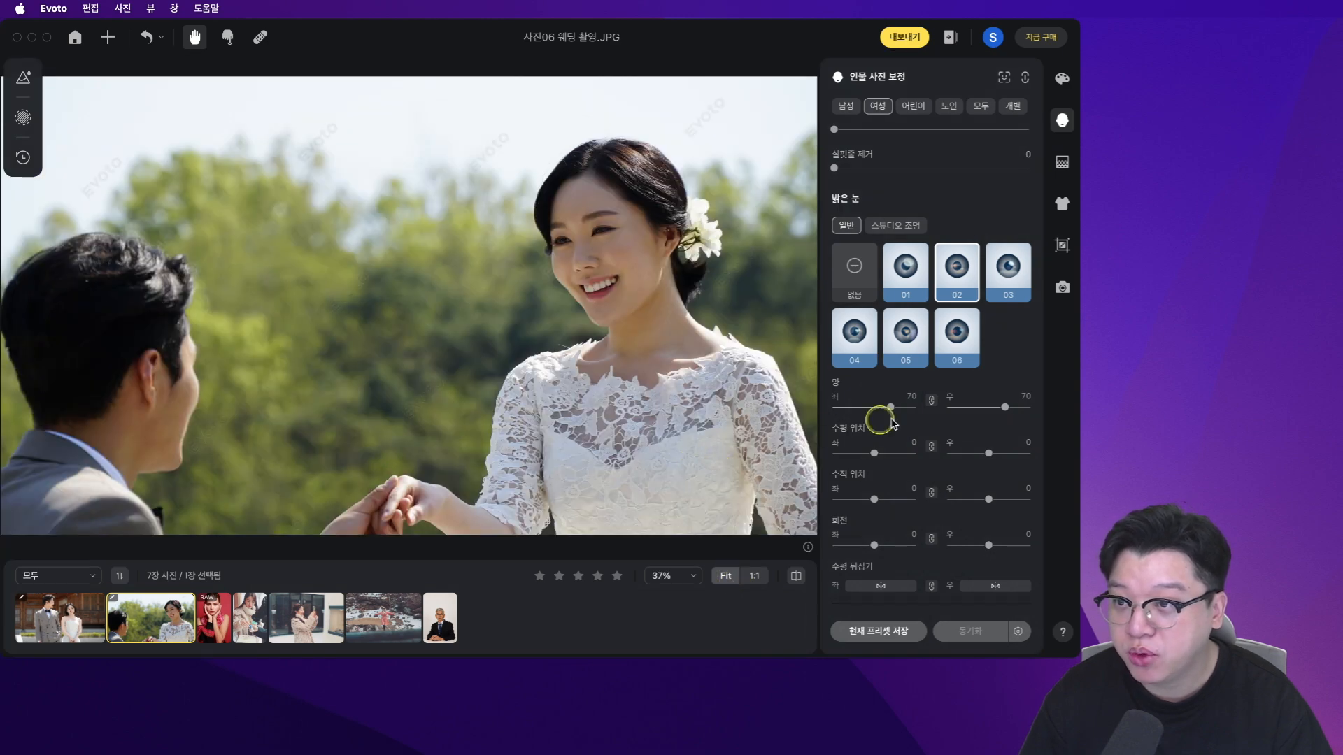
- Adjust the bride's 립 메이크업 to 양 36, 채도 33 and 밝기 61, and check it in the whole photo
{"action": "scroll", "coordinate": [972, 411], "scroll_direction": "down", "scroll_amount": 8}
{"action": "scroll", "coordinate": [965, 413], "scroll_direction": "down", "scroll_amount": 10}
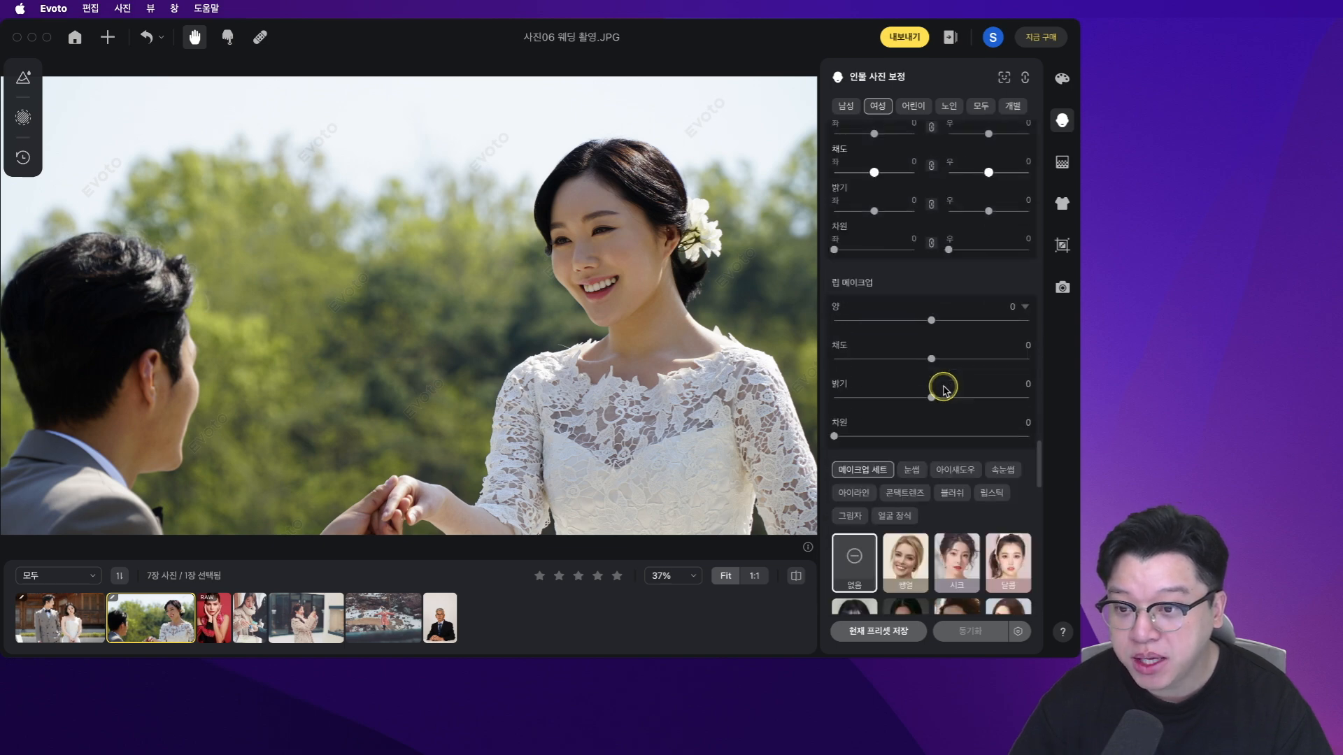
{"action": "scroll", "coordinate": [589, 283], "scroll_direction": "up", "scroll_amount": 5}
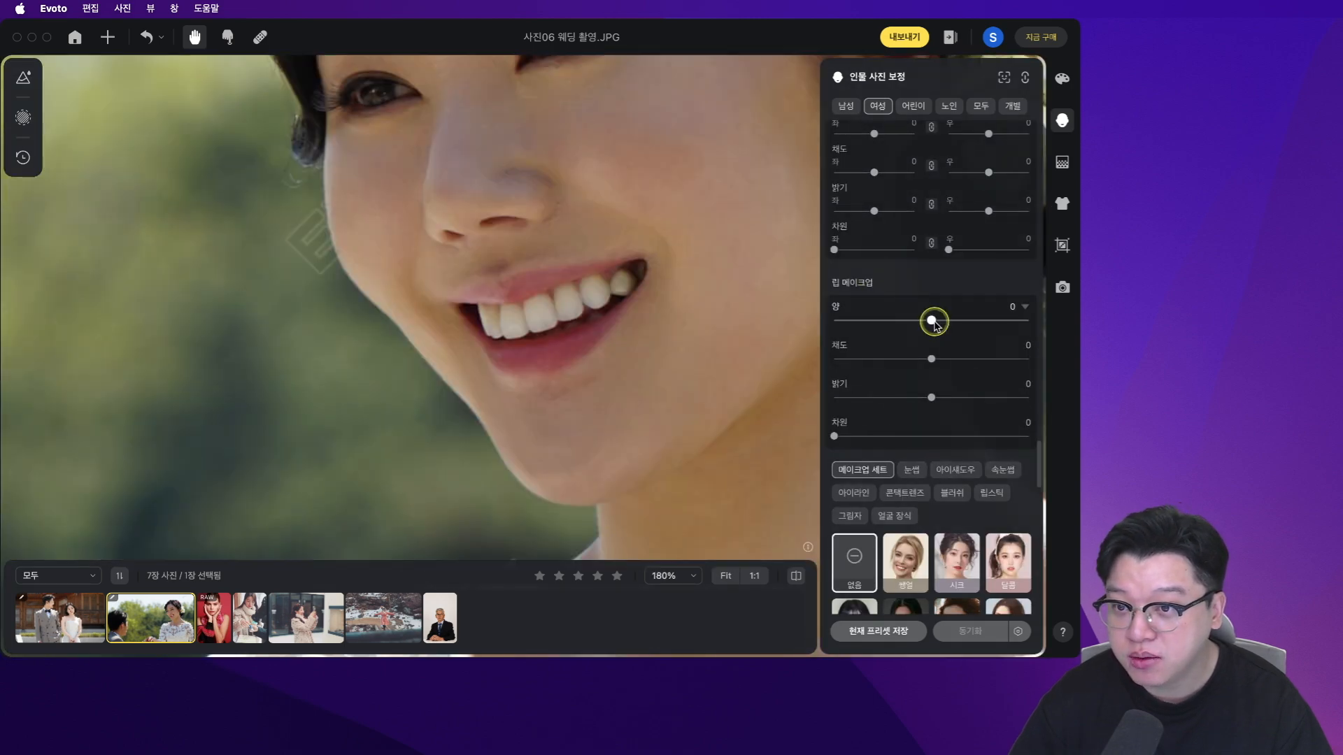
{"action": "left_click_drag", "start_coordinate": [1042, 323], "coordinate": [981, 329]}
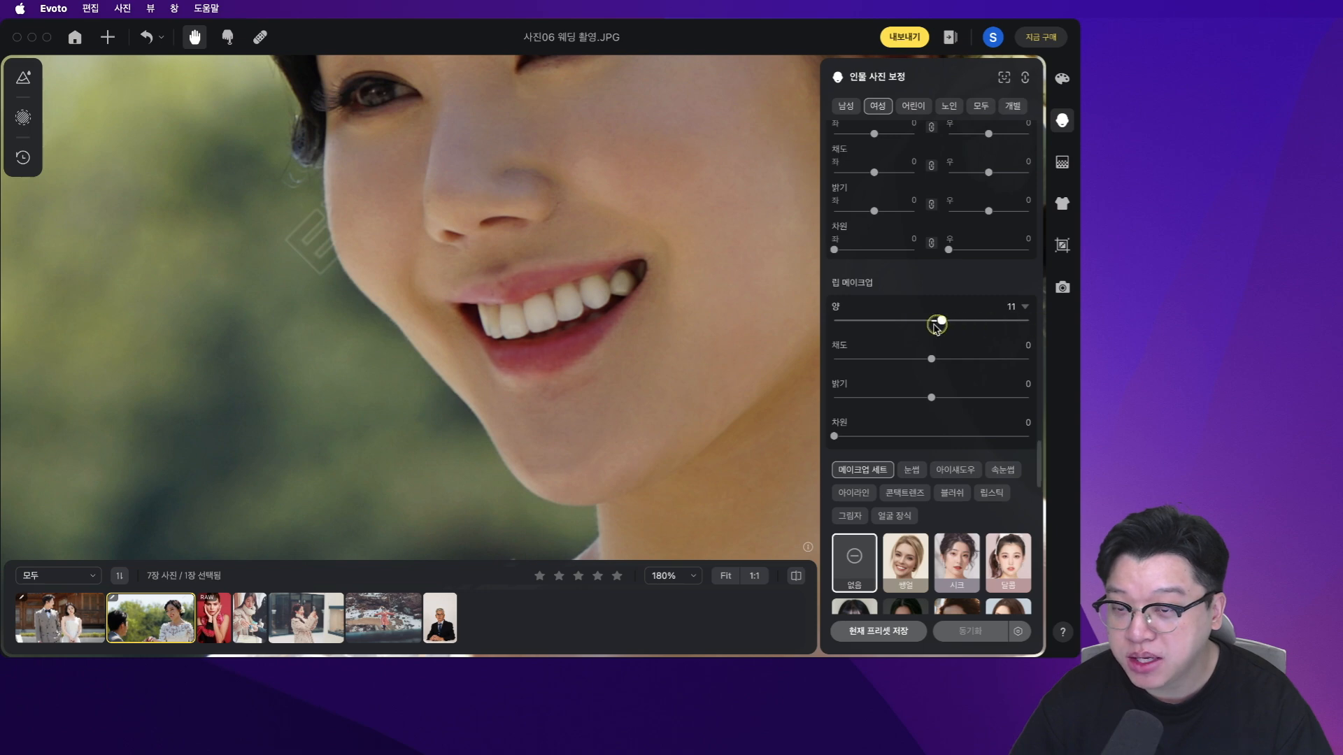
{"action": "scroll", "coordinate": [707, 419], "scroll_direction": "down", "scroll_amount": 6}
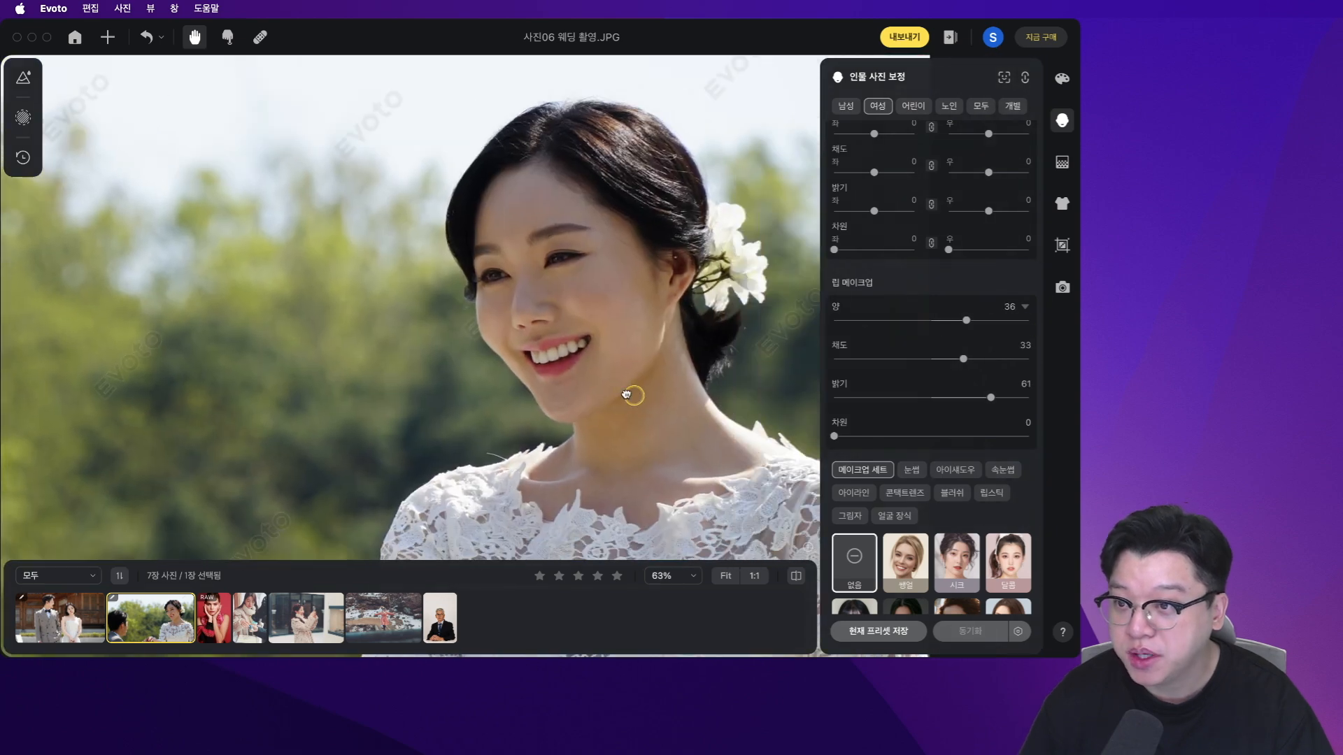
{"action": "scroll", "coordinate": [644, 405], "scroll_direction": "down", "scroll_amount": 2}
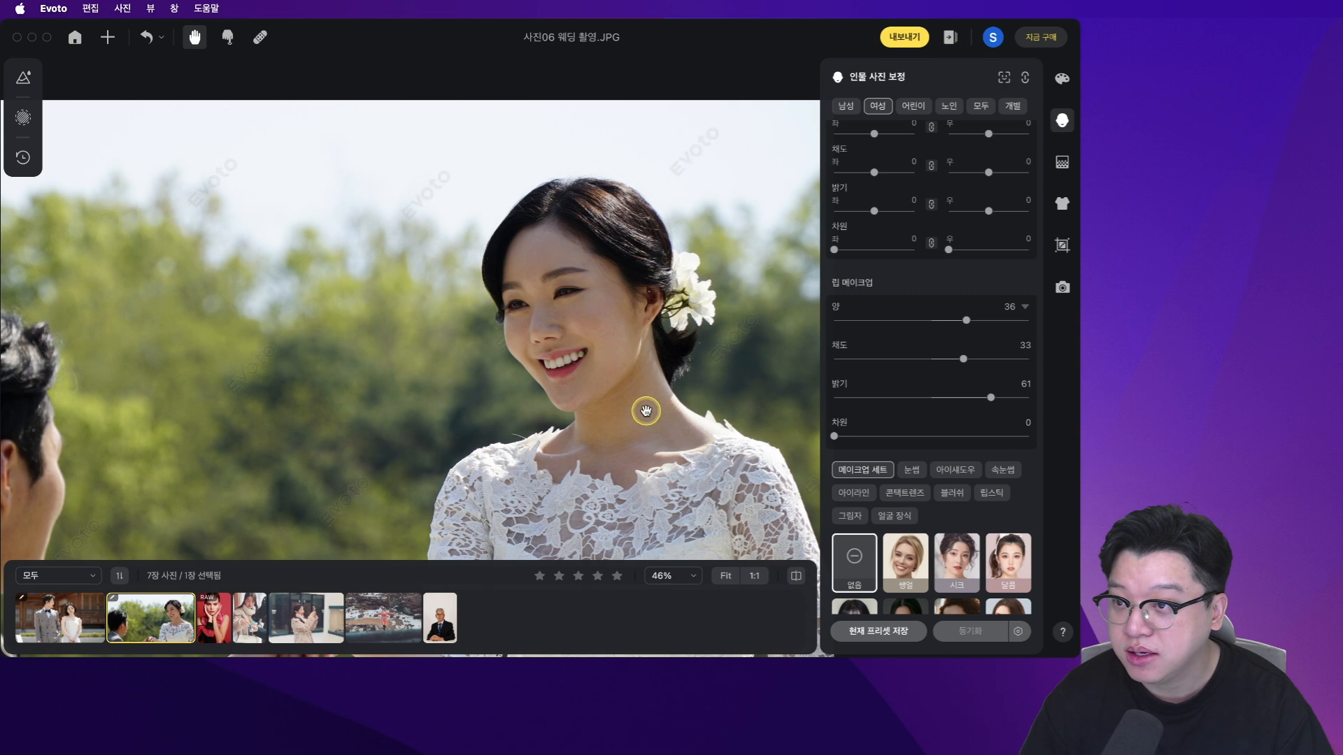
{"action": "scroll", "coordinate": [645, 411], "scroll_direction": "down", "scroll_amount": 2}
{"action": "left_click", "coordinate": [726, 575]}
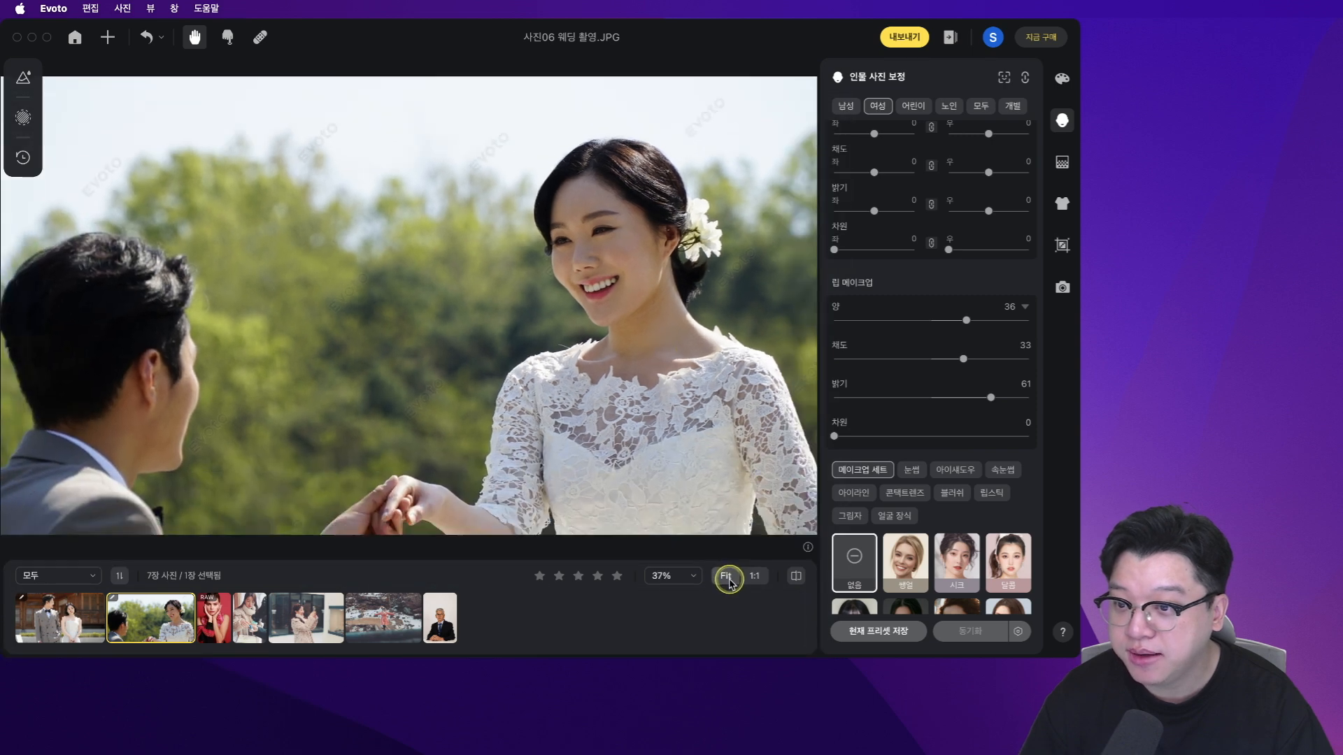
- Raise 헤어 라인 채우기 to its maximum to fill in the bride's hairline at the forehead
{"action": "scroll", "coordinate": [990, 412], "scroll_direction": "down", "scroll_amount": 10}
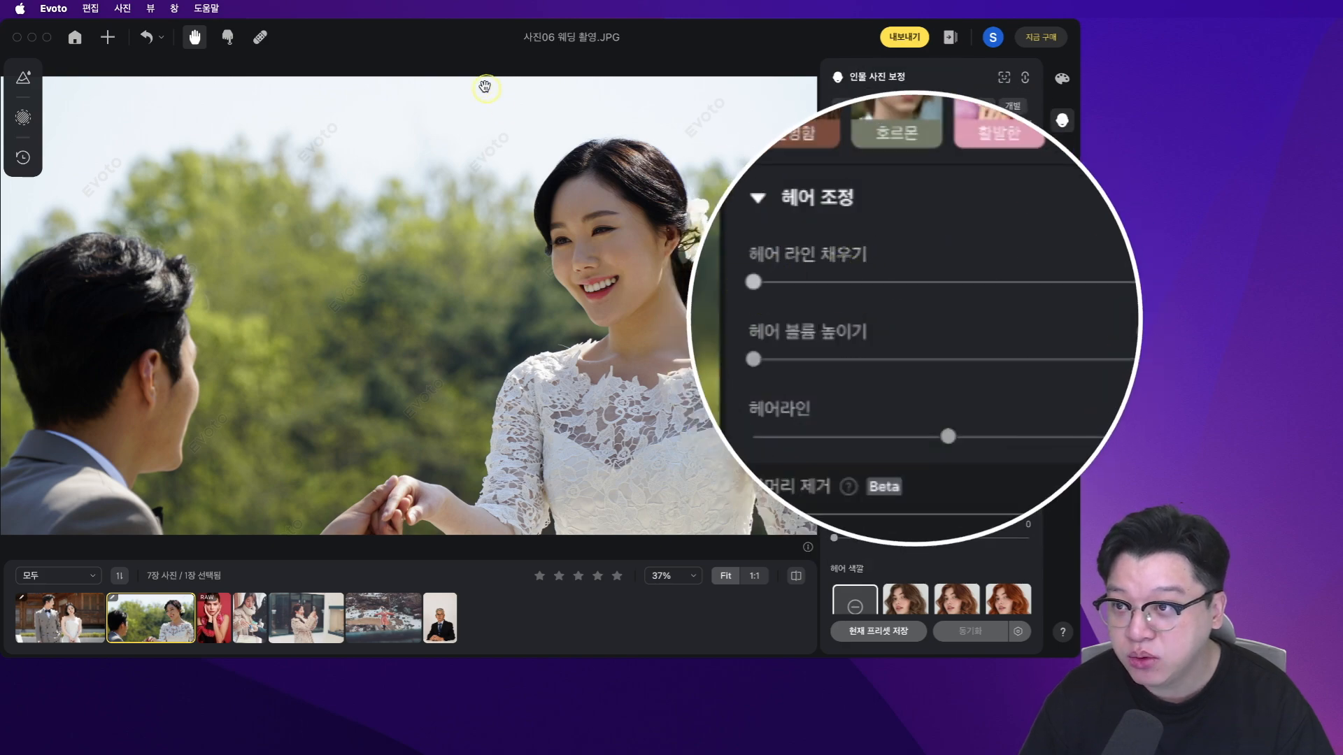
{"action": "scroll", "coordinate": [576, 173], "scroll_direction": "up", "scroll_amount": 10}
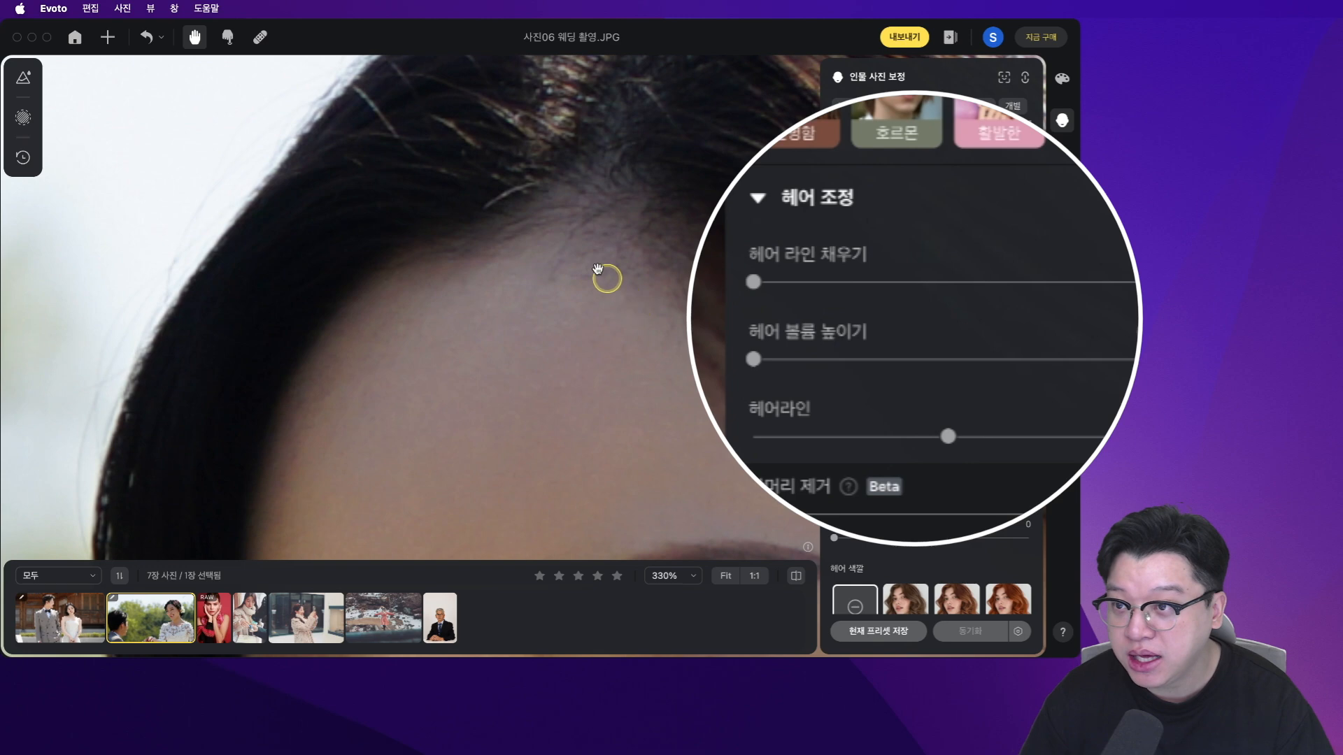
{"action": "left_click_drag", "start_coordinate": [756, 282], "coordinate": [1137, 281]}
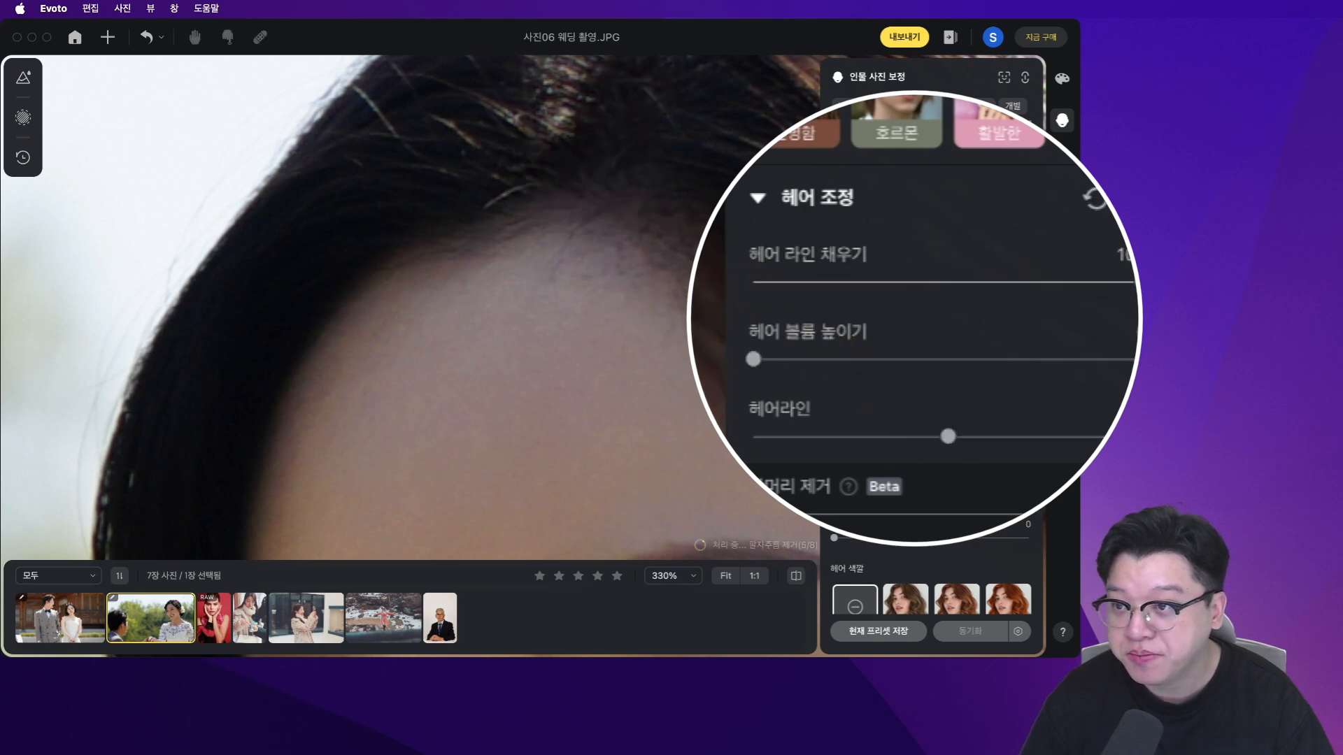
- Raise 헤어 볼륨 높이기 for the bride and check her hairline and hair up close and in the whole photo
{"action": "scroll", "coordinate": [635, 227], "scroll_direction": "down", "scroll_amount": 1}
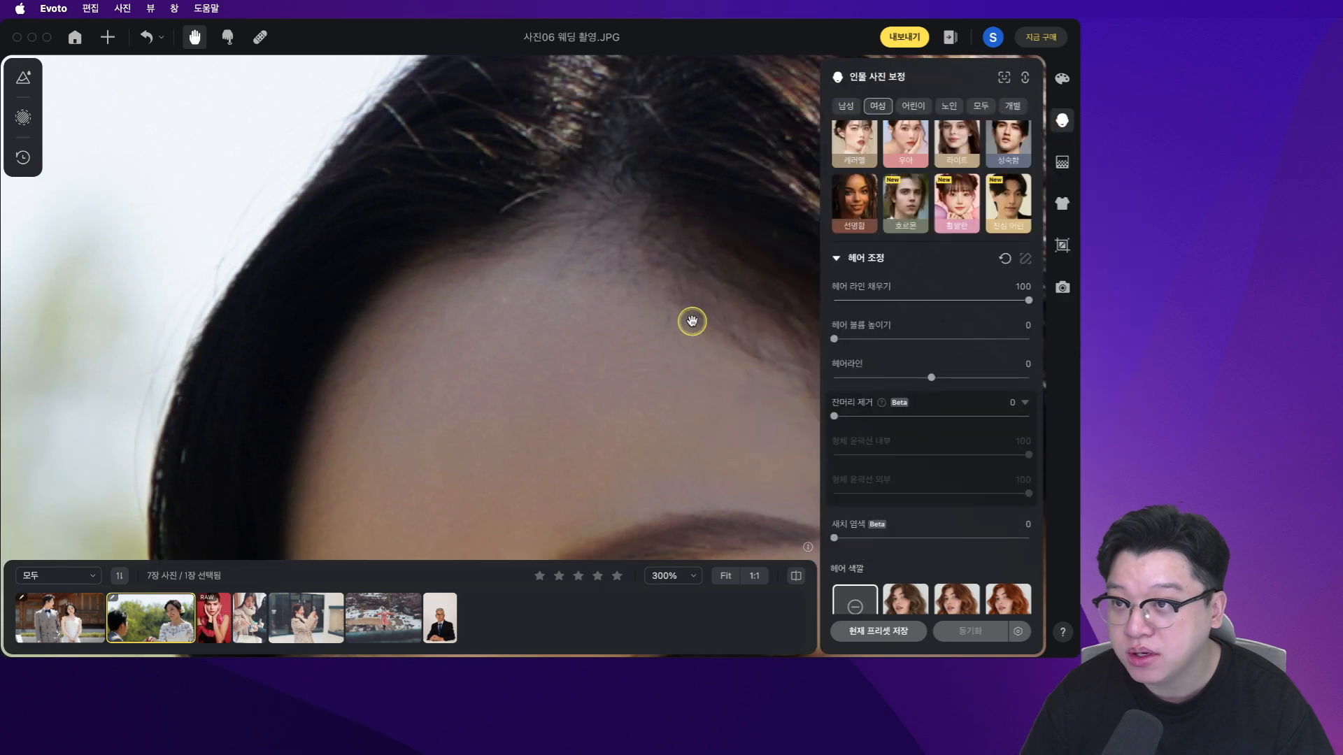
{"action": "scroll", "coordinate": [714, 323], "scroll_direction": "down", "scroll_amount": 4}
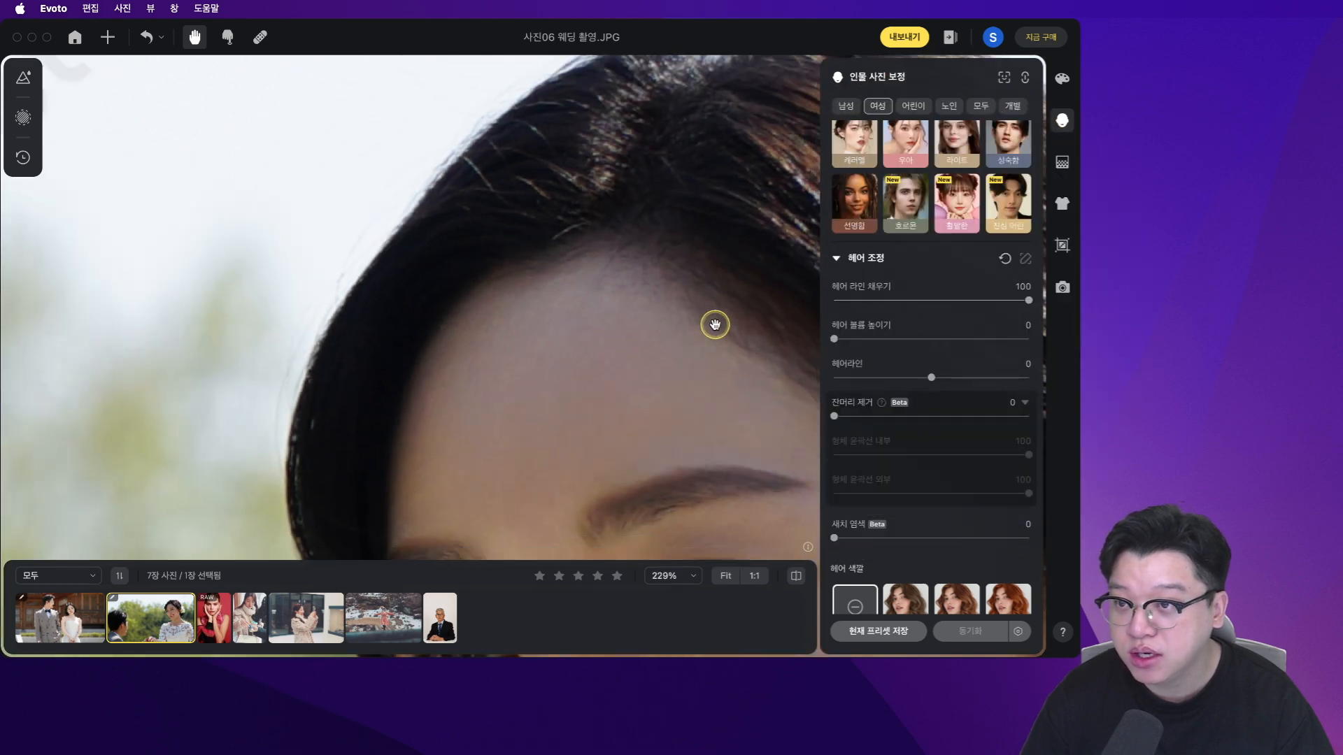
{"action": "left_click_drag", "start_coordinate": [833, 339], "coordinate": [870, 392]}
{"action": "scroll", "coordinate": [656, 363], "scroll_direction": "down", "scroll_amount": 1}
{"action": "left_click", "coordinate": [739, 575]}
{"action": "left_click", "coordinate": [936, 380]}
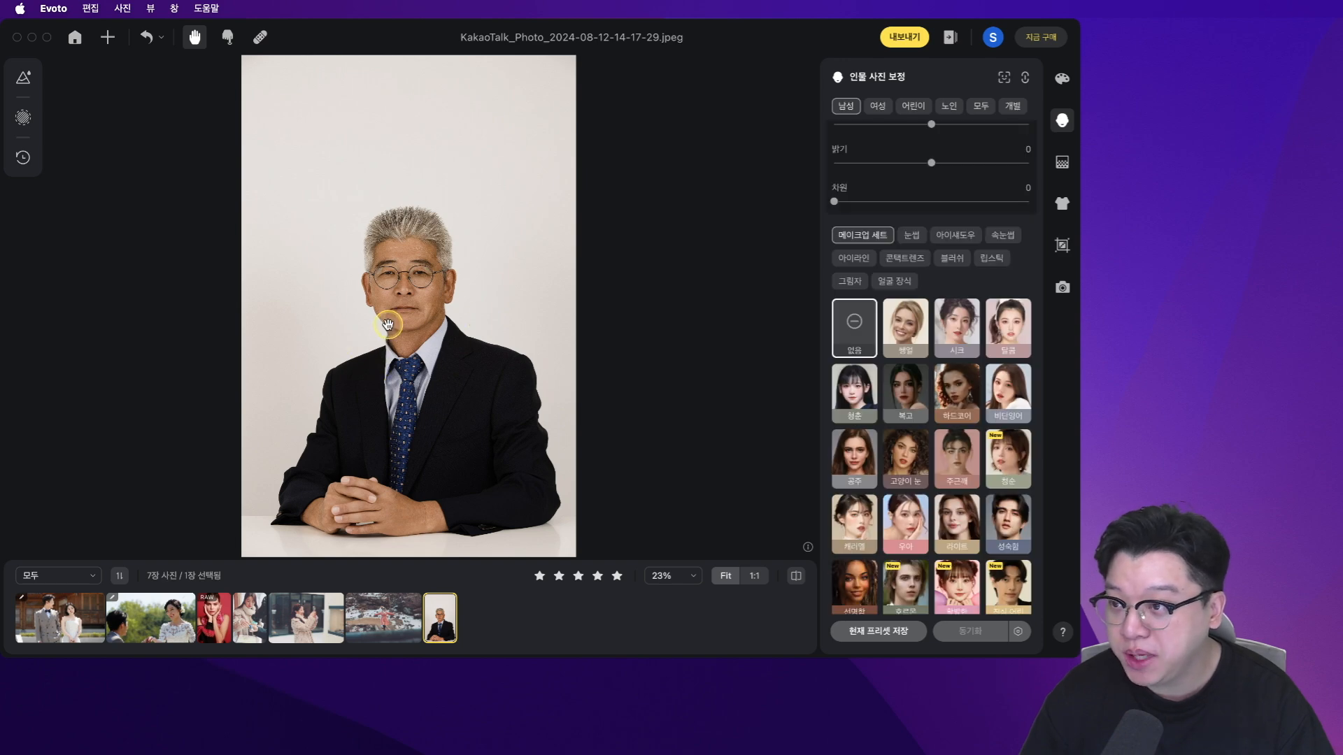
- Set 안경 빛반사 to 100 on the grey-haired man's portrait to reduce the reflections on his glasses
{"action": "scroll", "coordinate": [388, 325], "scroll_direction": "up", "scroll_amount": 5}
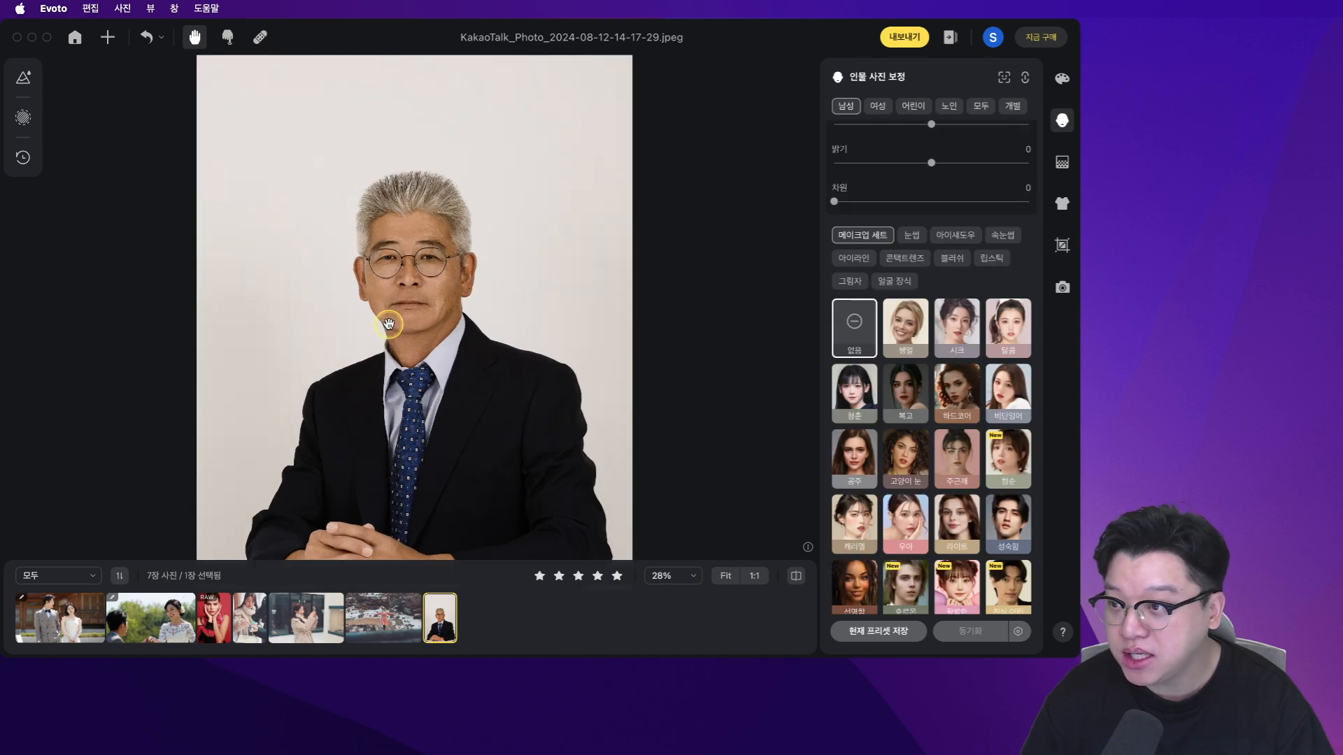
{"action": "scroll", "coordinate": [419, 321], "scroll_direction": "up", "scroll_amount": 5}
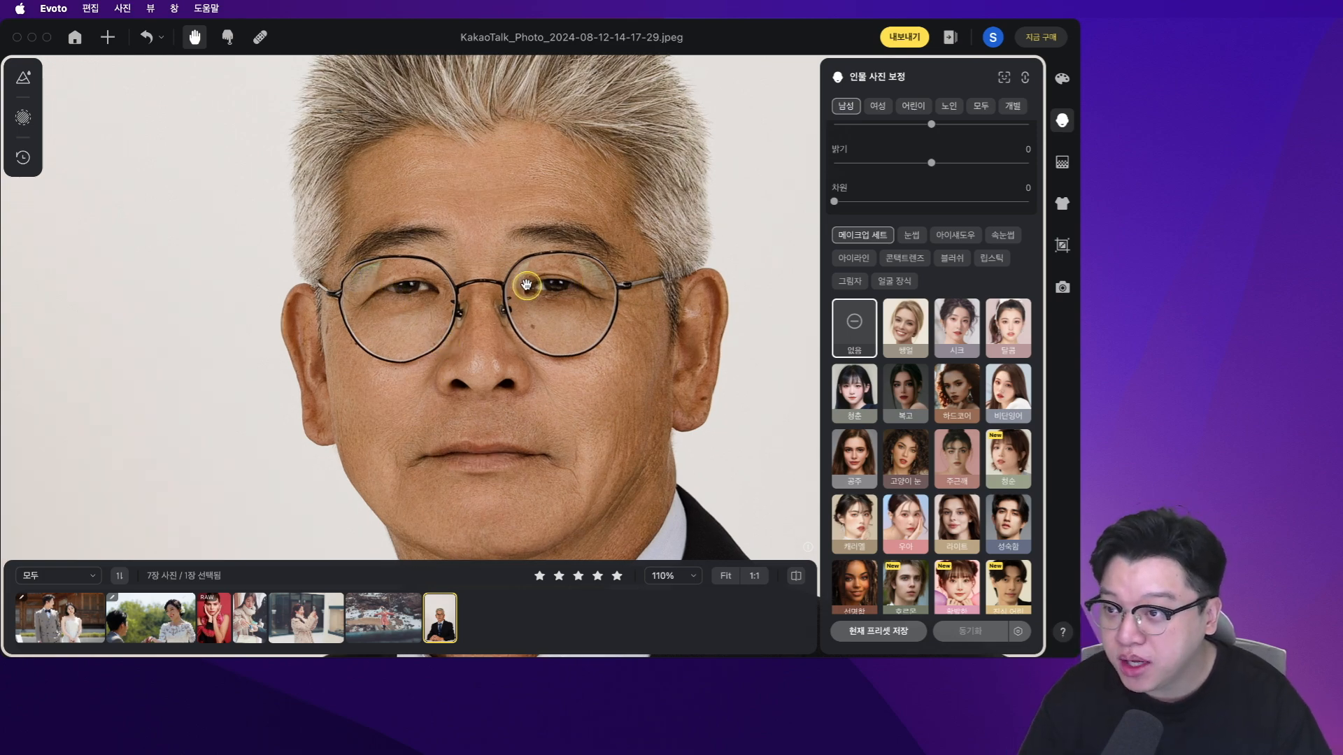
{"action": "scroll", "coordinate": [941, 255], "scroll_direction": "down", "scroll_amount": 10}
{"action": "scroll", "coordinate": [965, 441], "scroll_direction": "up", "scroll_amount": 8}
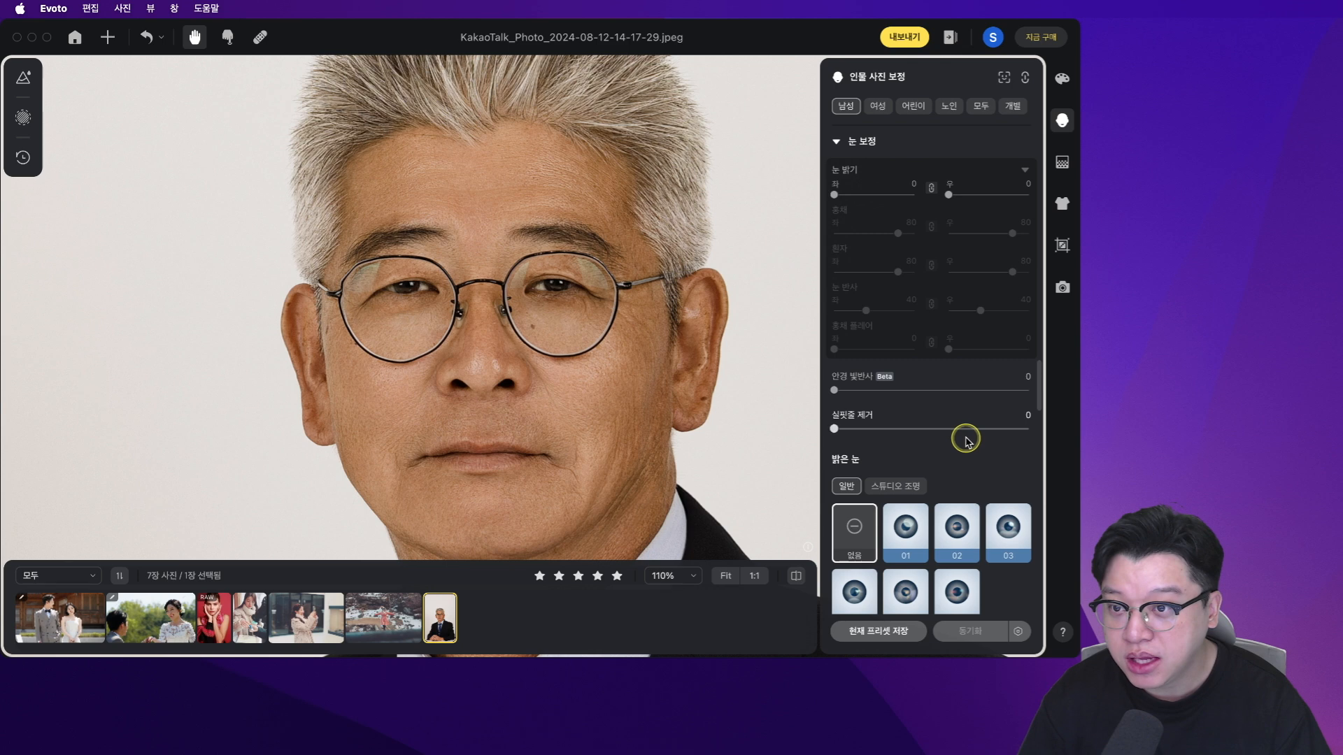
{"action": "scroll", "coordinate": [966, 441], "scroll_direction": "up", "scroll_amount": 10}
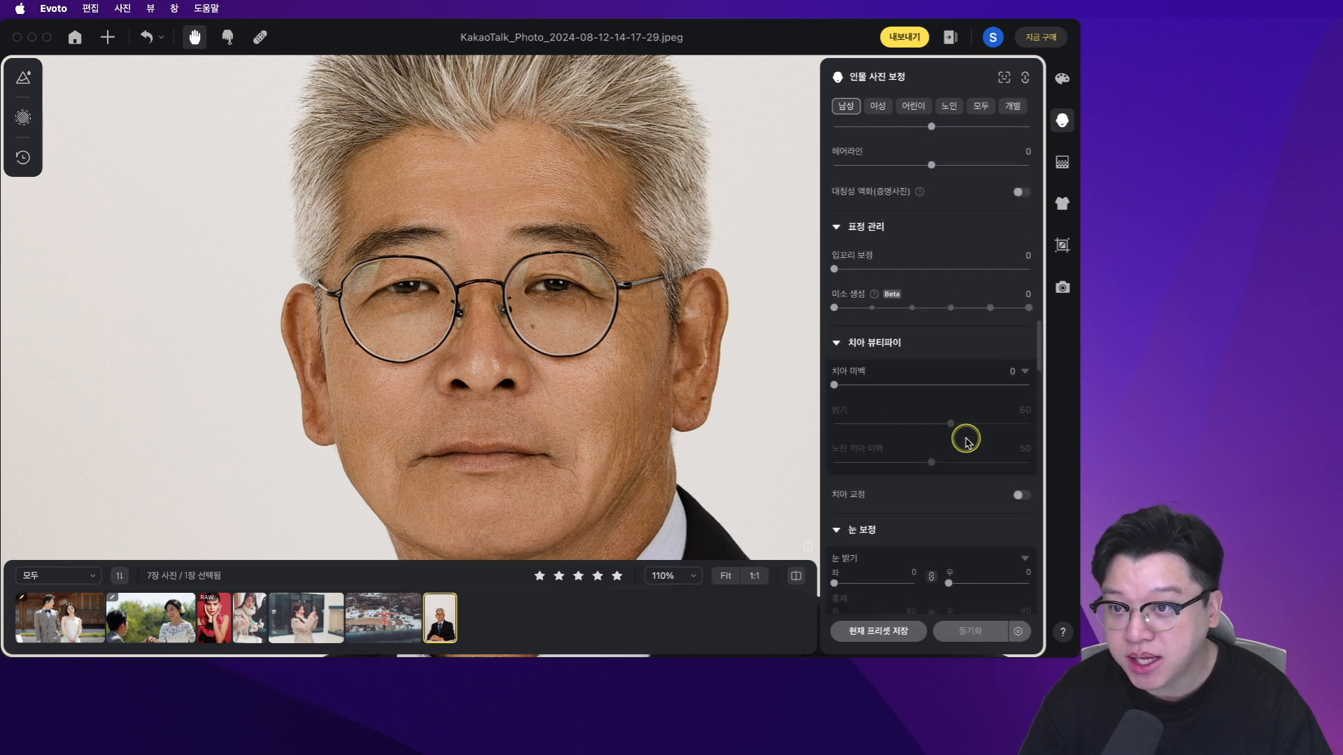
{"action": "scroll", "coordinate": [590, 303], "scroll_direction": "up", "scroll_amount": 1}
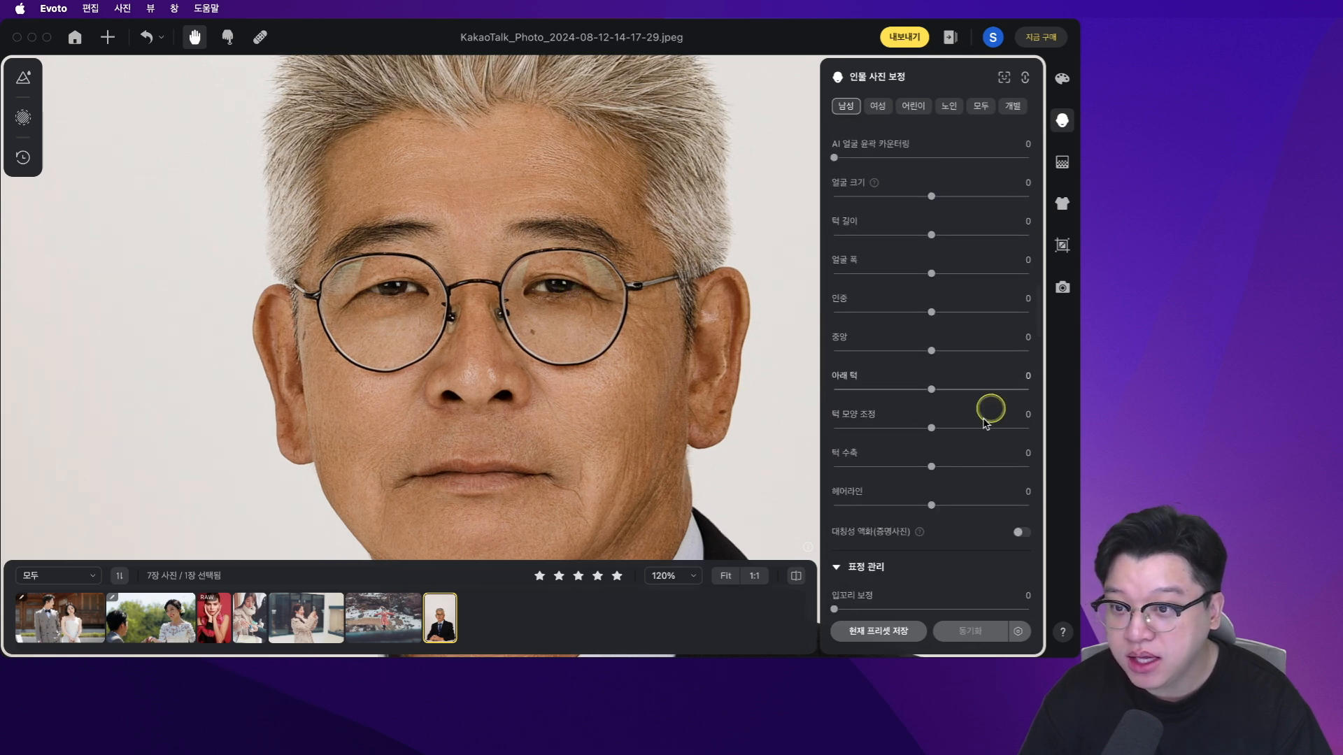
{"action": "scroll", "coordinate": [995, 462], "scroll_direction": "down", "scroll_amount": 10}
{"action": "scroll", "coordinate": [979, 462], "scroll_direction": "up", "scroll_amount": 3}
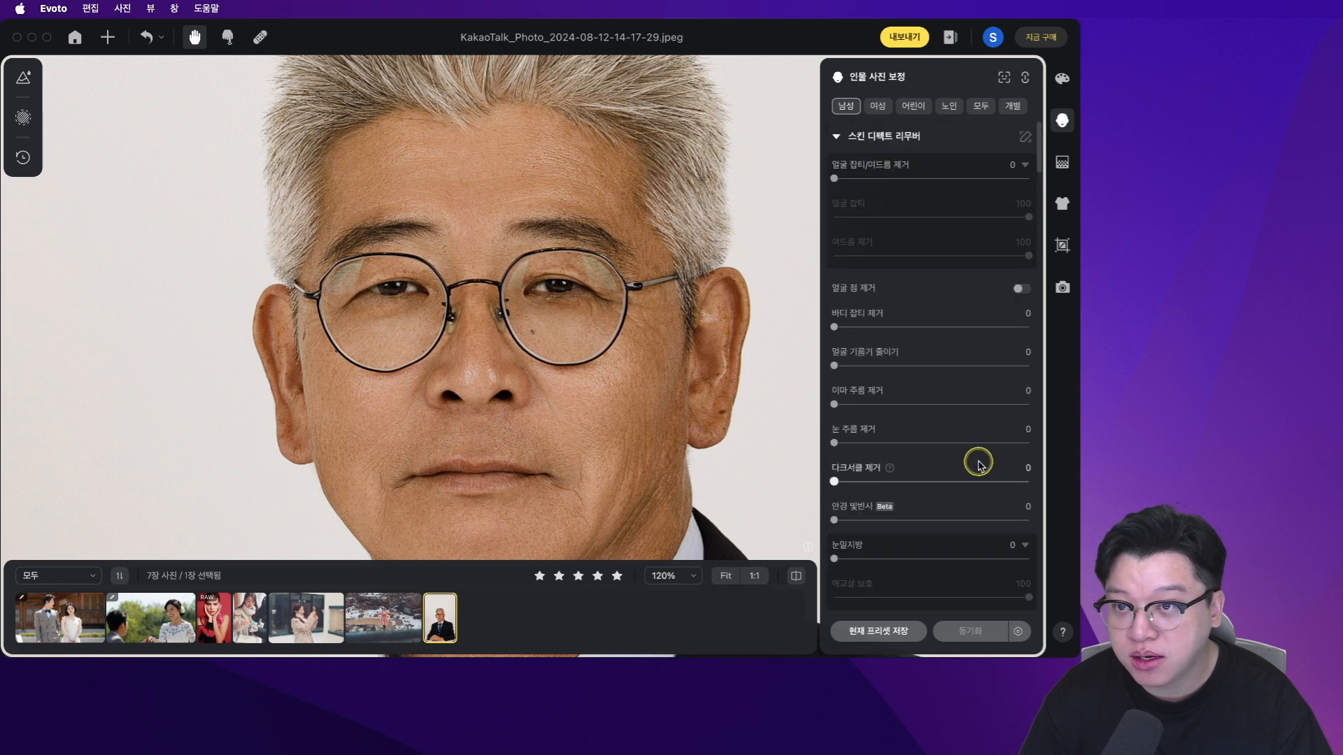
{"action": "scroll", "coordinate": [977, 462], "scroll_direction": "down", "scroll_amount": 3}
{"action": "scroll", "coordinate": [886, 437], "scroll_direction": "down", "scroll_amount": 1}
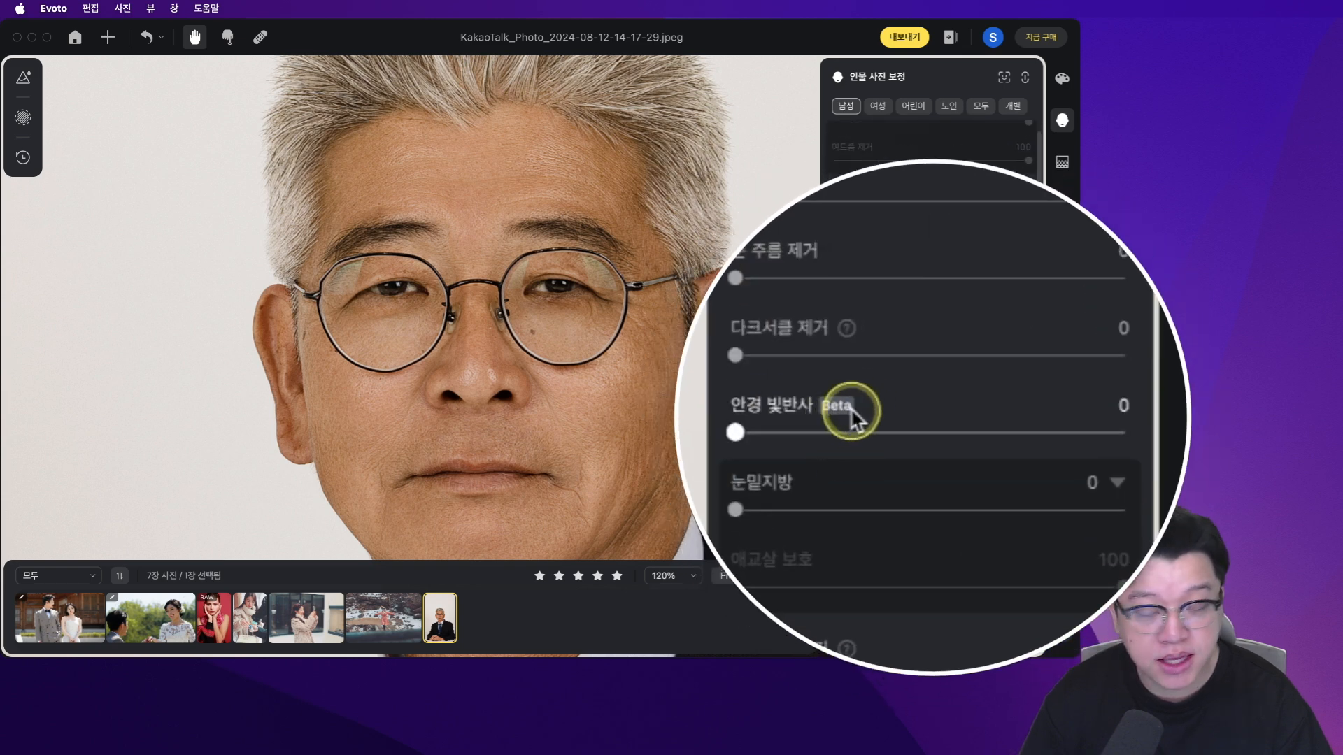
{"action": "left_click_drag", "start_coordinate": [741, 430], "coordinate": [1133, 431]}
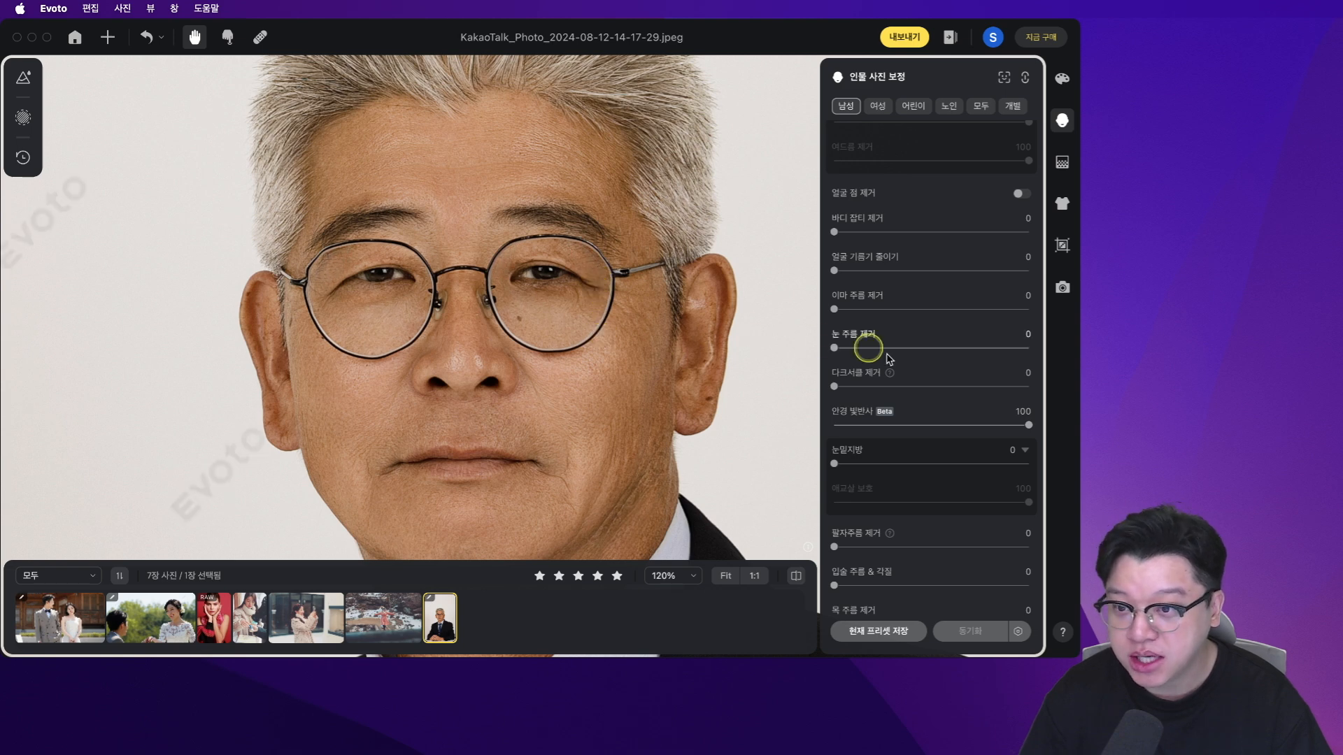
- Try 새치 염색 at 100 on the man's grey hair, check the face and hair, and reset it to 0
{"action": "scroll", "coordinate": [729, 411], "scroll_direction": "up", "scroll_amount": 1}
{"action": "scroll", "coordinate": [917, 450], "scroll_direction": "down", "scroll_amount": 10}
{"action": "scroll", "coordinate": [918, 454], "scroll_direction": "down", "scroll_amount": 15}
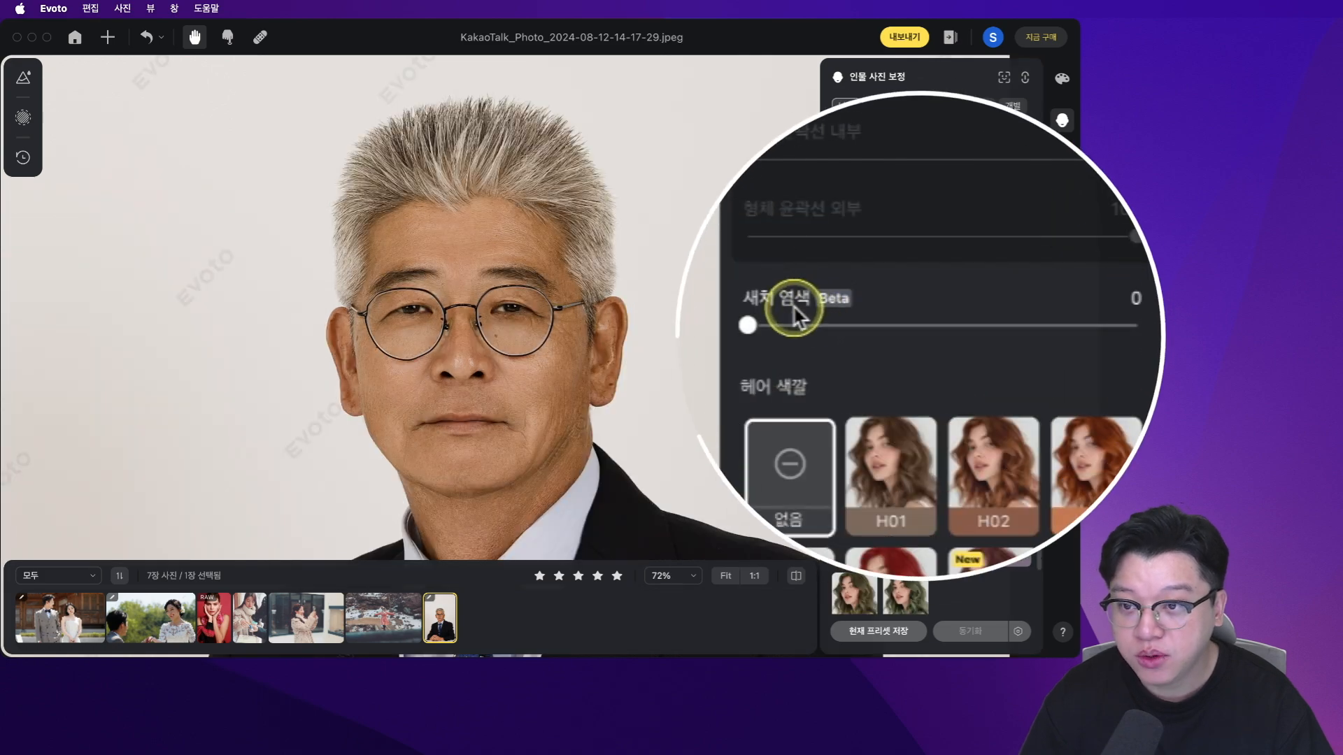
{"action": "scroll", "coordinate": [803, 251], "scroll_direction": "down", "scroll_amount": 1}
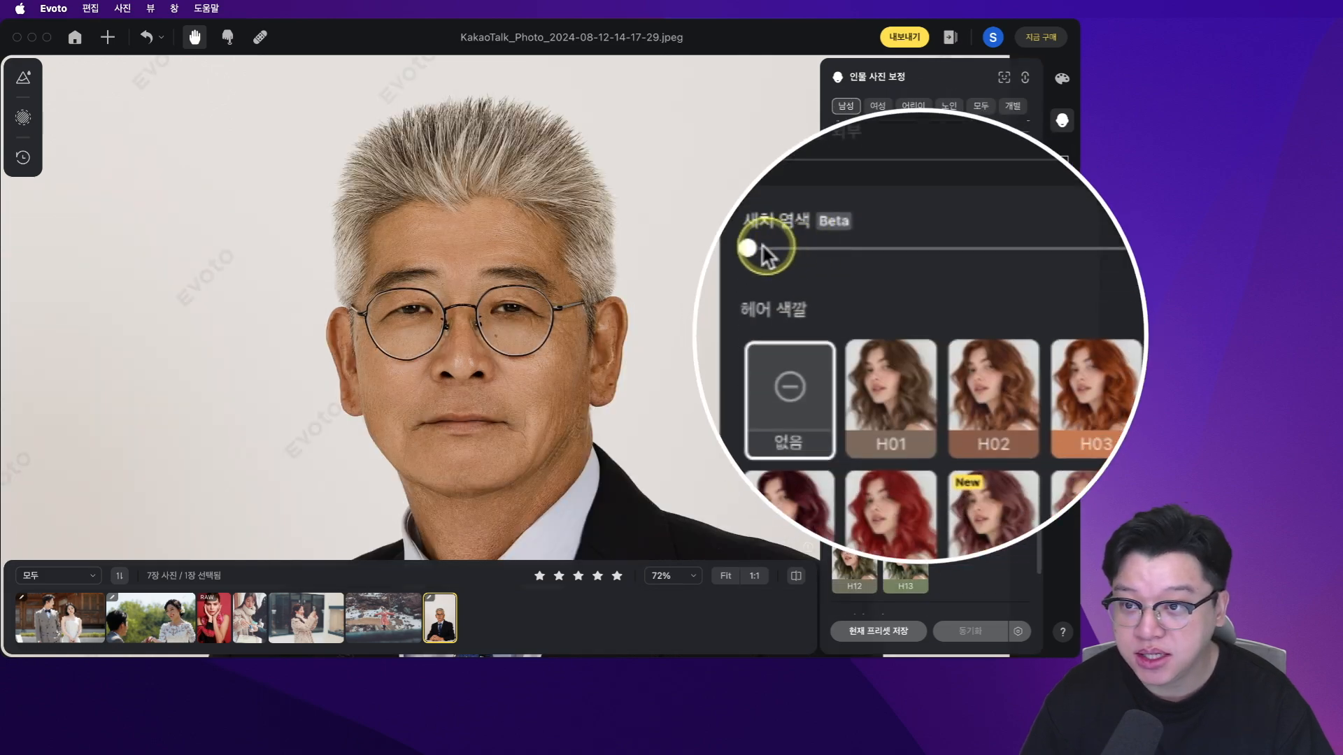
{"action": "left_click_drag", "start_coordinate": [745, 248], "coordinate": [1122, 252]}
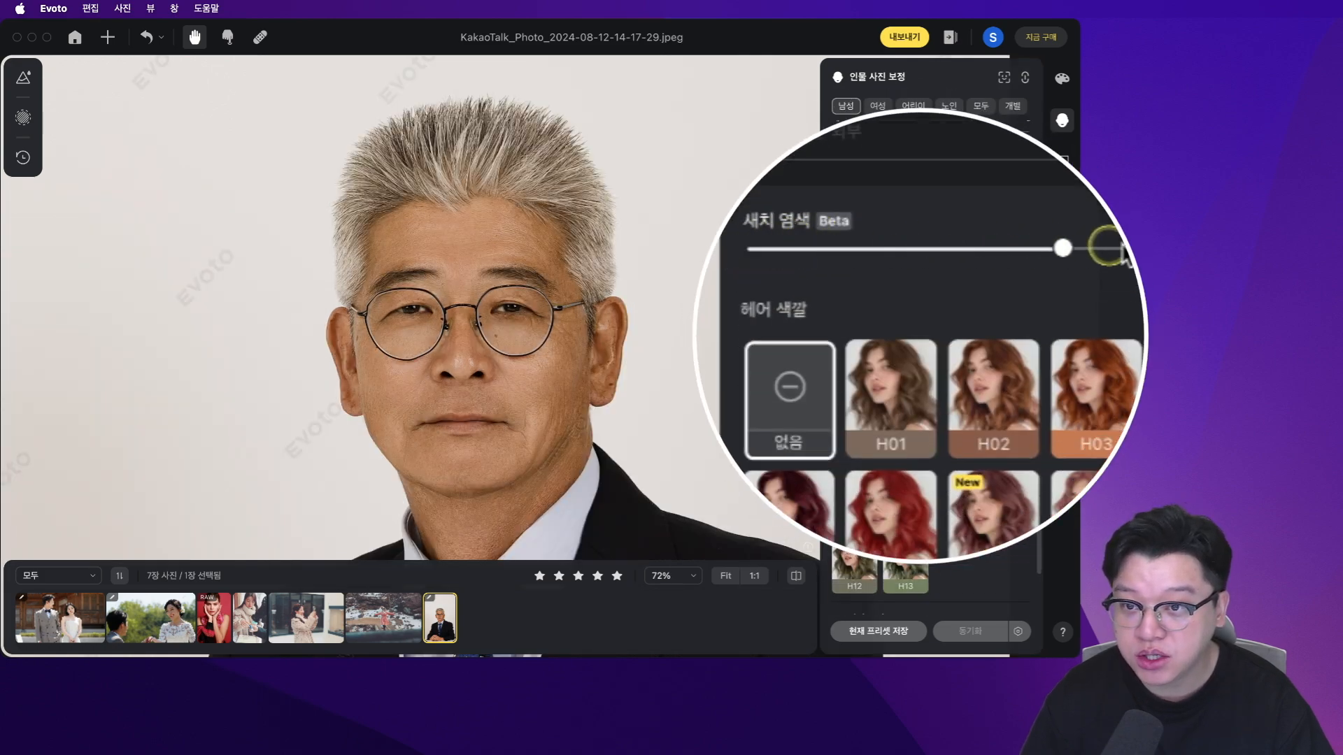
{"action": "left_click", "coordinate": [672, 361]}
{"action": "left_click", "coordinate": [674, 363]}
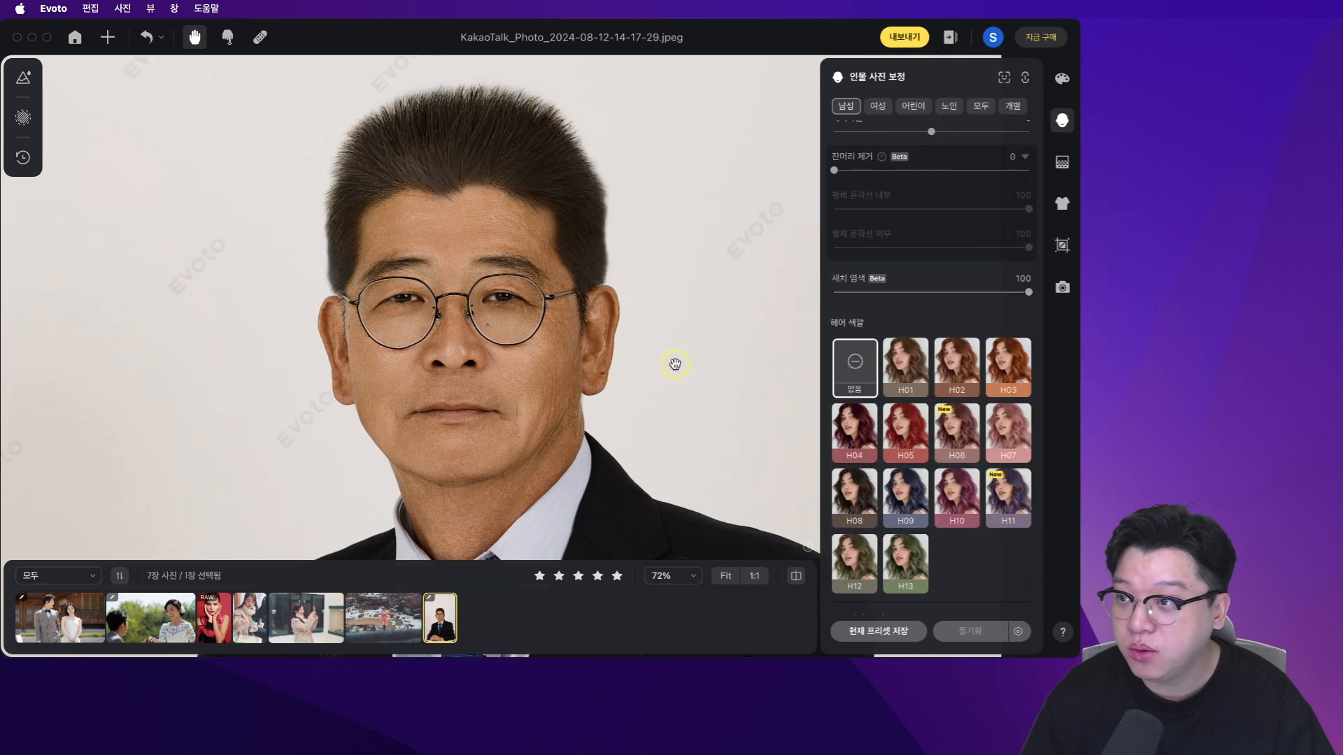
{"action": "double_click", "coordinate": [1031, 293]}
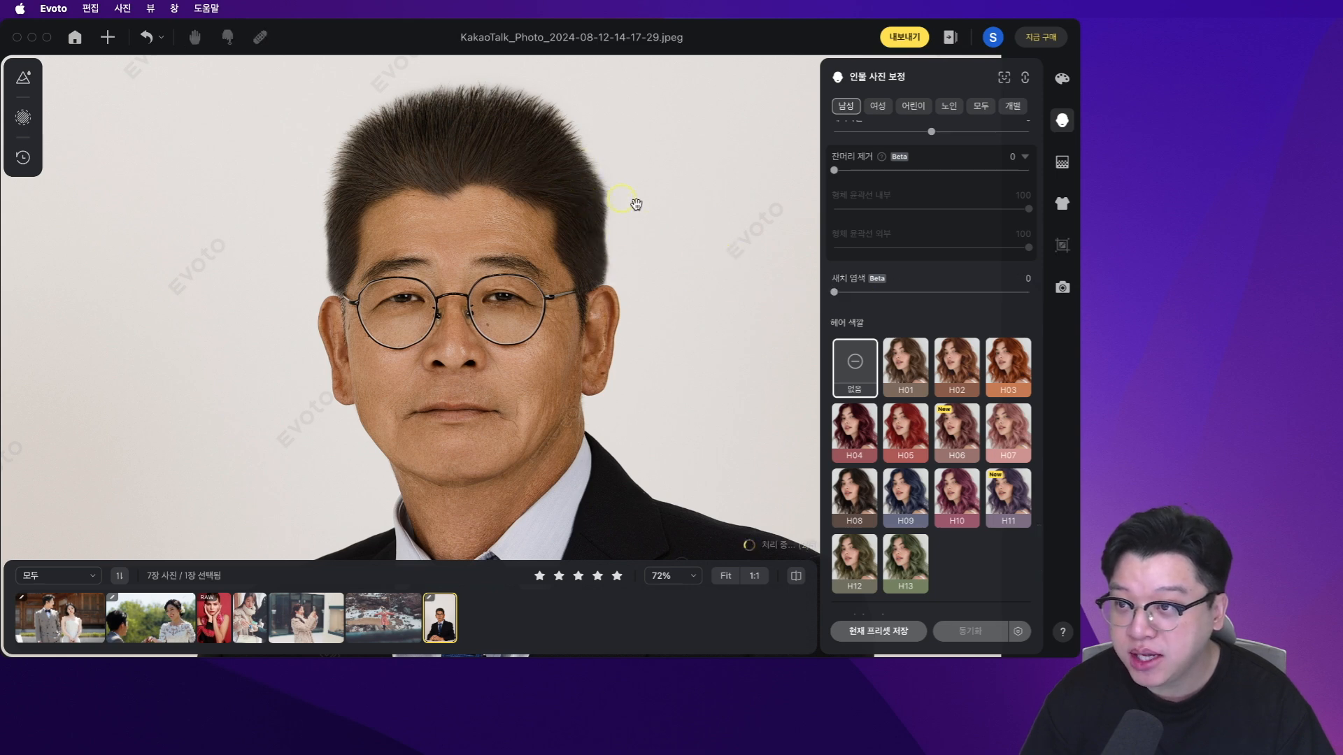
- Try hair colours H08, H12 and H04 on the man, and apply H08 with its amount at 100
{"action": "left_click", "coordinate": [862, 498]}
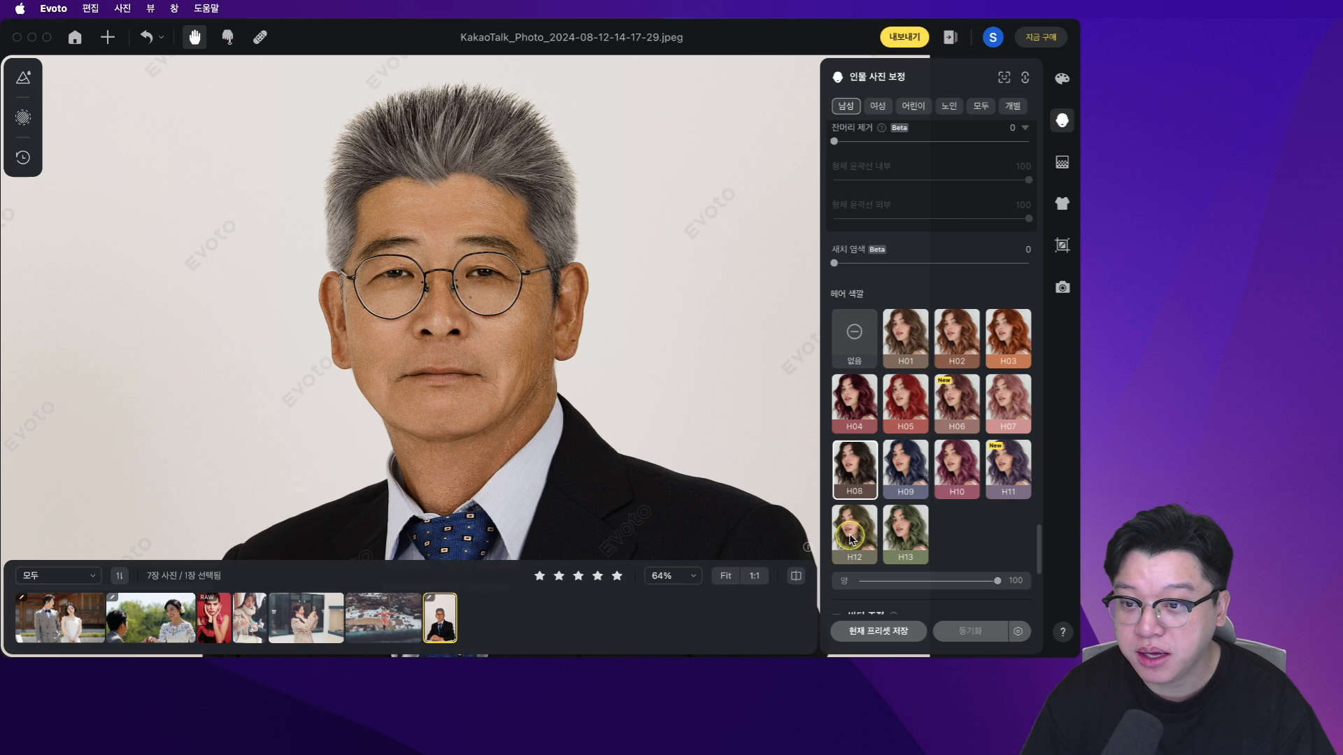
{"action": "left_click", "coordinate": [851, 538]}
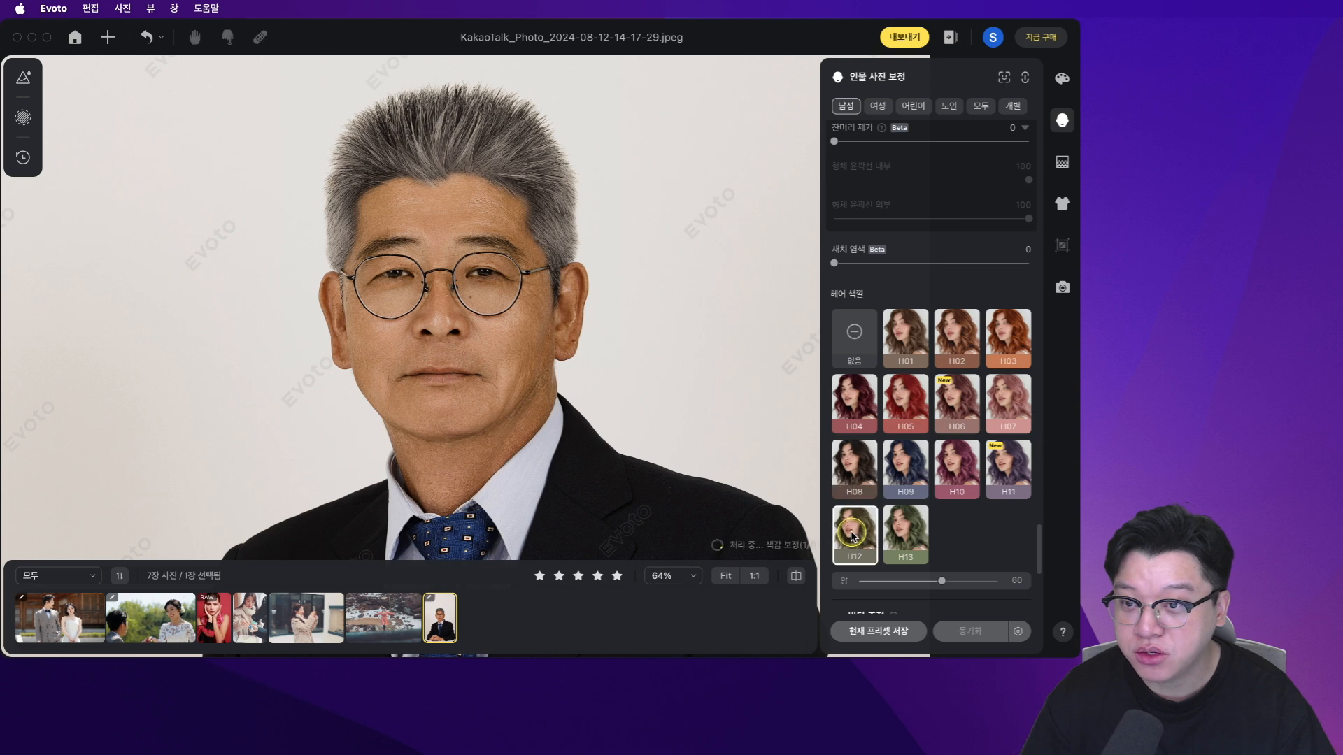
{"action": "left_click", "coordinate": [847, 405]}
{"action": "left_click", "coordinate": [854, 467]}
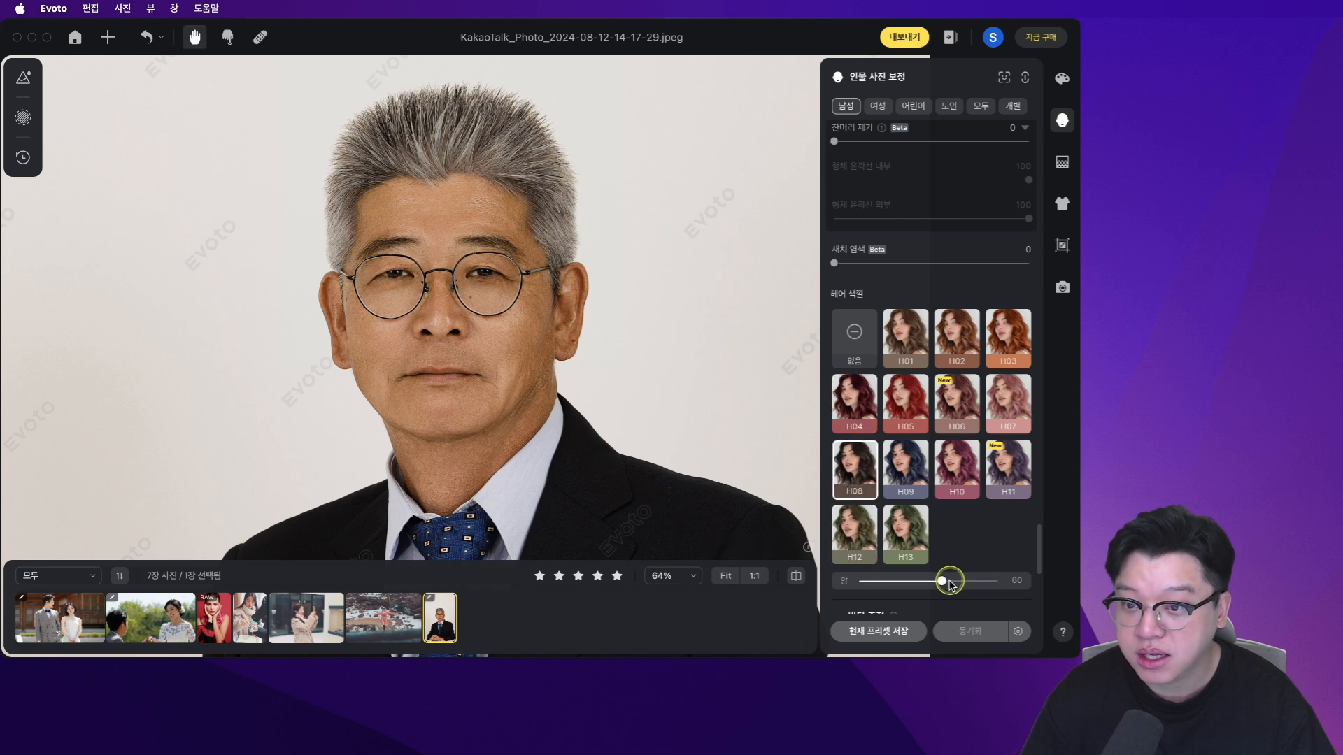
{"action": "left_click", "coordinate": [994, 580]}
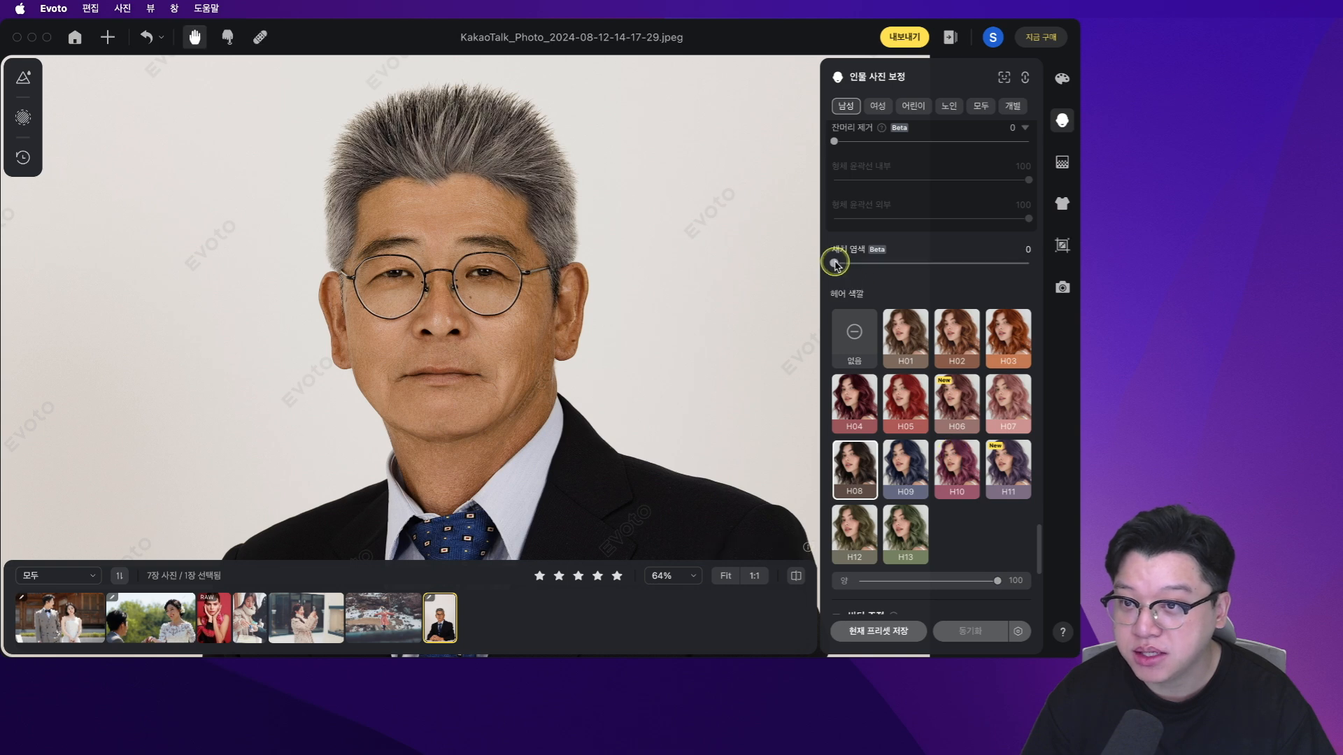
- Set 새치 염색 to 39 for the man and compare the original and retouched hair from farther out
{"action": "left_click", "coordinate": [909, 263]}
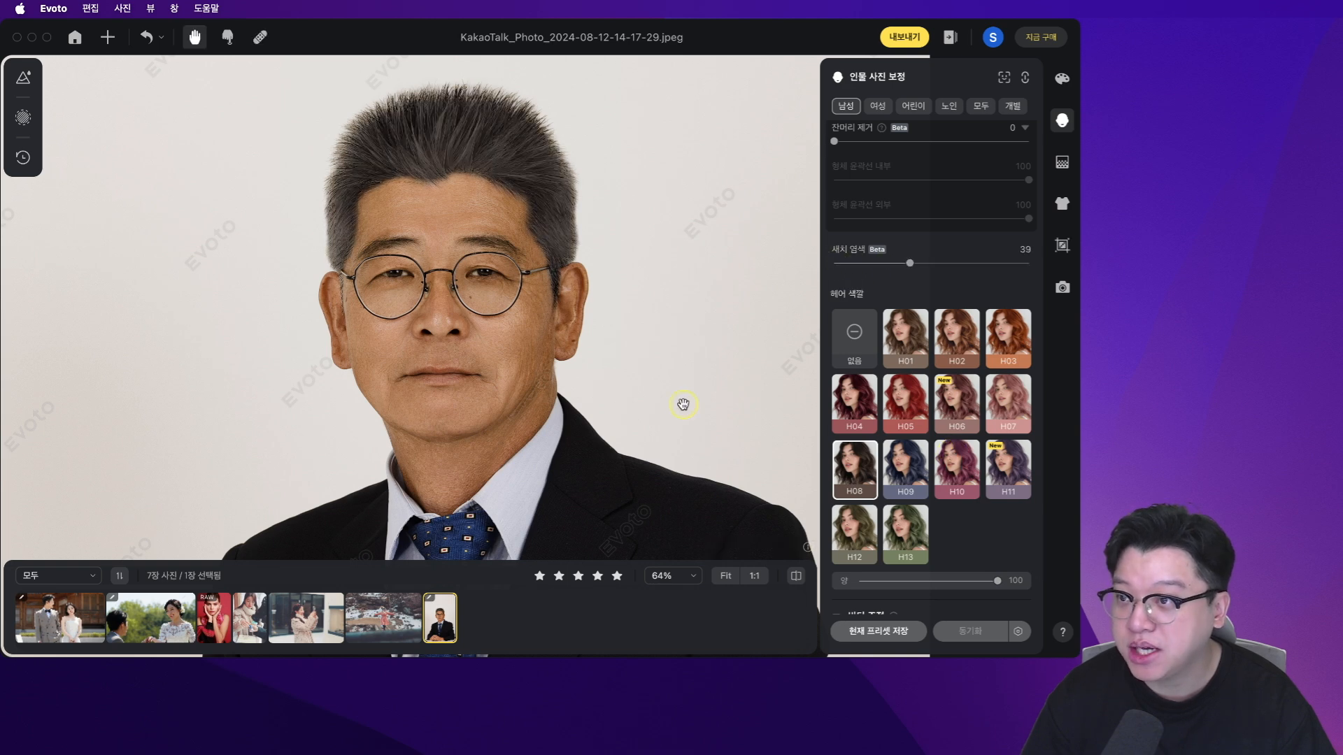
{"action": "scroll", "coordinate": [684, 404], "scroll_direction": "down", "scroll_amount": 5}
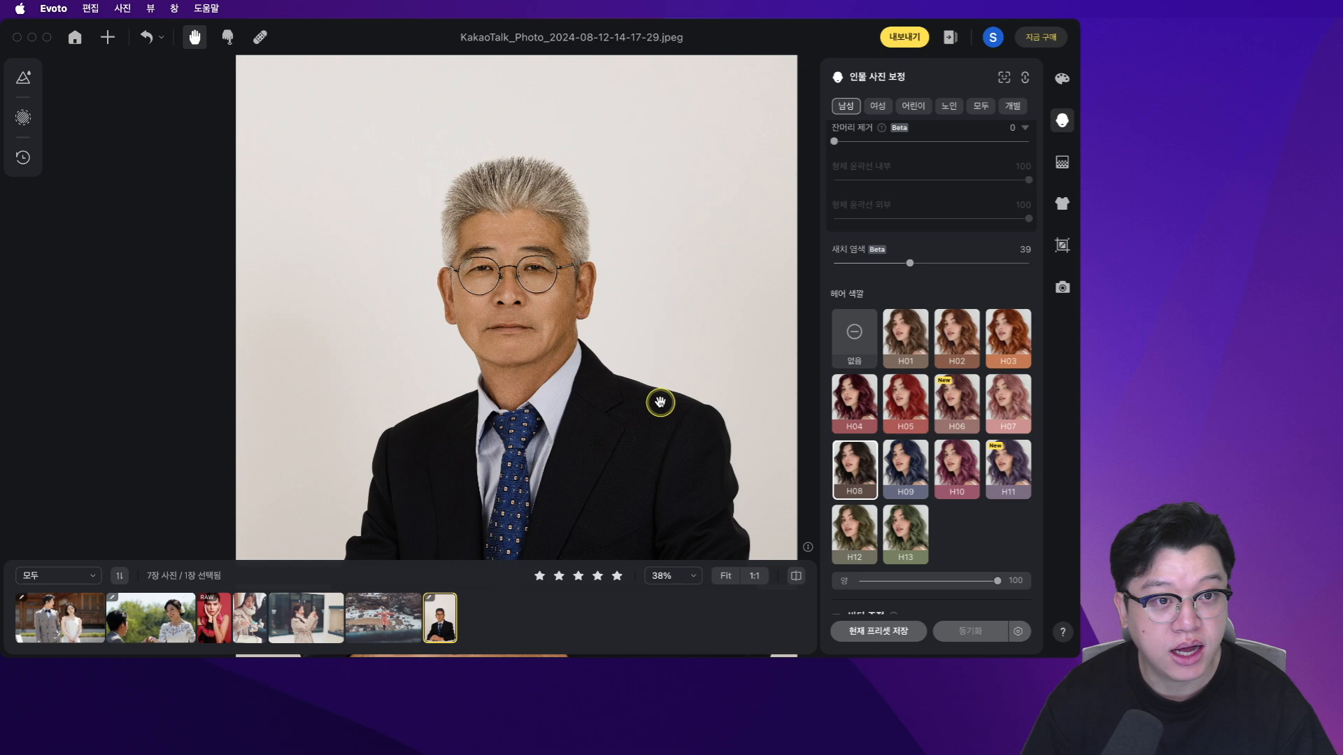
{"action": "key", "text": "space"}
{"action": "key", "text": "space"}
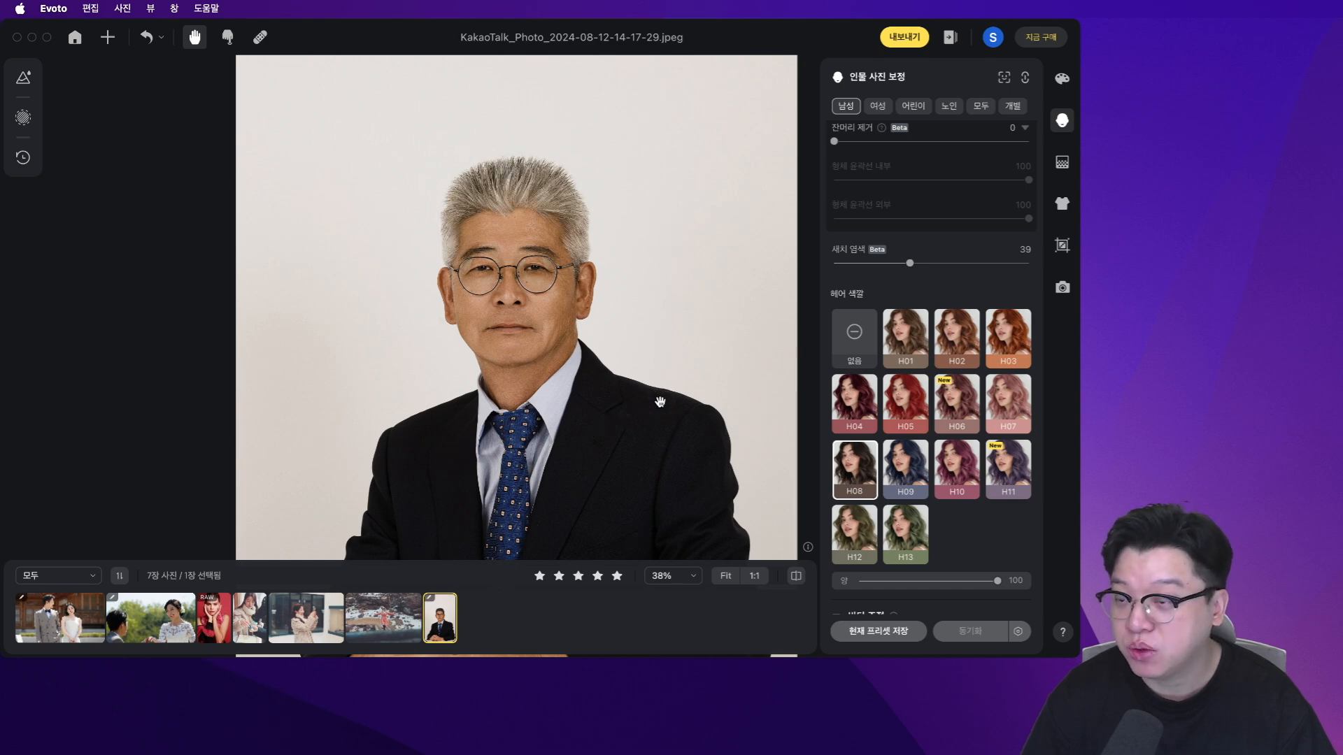
{"action": "key", "text": "space"}
{"action": "key", "text": "space"}
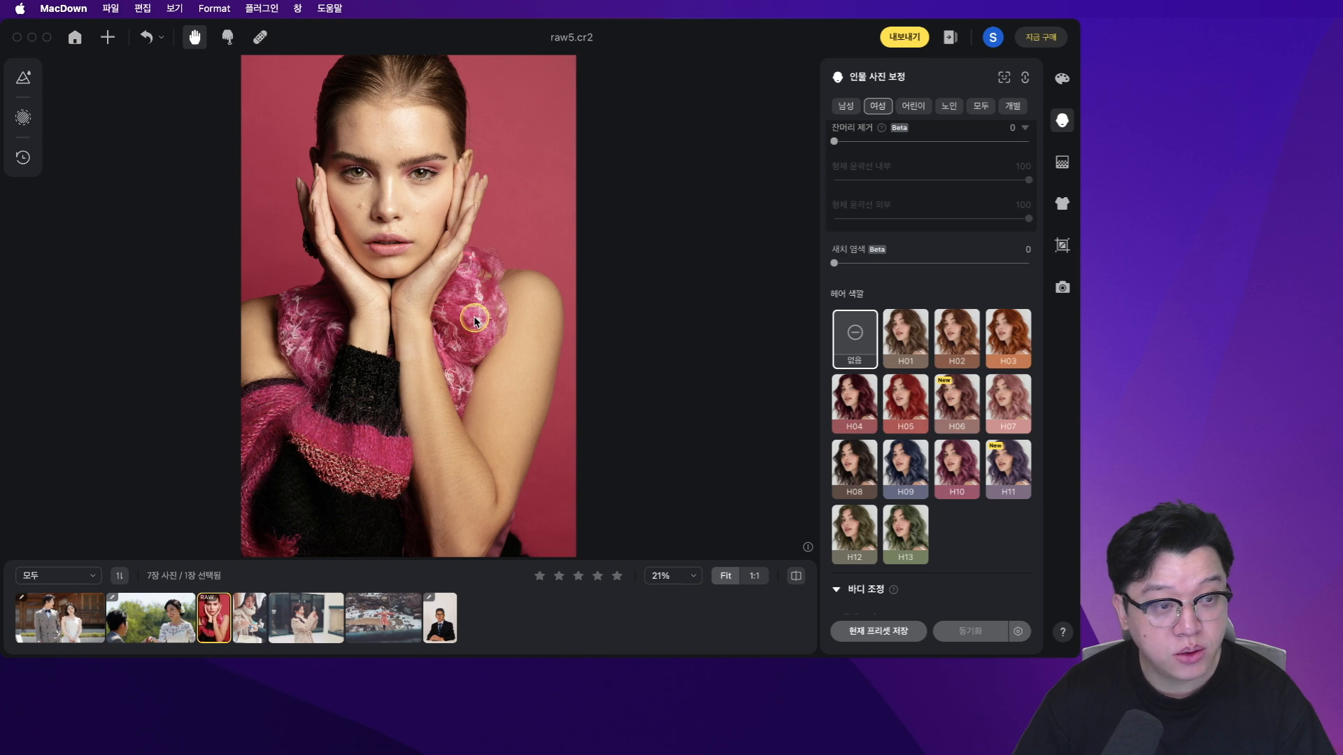
- Set 얼굴 잡티/여드름 제거 to 100 on the woman in raw5.cr2 and check her skin up close and in the whole photo
{"action": "left_click", "coordinate": [475, 318]}
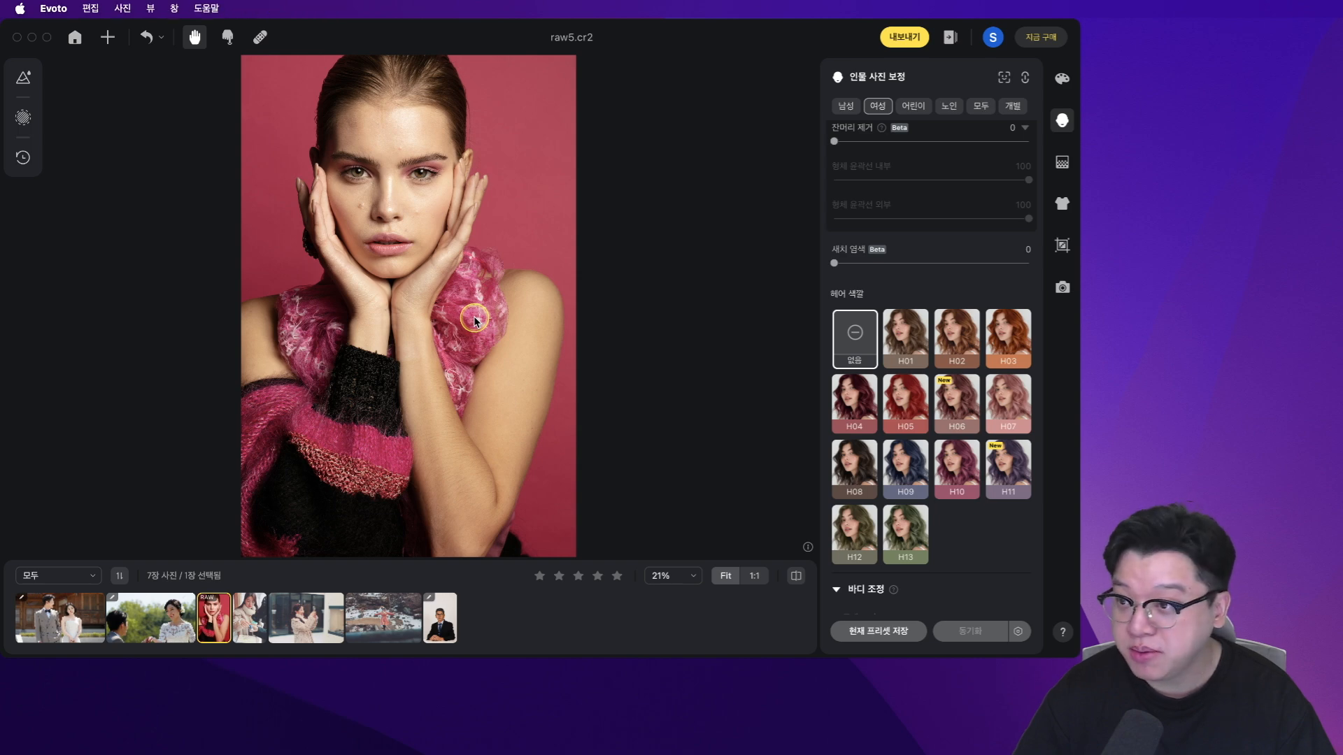
{"action": "scroll", "coordinate": [354, 218], "scroll_direction": "up", "scroll_amount": 5}
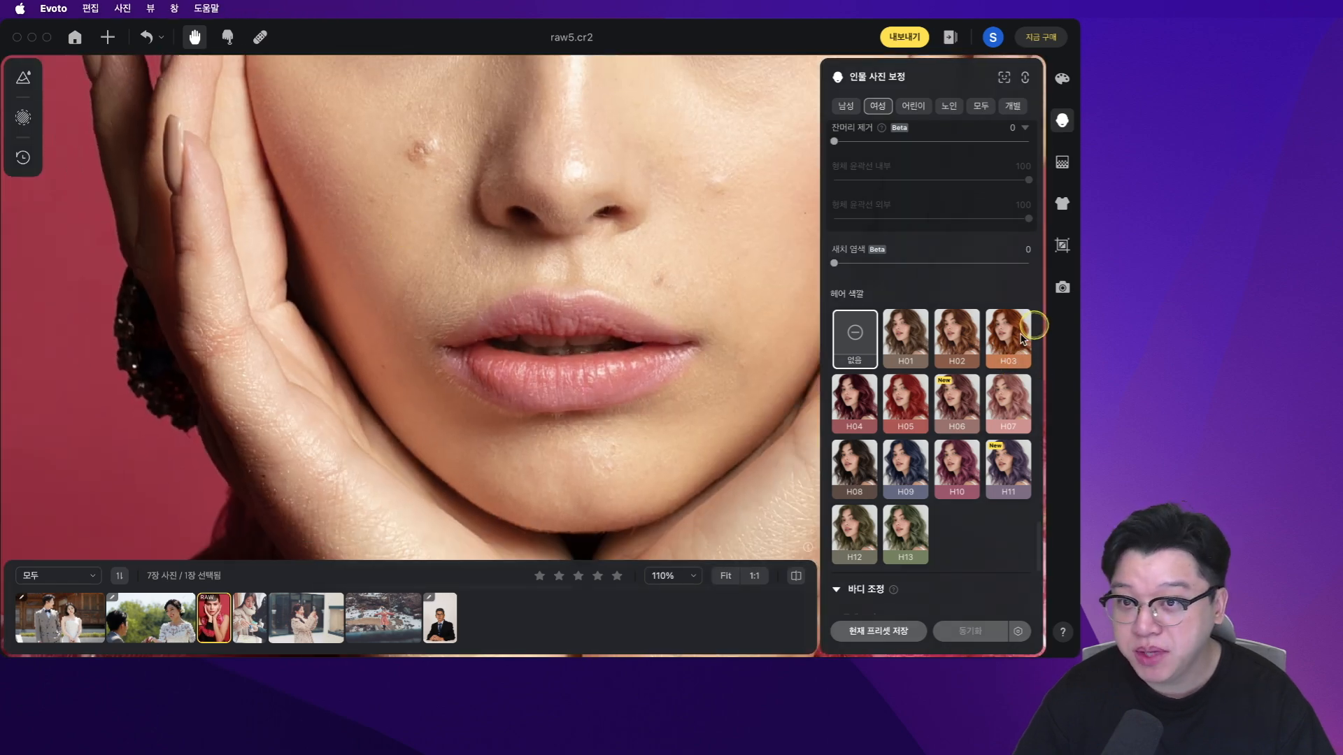
{"action": "scroll", "coordinate": [948, 409], "scroll_direction": "down", "scroll_amount": 10}
{"action": "scroll", "coordinate": [937, 420], "scroll_direction": "up", "scroll_amount": 10}
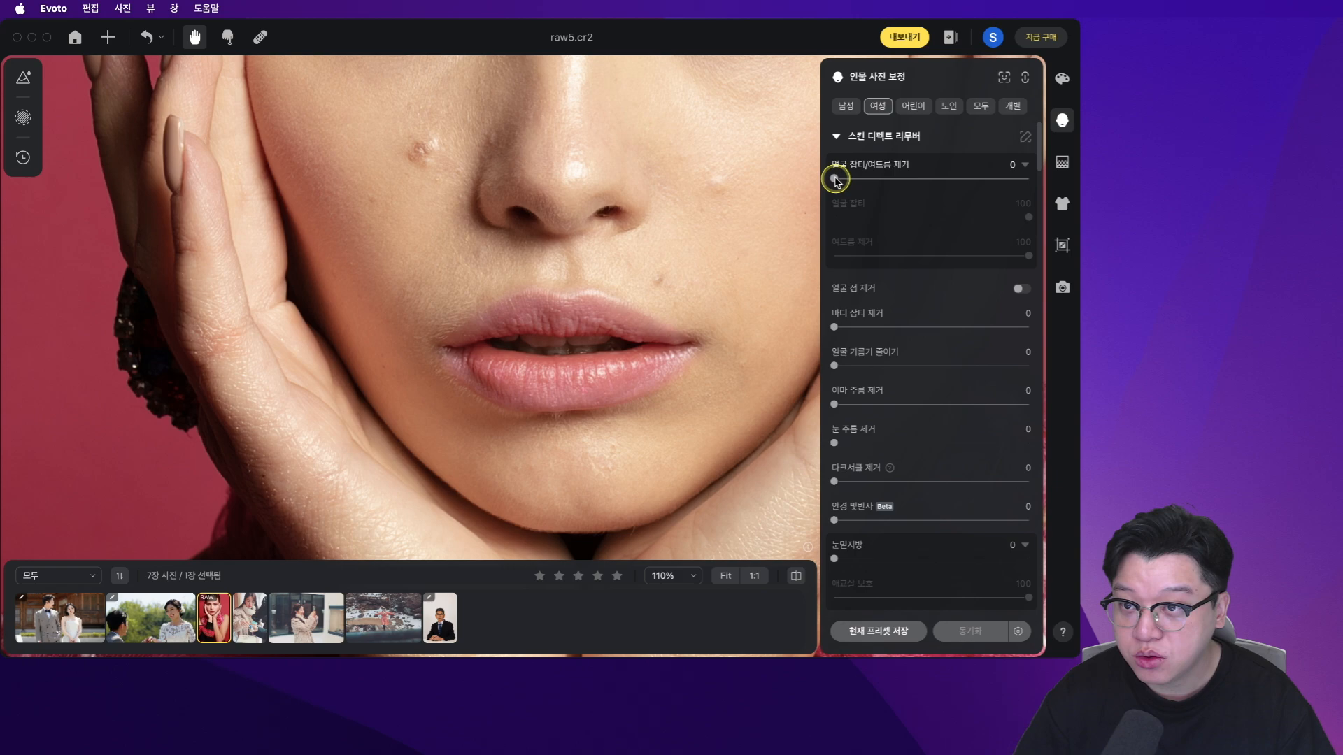
{"action": "left_click_drag", "start_coordinate": [925, 179], "coordinate": [1028, 178]}
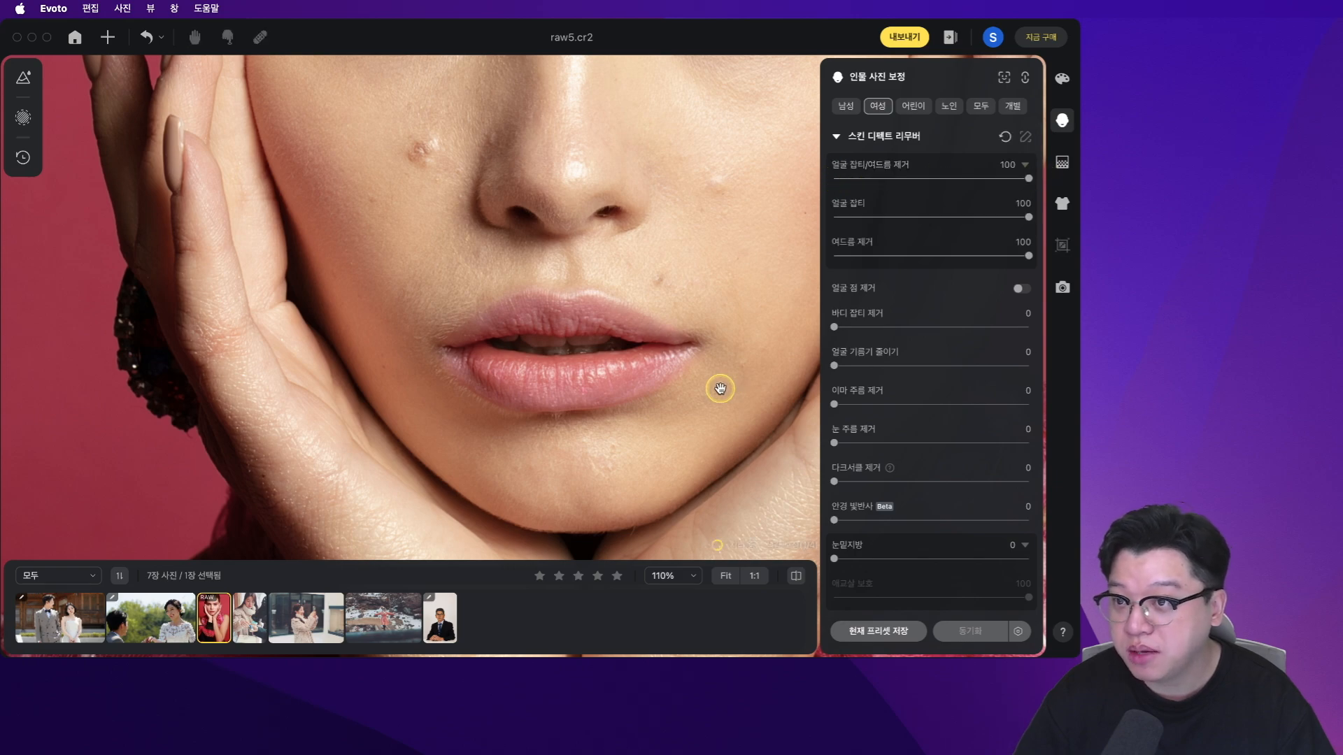
{"action": "scroll", "coordinate": [721, 389], "scroll_direction": "down", "scroll_amount": 5}
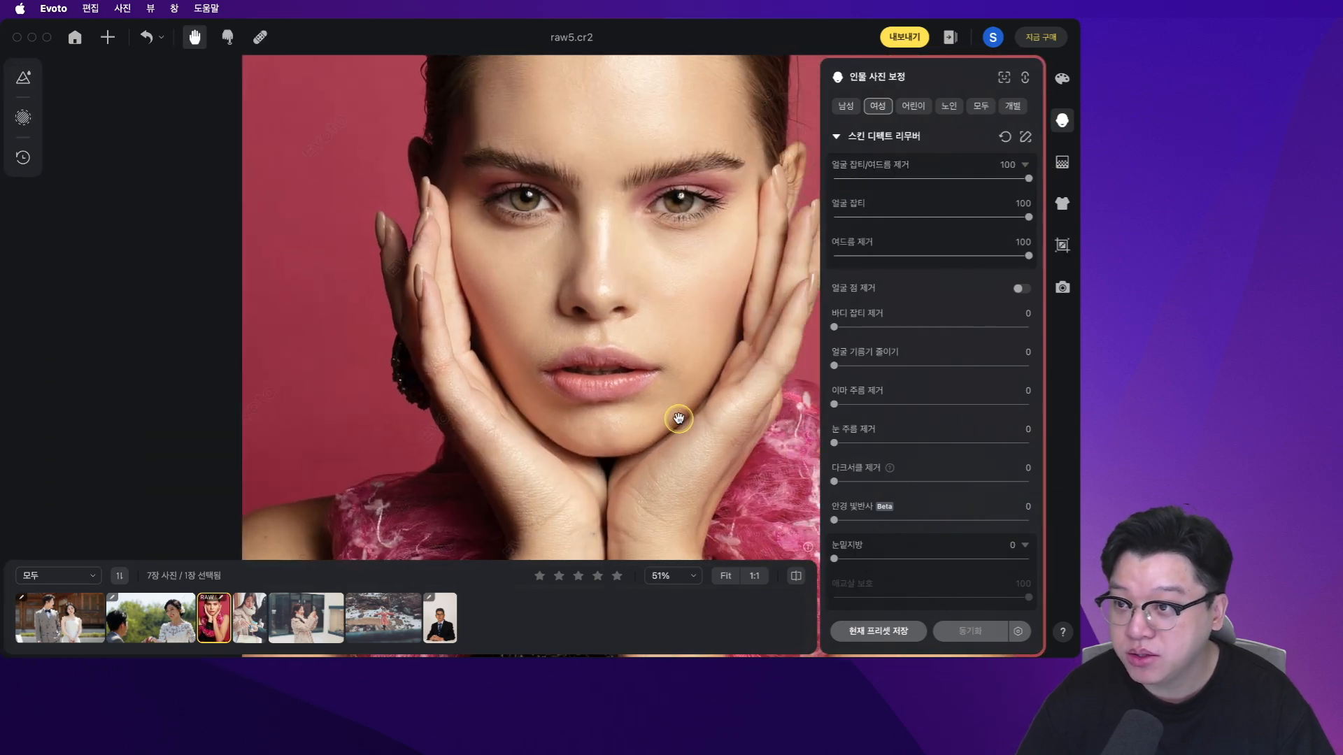
{"action": "scroll", "coordinate": [679, 421], "scroll_direction": "down", "scroll_amount": 2}
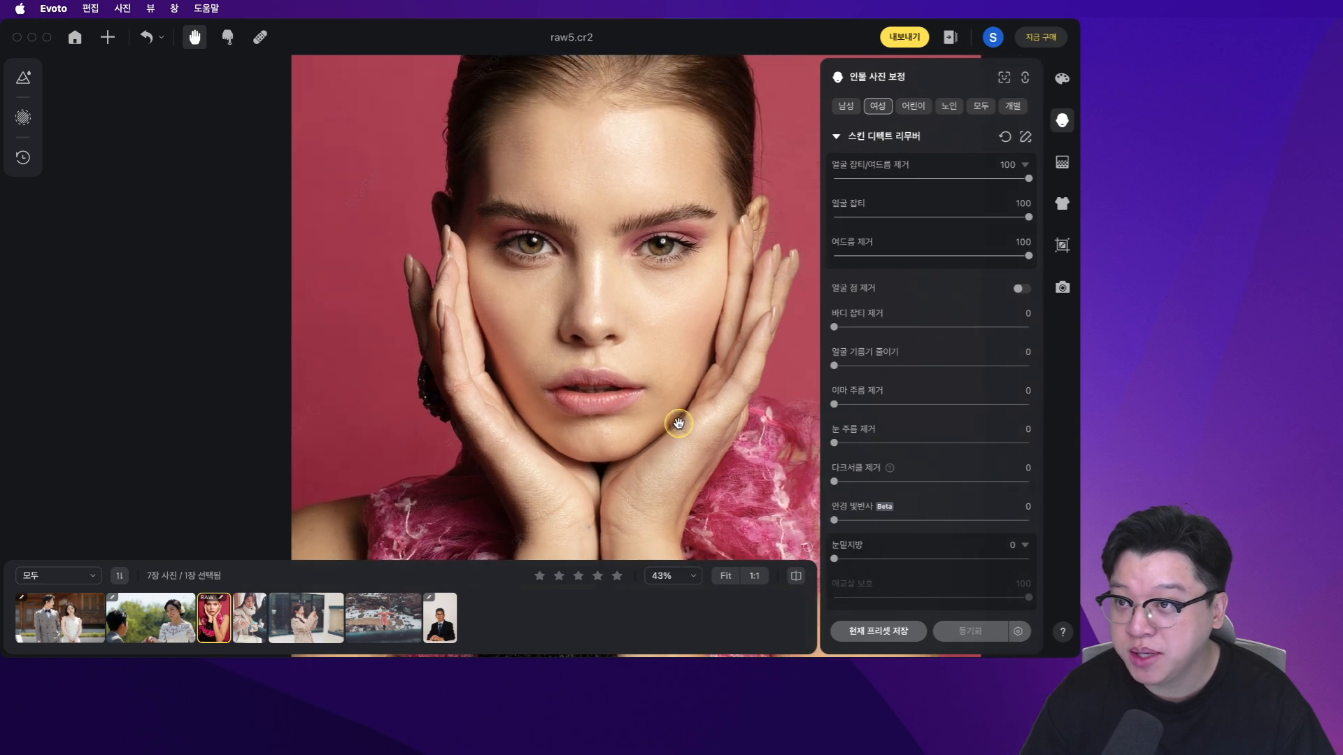
{"action": "scroll", "coordinate": [685, 420], "scroll_direction": "down", "scroll_amount": 3}
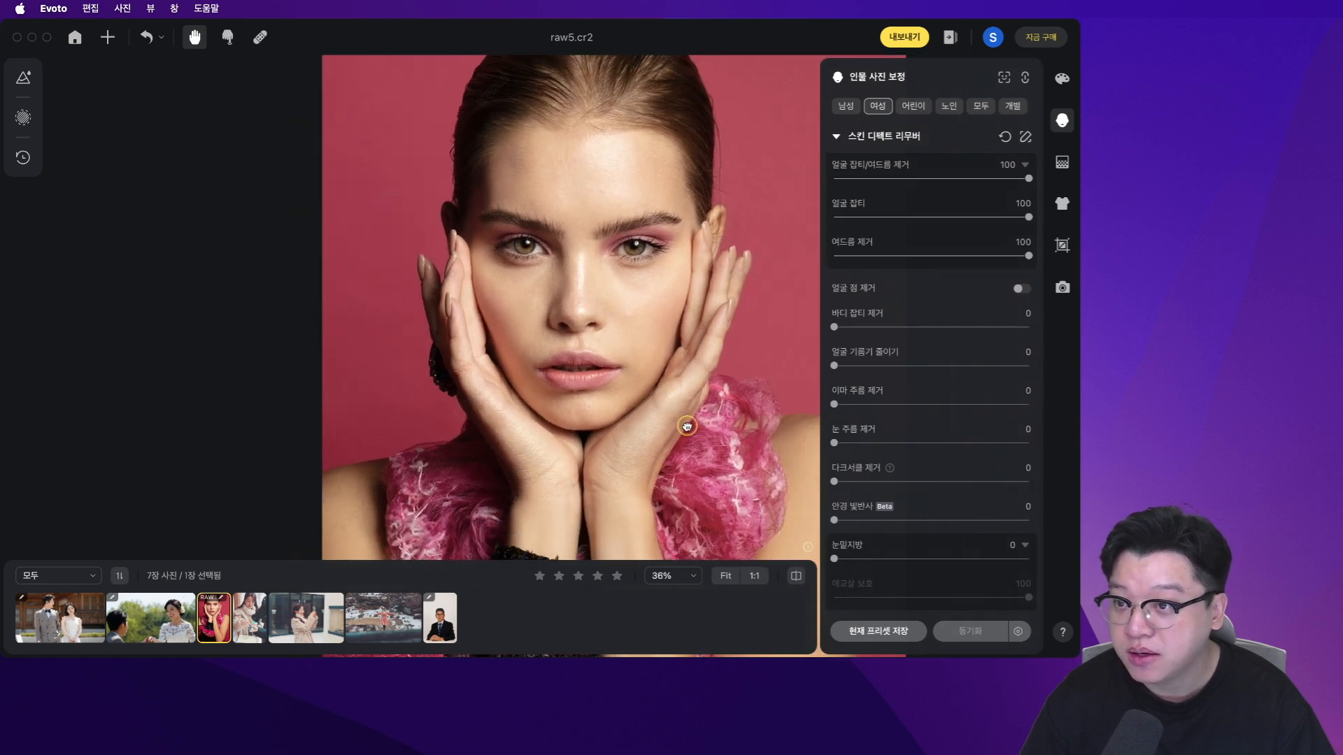
{"action": "left_click", "coordinate": [726, 576]}
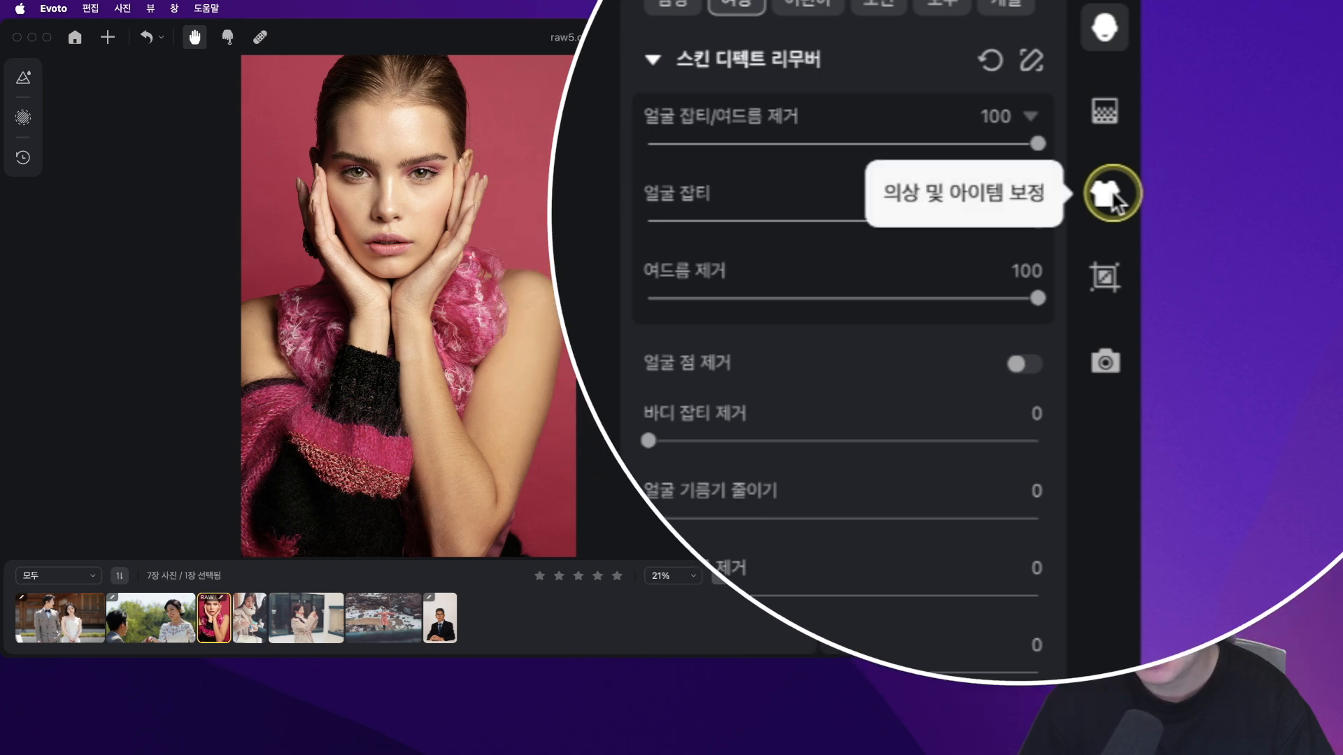
- Try the 화이트, 그레이02 and 패브릭02 backgrounds on the raw5.cr2 portrait, apply 브라운03, and compare it with the original
{"action": "left_click", "coordinate": [1109, 113]}
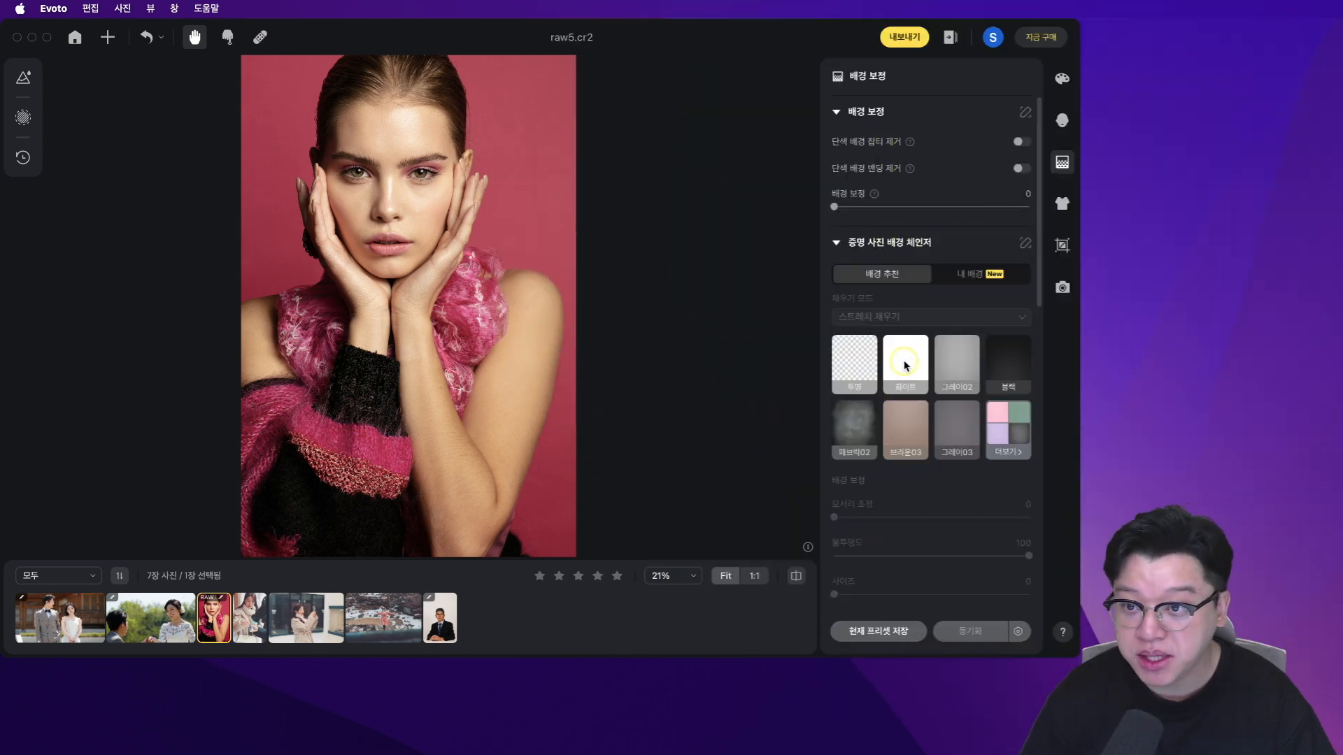
{"action": "left_click", "coordinate": [905, 365]}
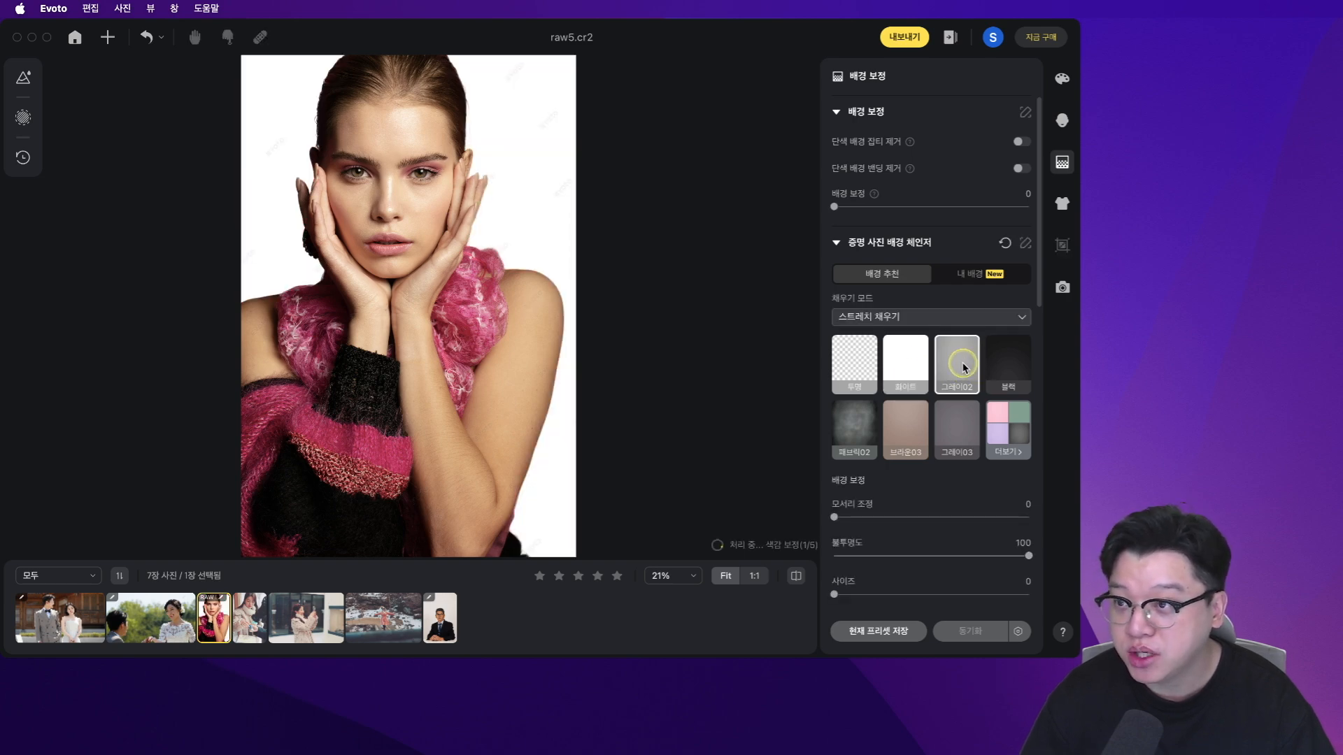
{"action": "left_click", "coordinate": [856, 427]}
{"action": "left_click", "coordinate": [912, 433]}
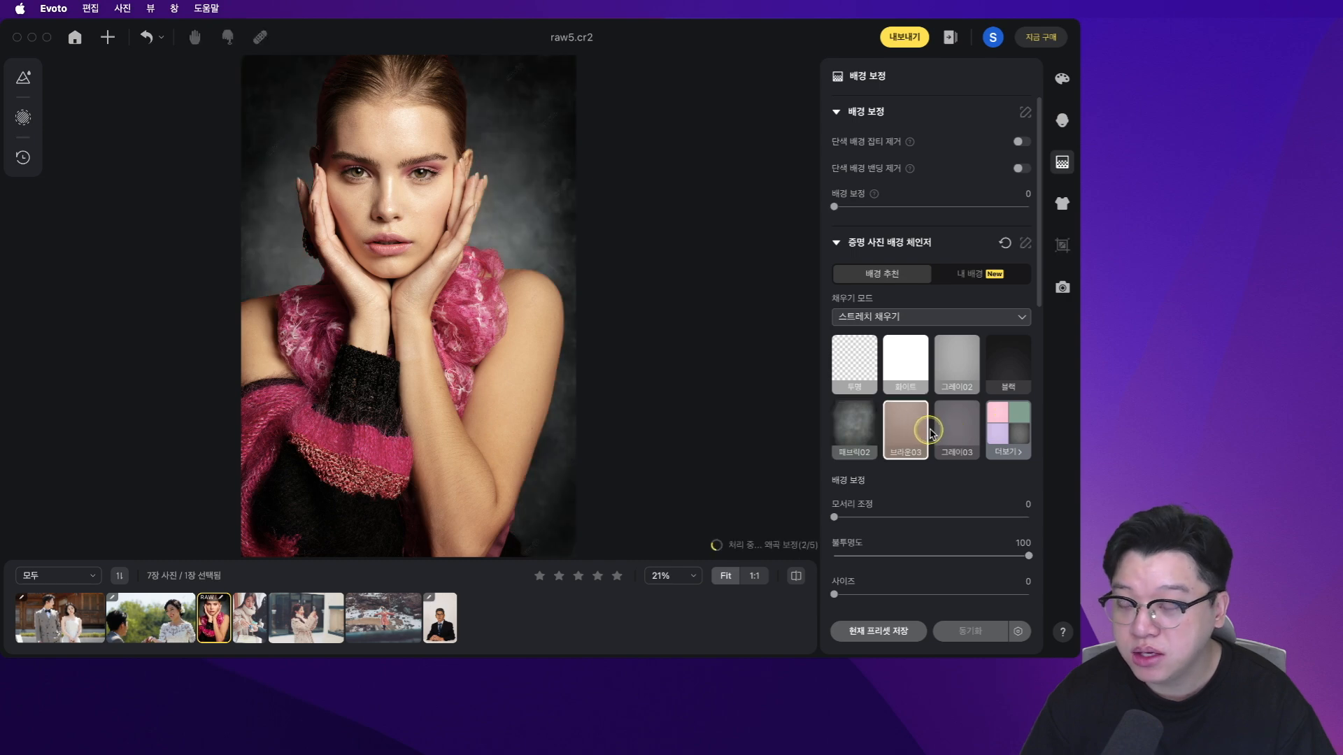
{"action": "left_click", "coordinate": [532, 180]}
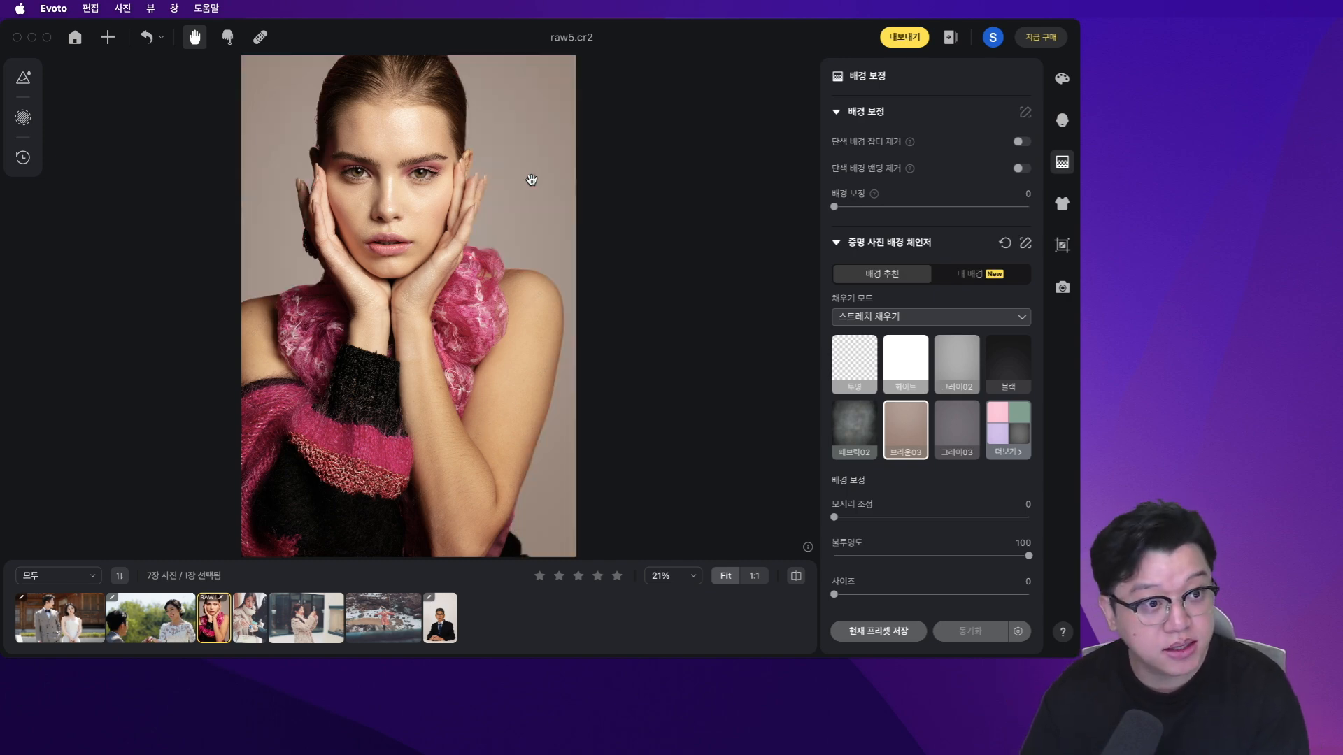
{"action": "left_click", "coordinate": [532, 179]}
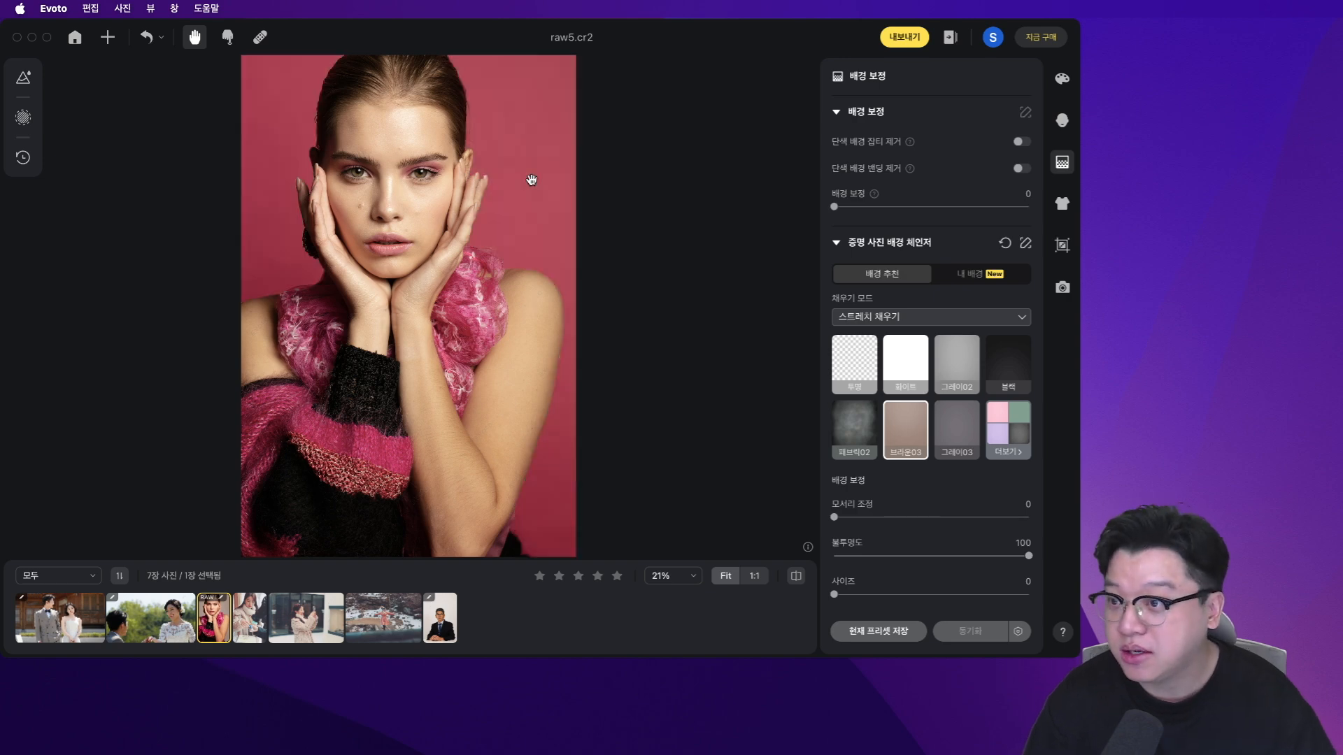
{"action": "left_click_drag", "start_coordinate": [467, 183], "coordinate": [489, 225]}
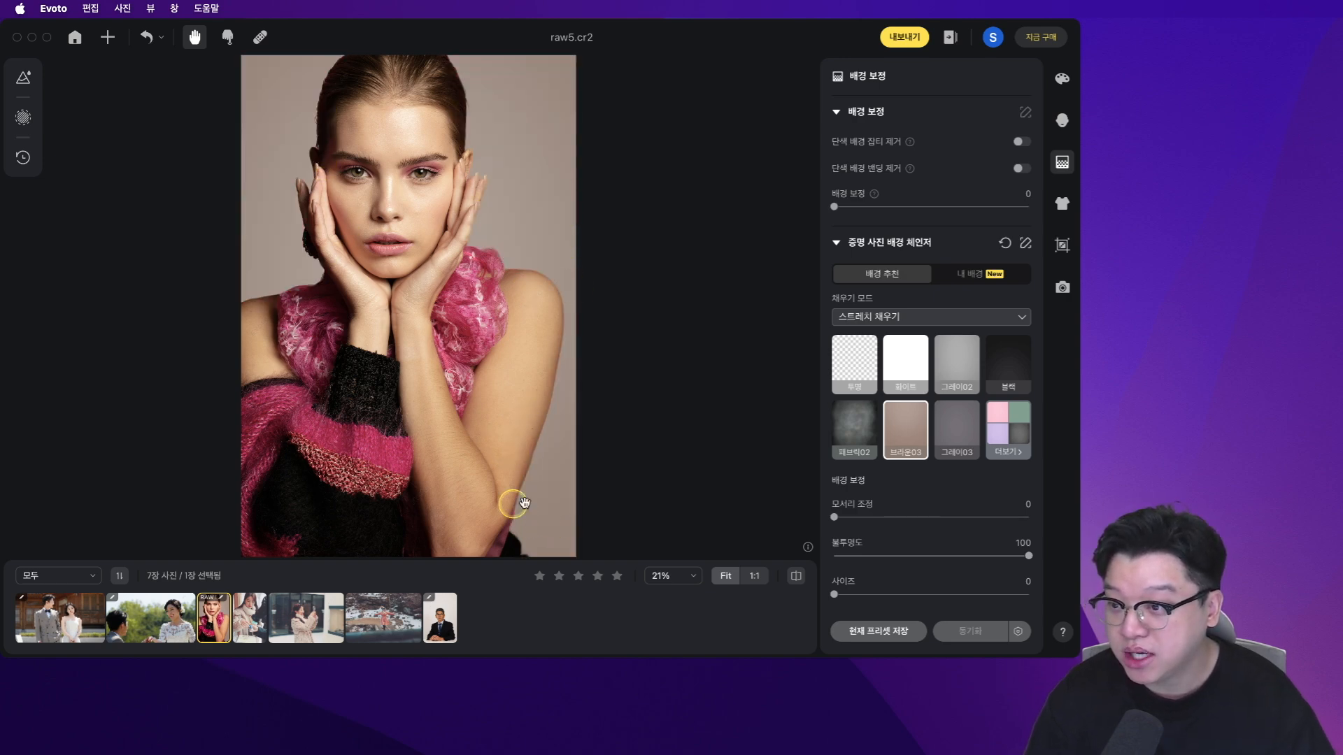
- Try different 모서리 조정 amounts on the 브라운03 background, reset it to 0, and look through the remaining background settings
{"action": "left_click_drag", "start_coordinate": [836, 518], "coordinate": [903, 519]}
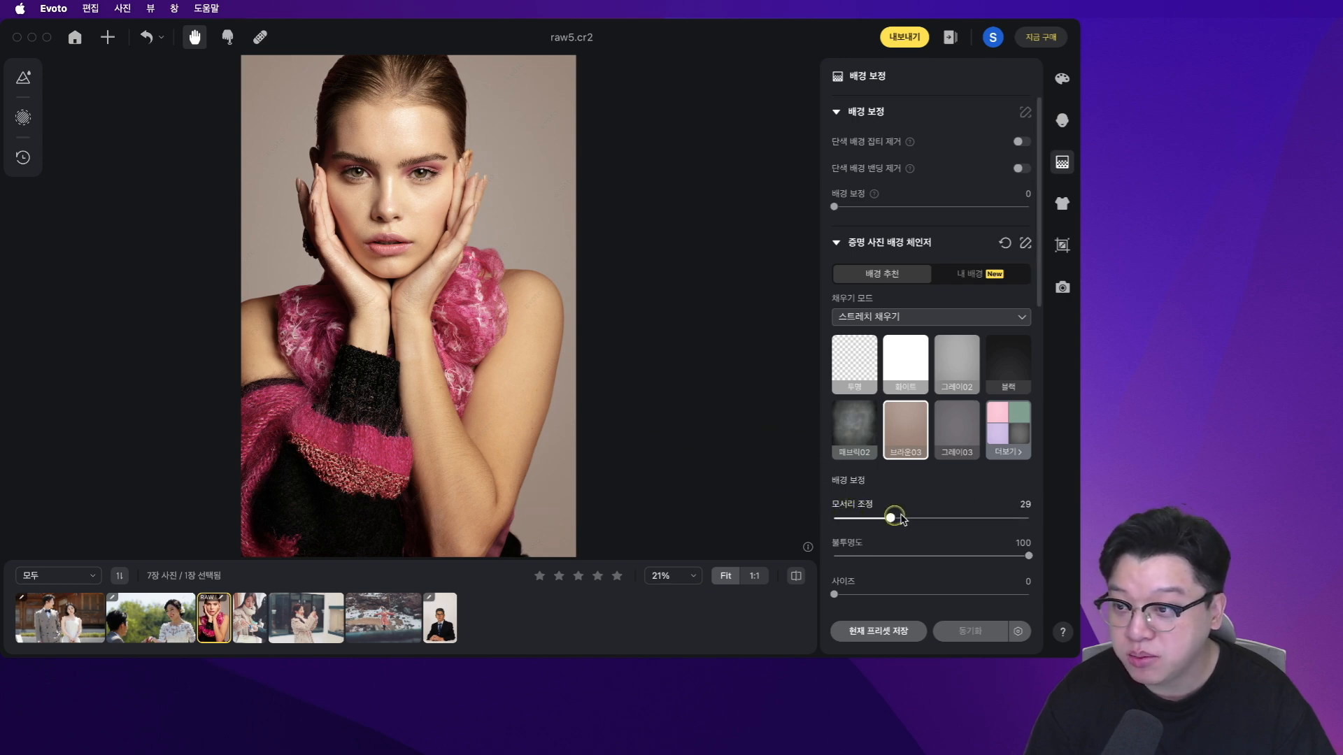
{"action": "left_click_drag", "start_coordinate": [1001, 516], "coordinate": [883, 521]}
{"action": "scroll", "coordinate": [933, 494], "scroll_direction": "down", "scroll_amount": 5}
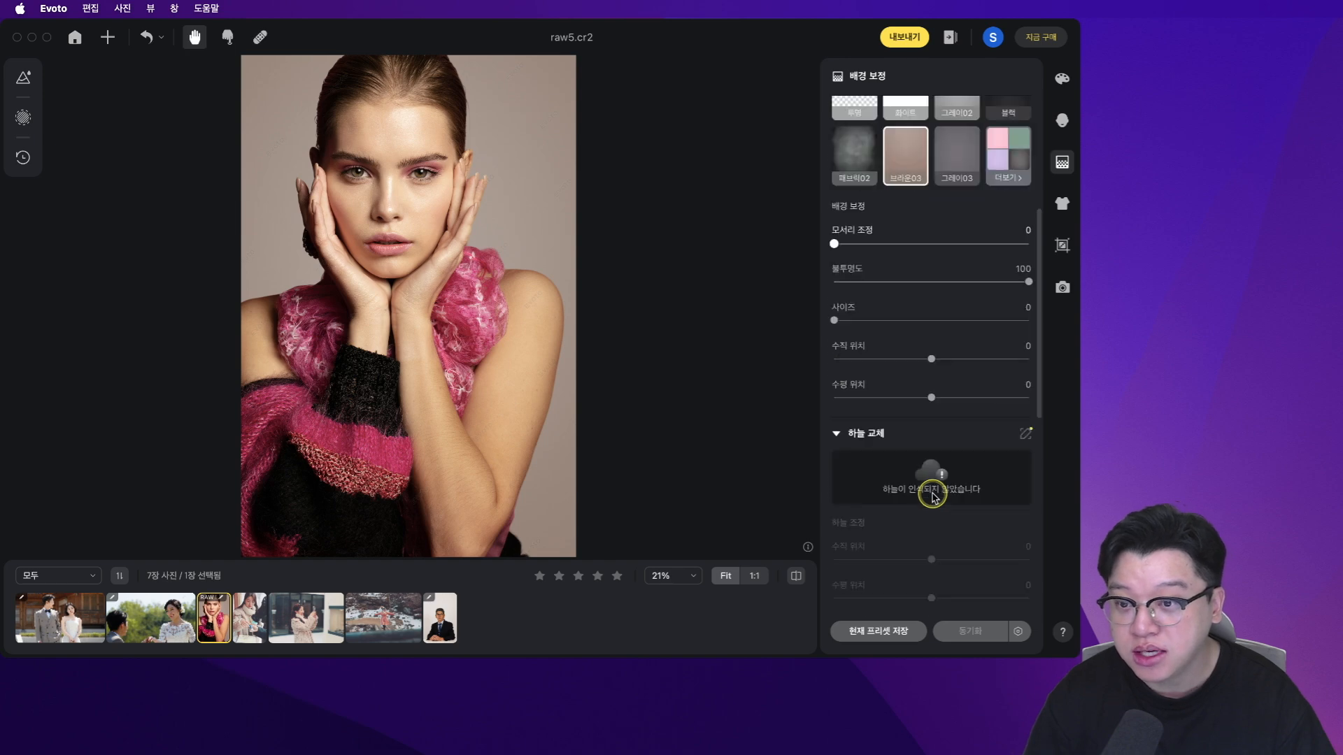
{"action": "scroll", "coordinate": [932, 496], "scroll_direction": "up", "scroll_amount": 5}
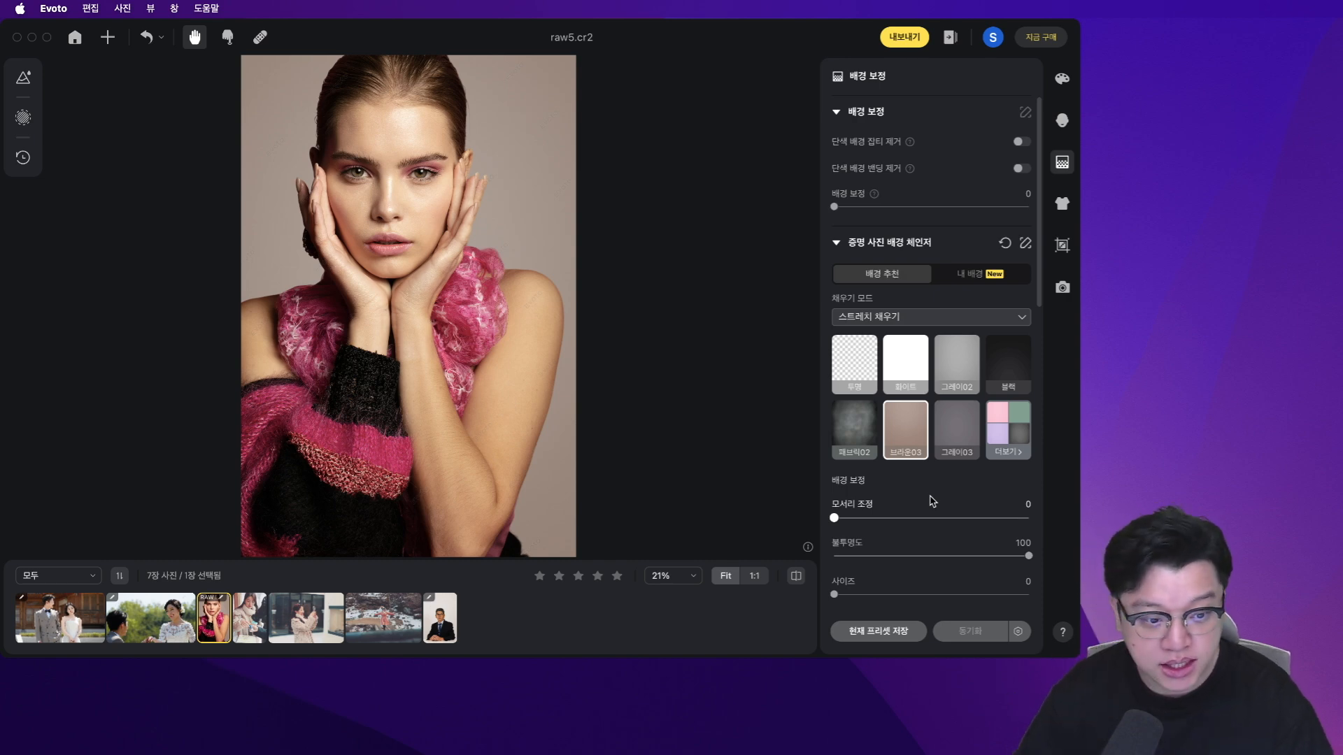
- Apply the 내추럴 AI style template to 사진05 웨딩 촬영 포즈.JPG and set its amount to 200
{"action": "key", "text": "Left"}
{"action": "key", "text": "Left"}
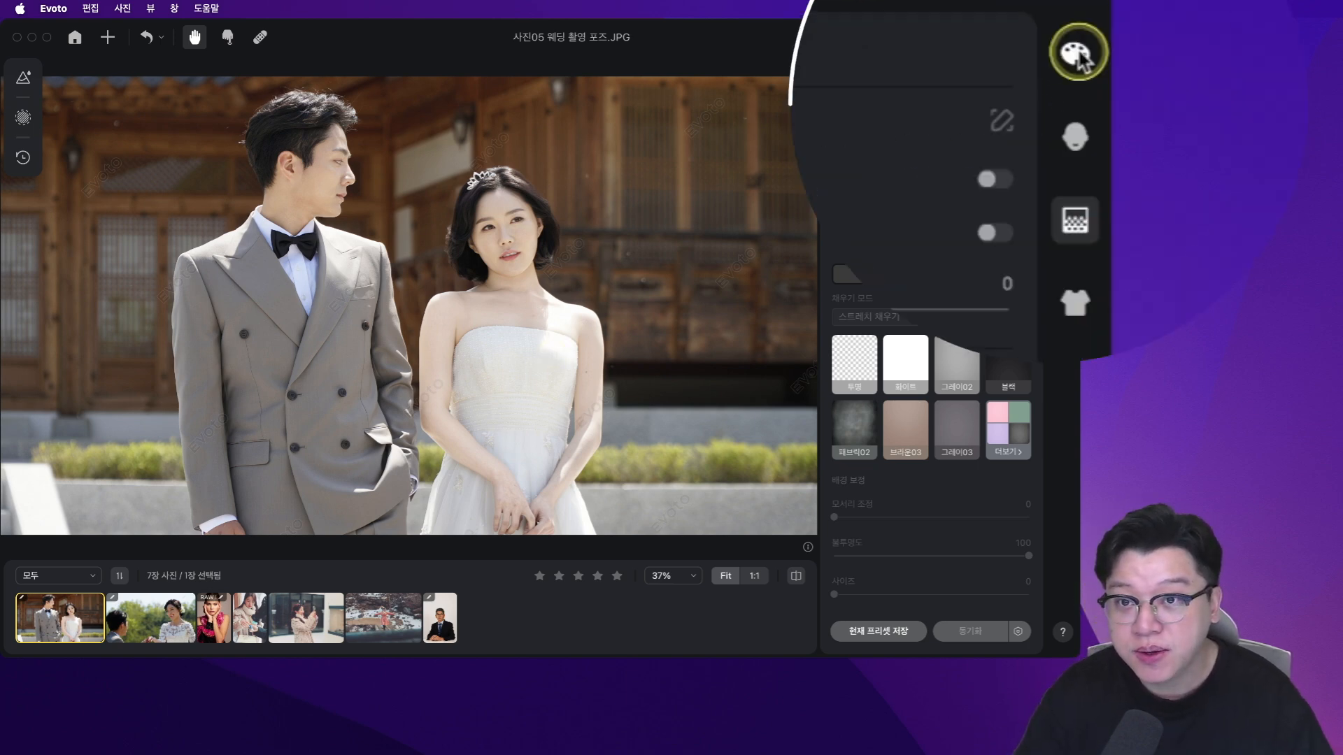
{"action": "left_click", "coordinate": [1077, 55]}
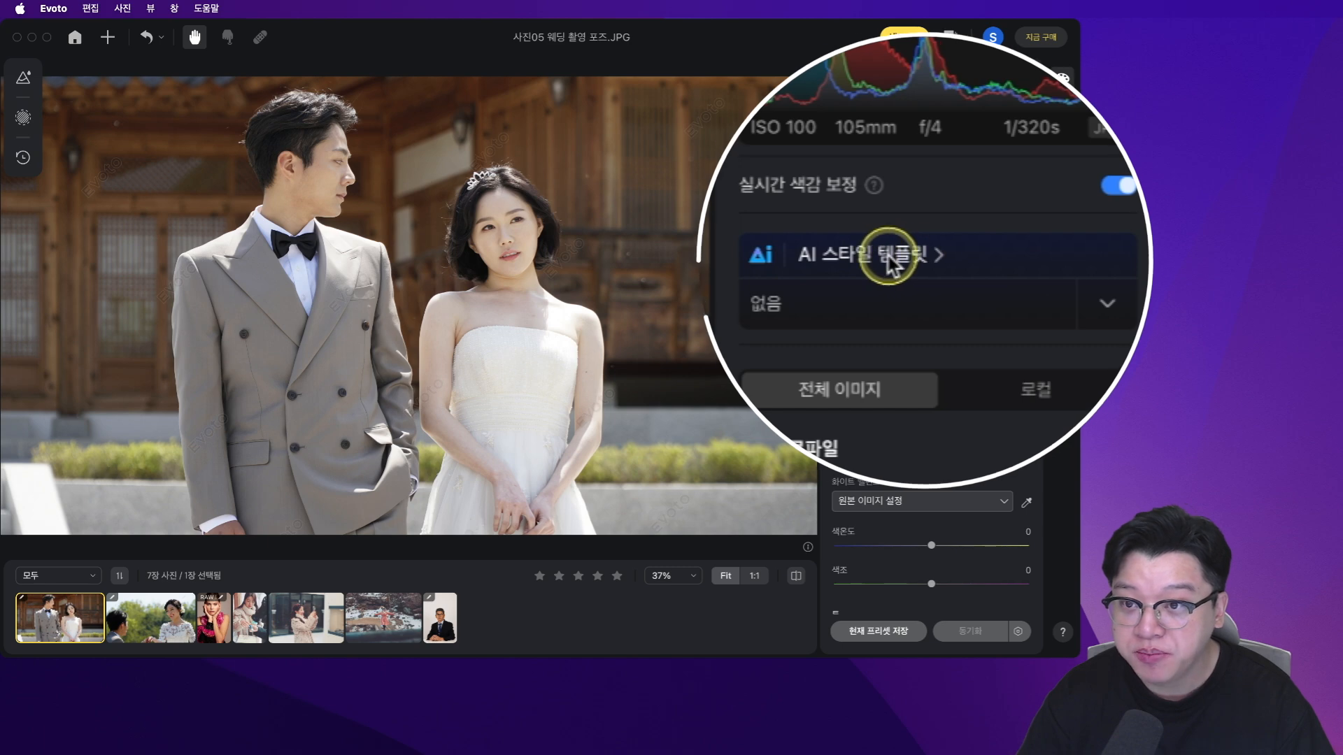
{"action": "left_click", "coordinate": [890, 258]}
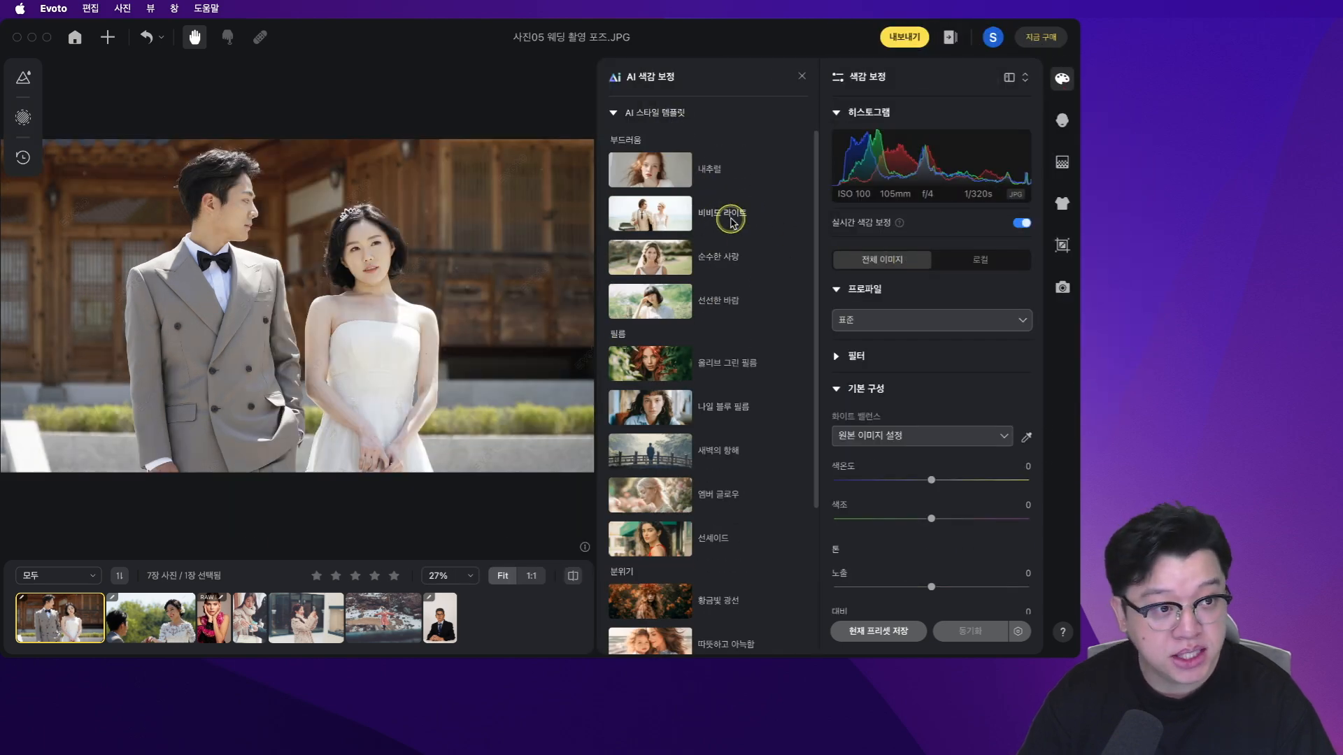
{"action": "left_click", "coordinate": [652, 171]}
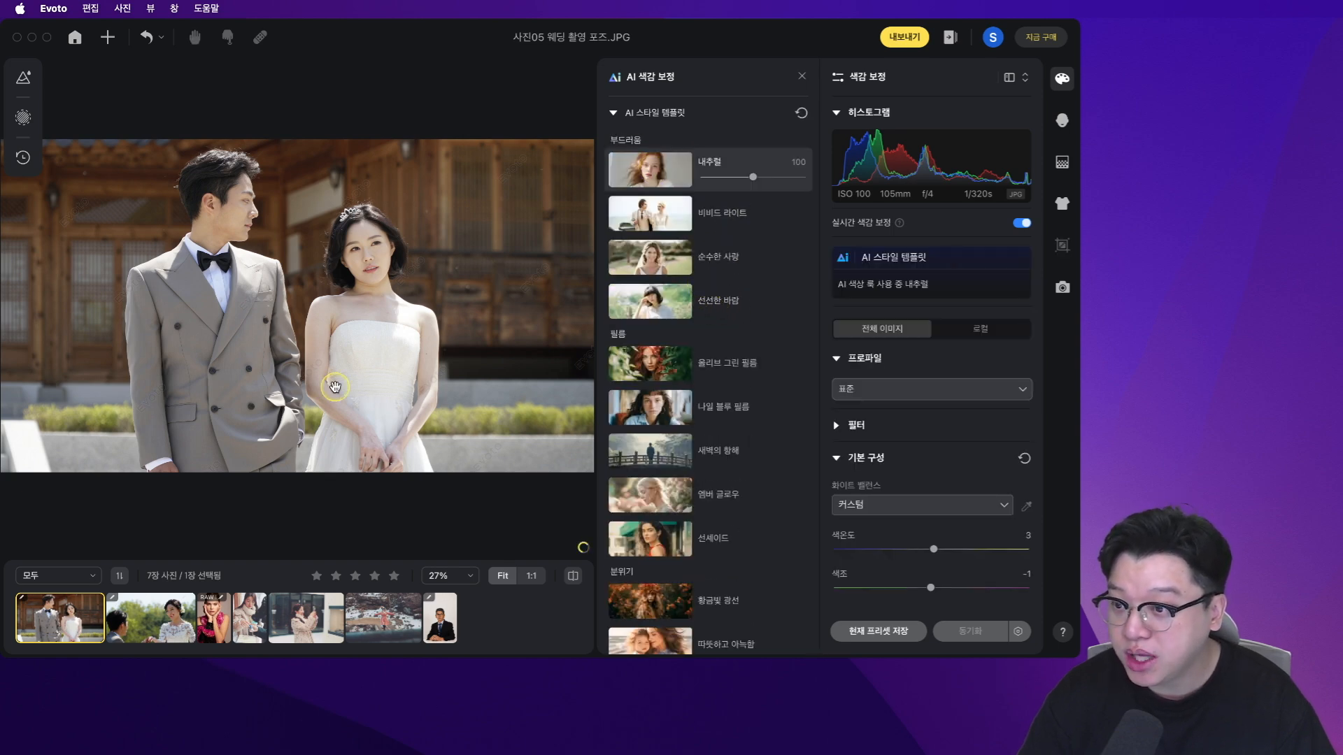
{"action": "left_click_drag", "start_coordinate": [753, 177], "coordinate": [806, 179]}
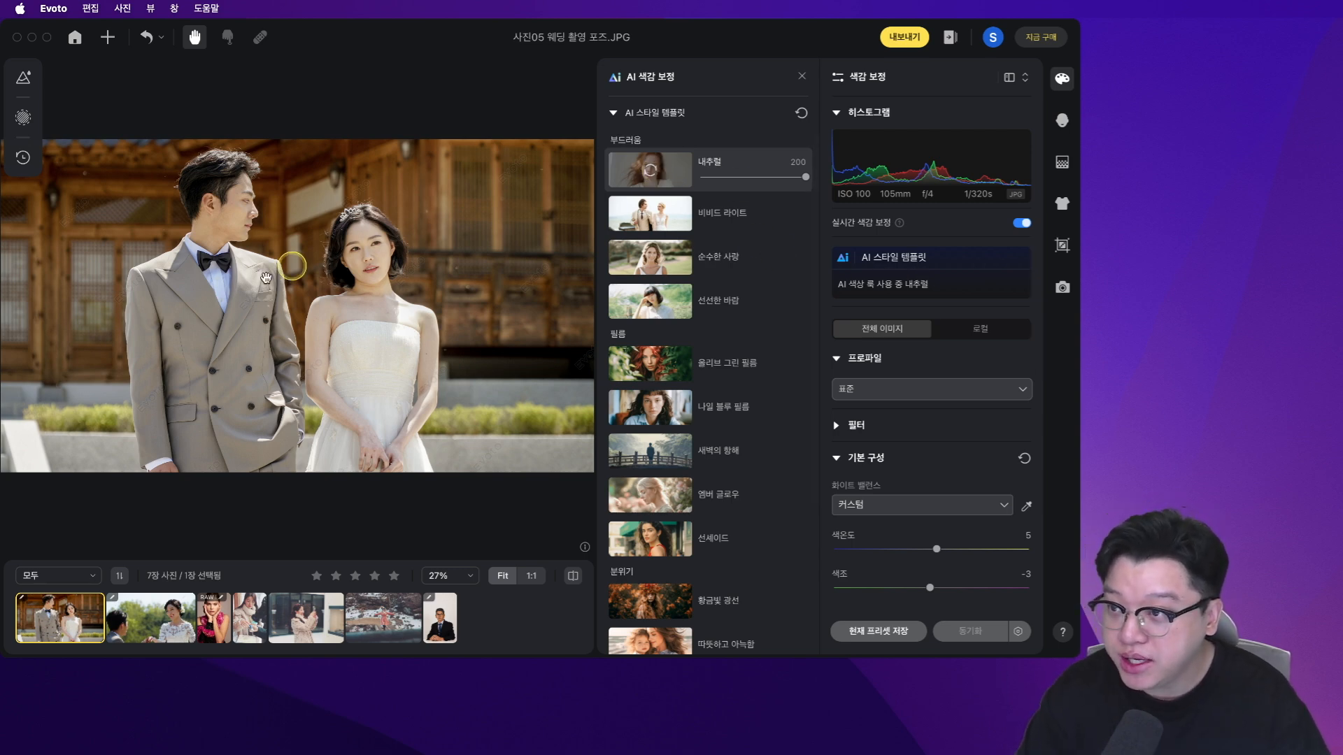
- Use the 내추럴 AI style on 사진06 웨딩 촬영.JPG, check it against the other wedding photo, and set its amount to 114
{"action": "left_click", "coordinate": [151, 618]}
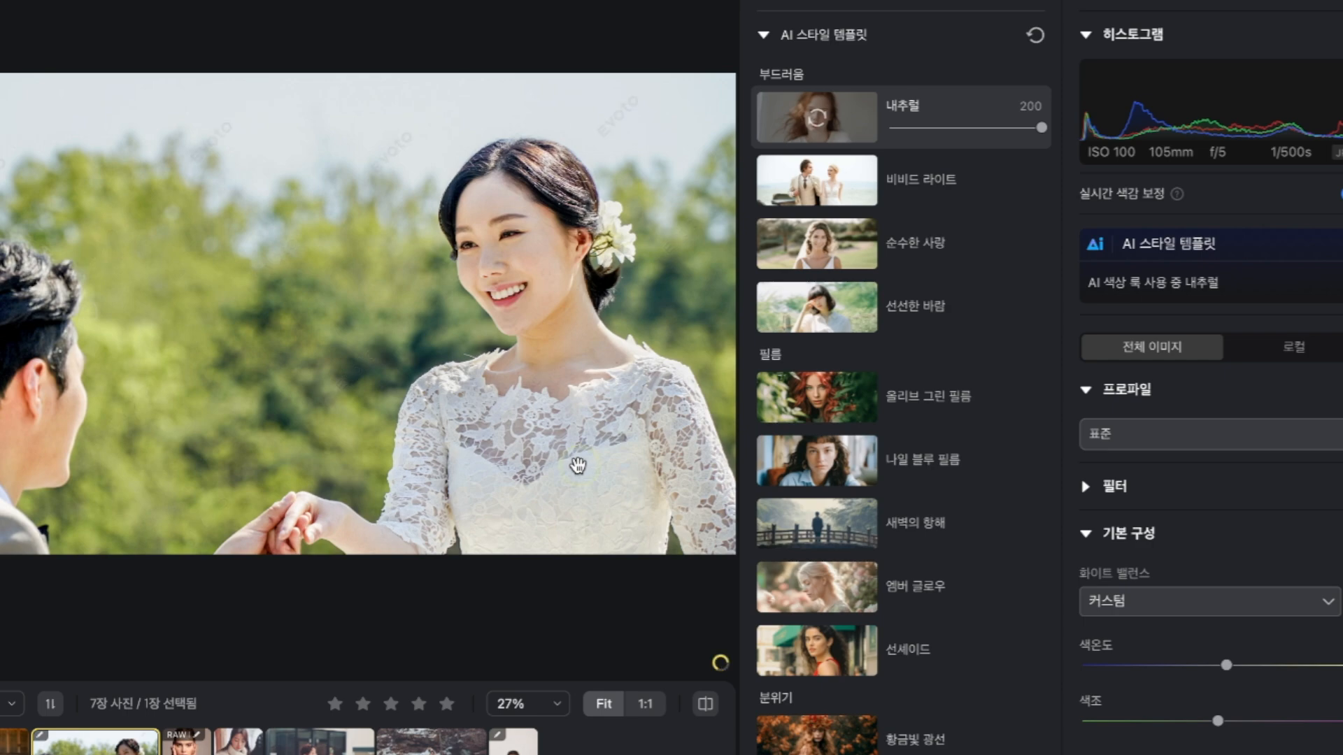
{"action": "left_click", "coordinate": [577, 465]}
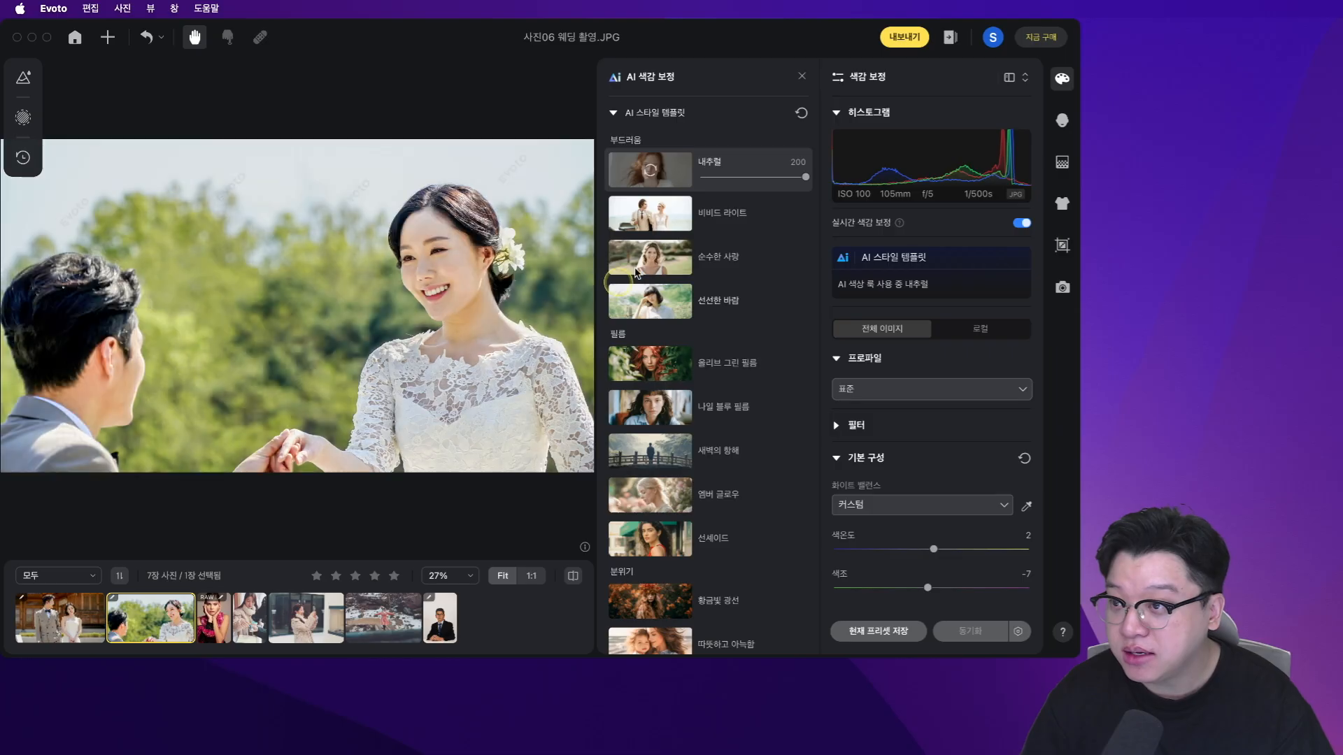
{"action": "left_click", "coordinate": [1040, 126]}
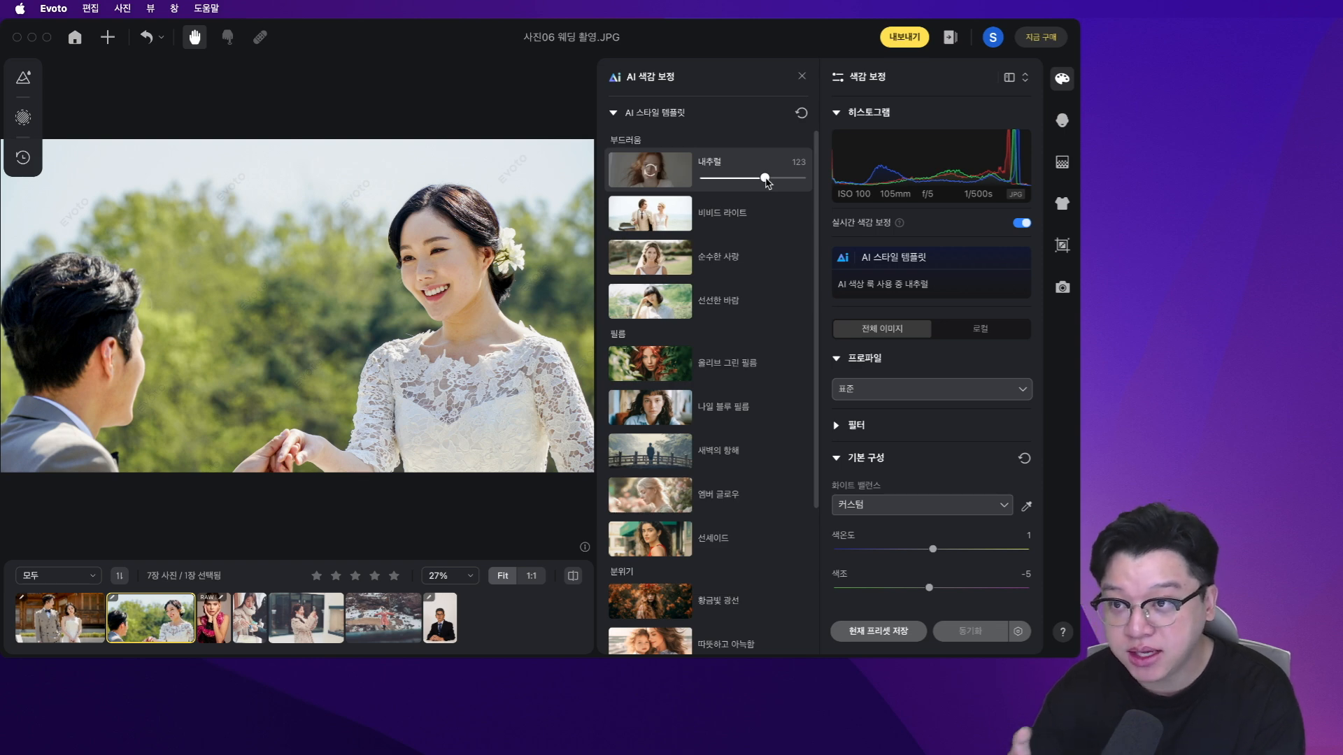
{"action": "left_click", "coordinate": [63, 619]}
{"action": "left_click", "coordinate": [122, 626]}
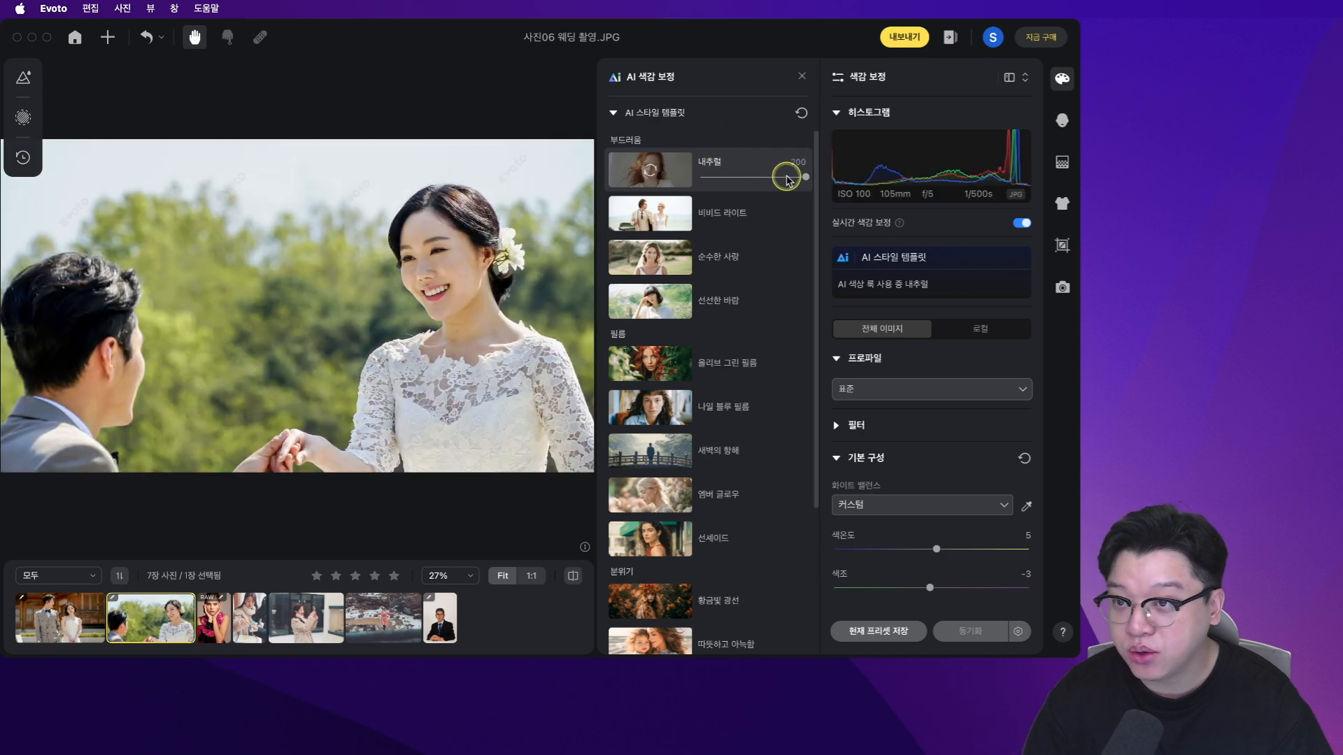
{"action": "left_click", "coordinate": [760, 178]}
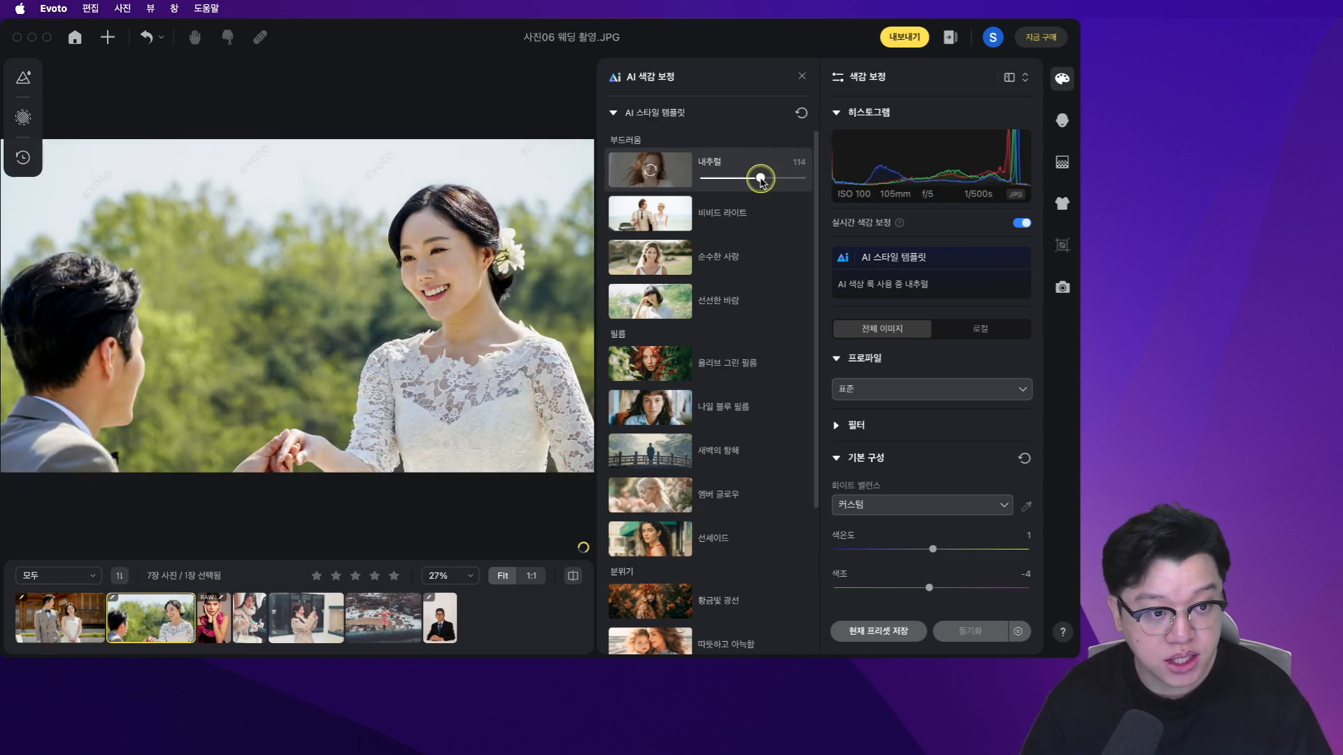
{"action": "left_click", "coordinate": [932, 359]}
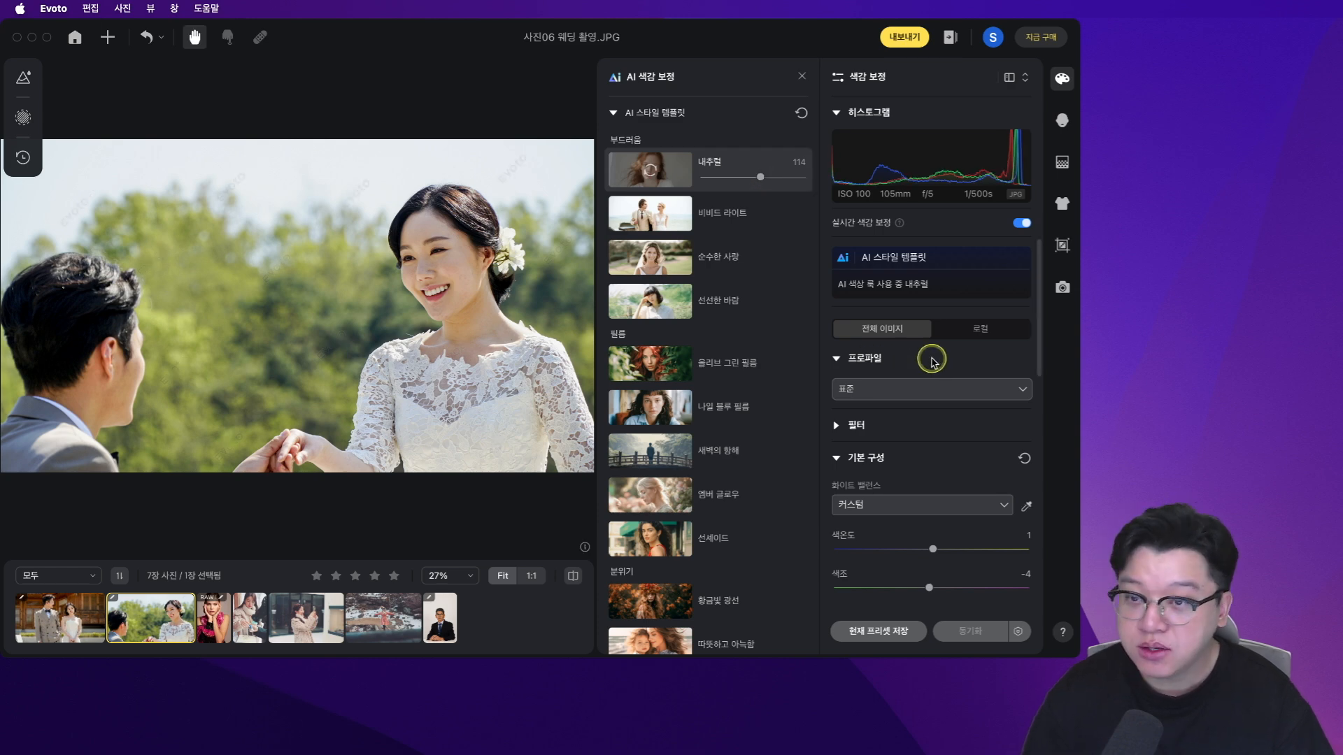